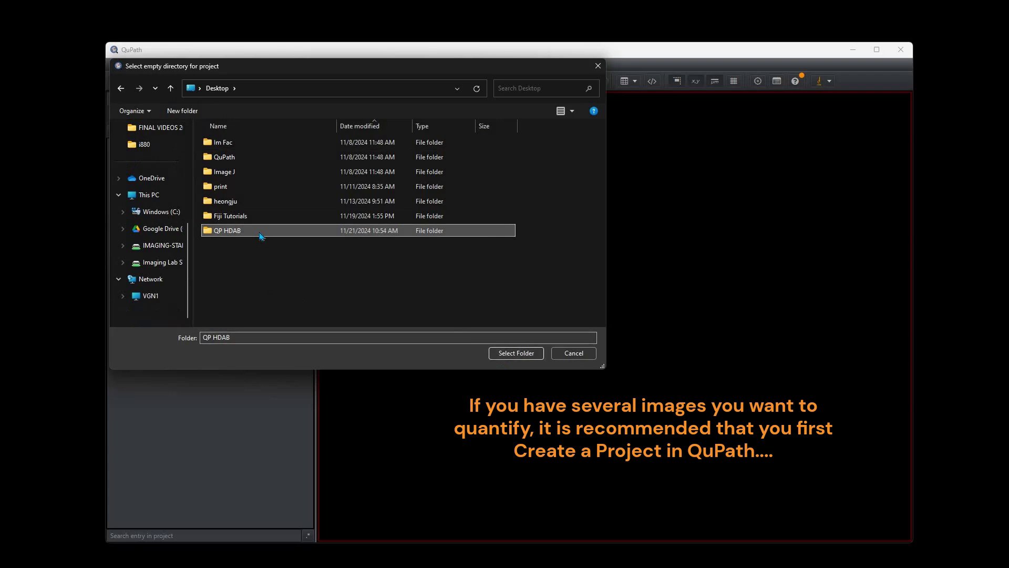
Create the project in the empty QP HDAB folder on the Desktop.
double_click(300, 230)
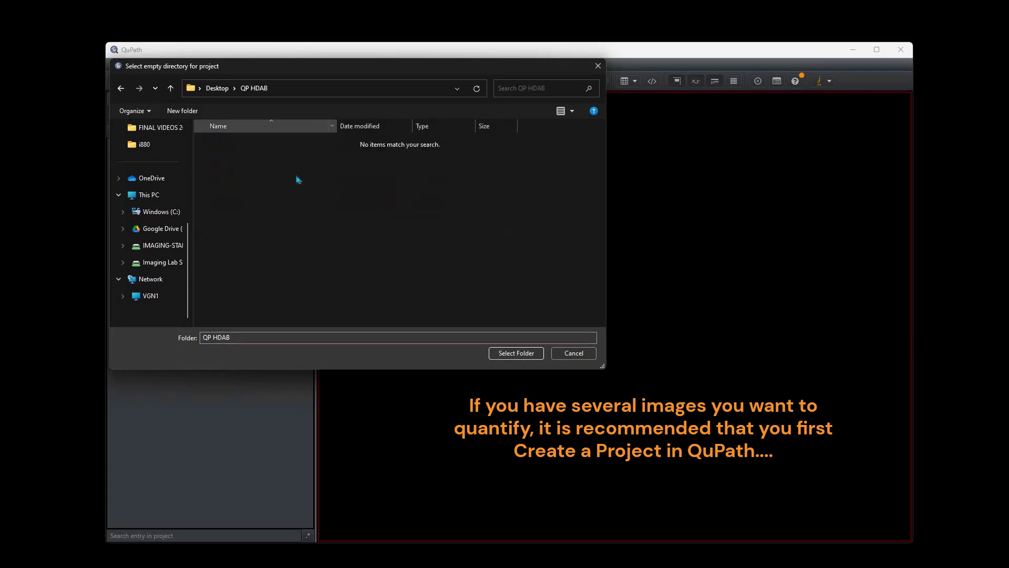
click(511, 358)
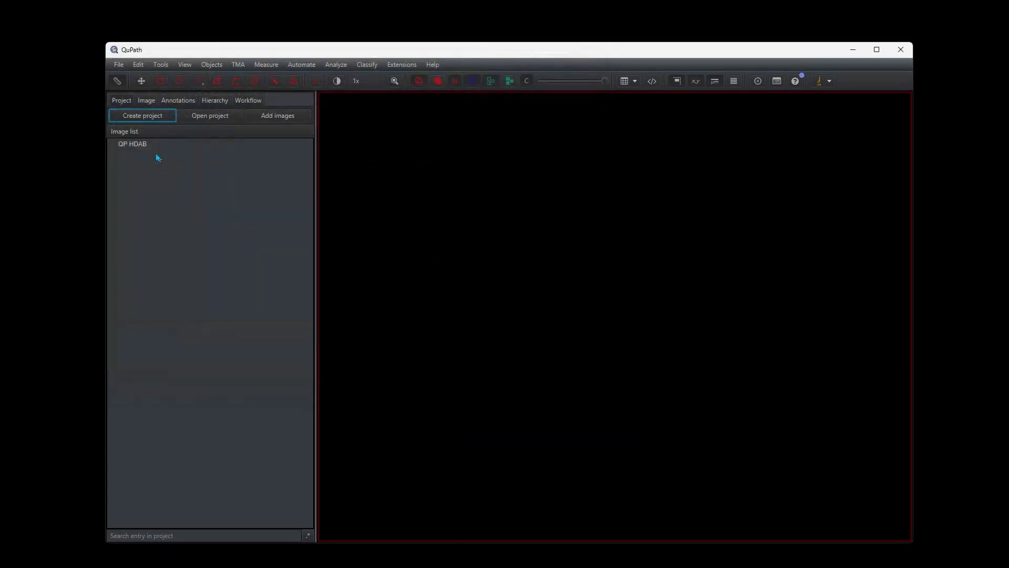
Add the 33962_orig, 34115_orig and 34119_orig images from the HDAB-CD90 folder to the project's import list.
click(291, 119)
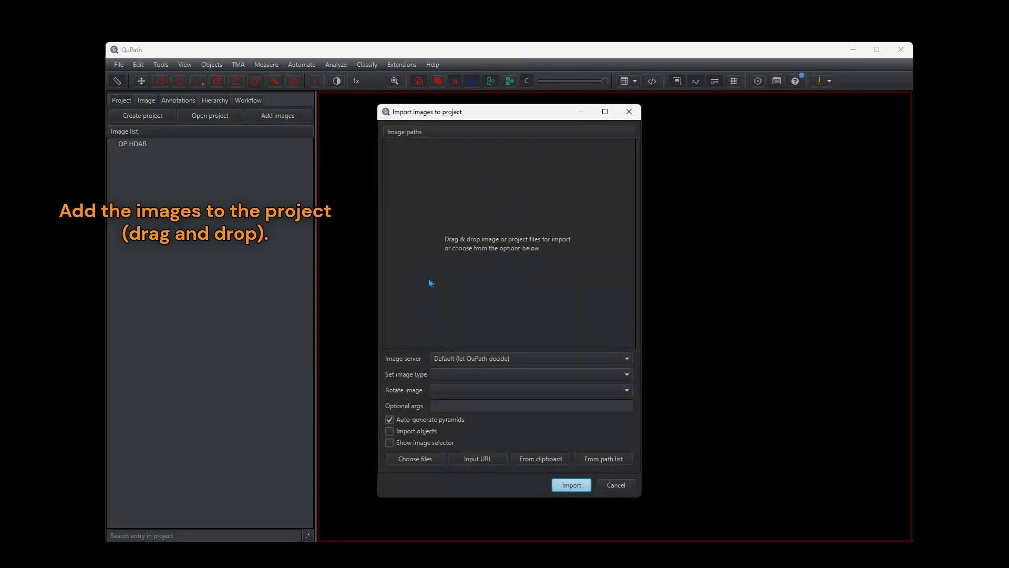
key(alt+Tab)
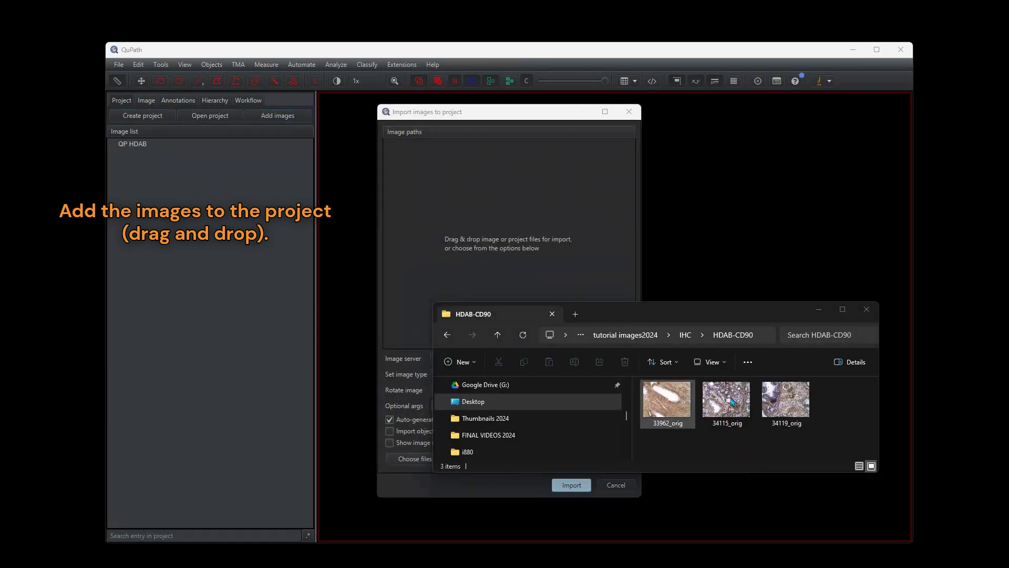
click(677, 407)
ctrl+click(722, 418)
ctrl+click(782, 410)
drag(782, 410, 520, 205)
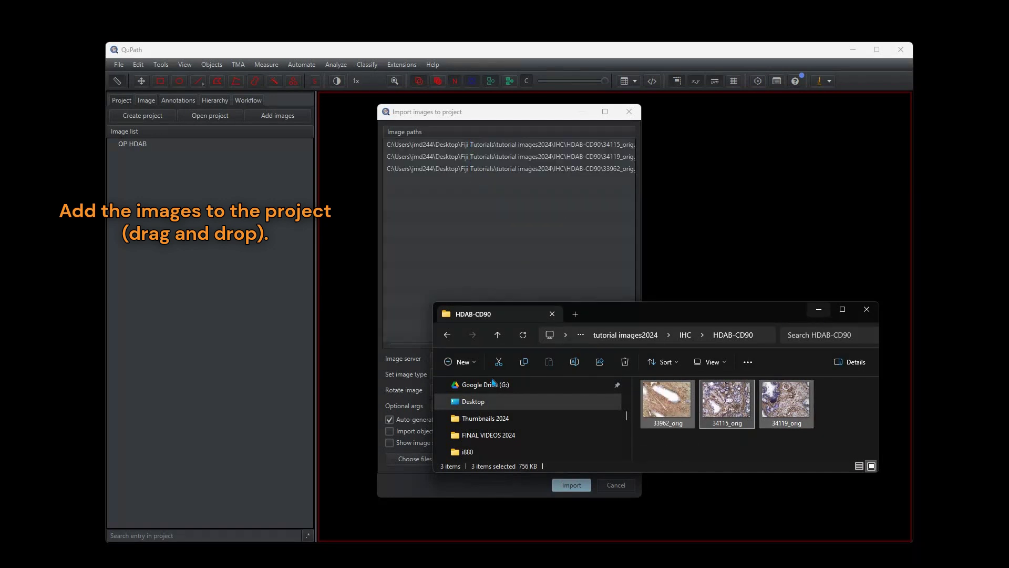
click(818, 311)
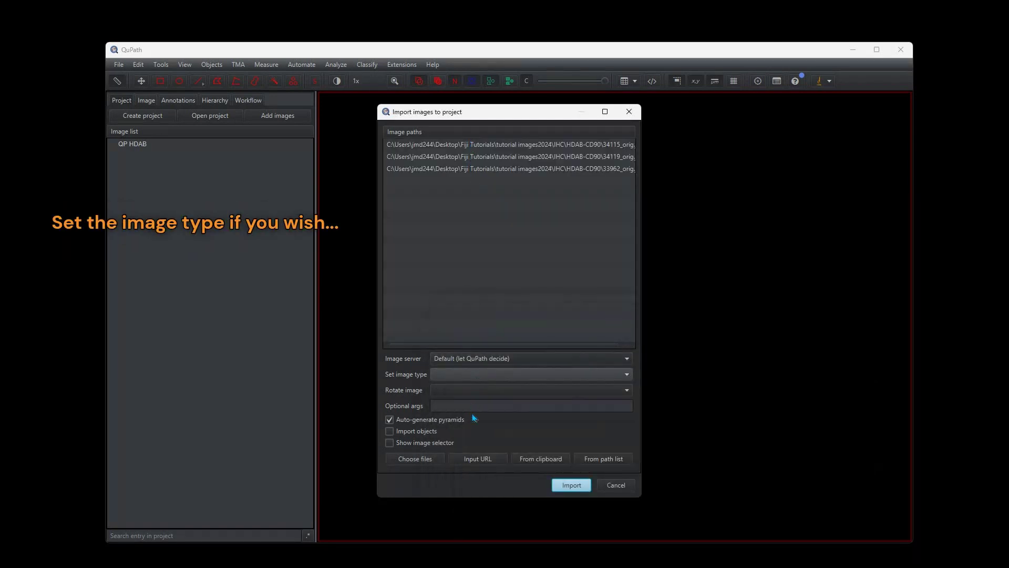
Set the image type to Brightfield (H-DAB) and import the images into the project.
click(478, 375)
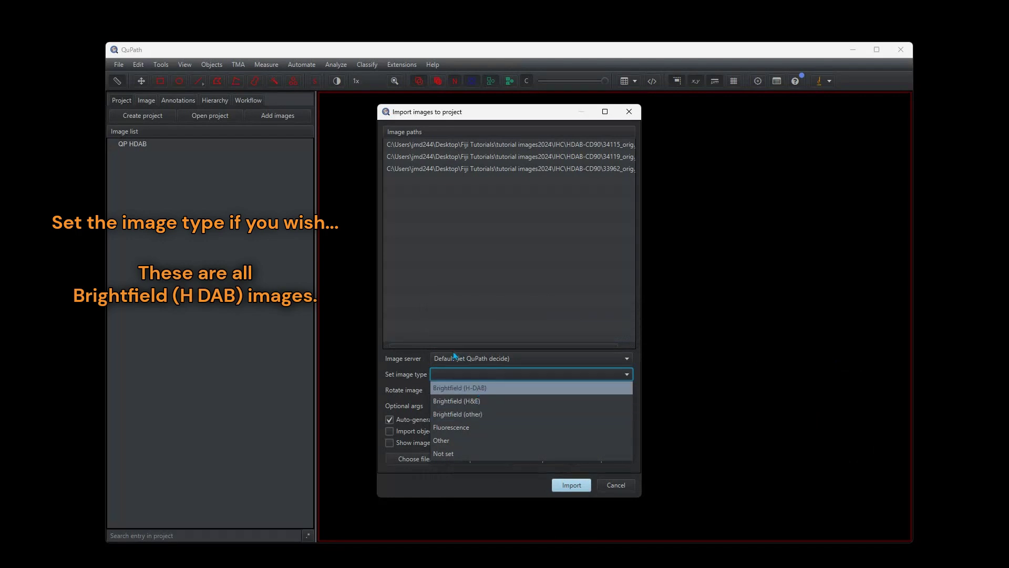
click(439, 388)
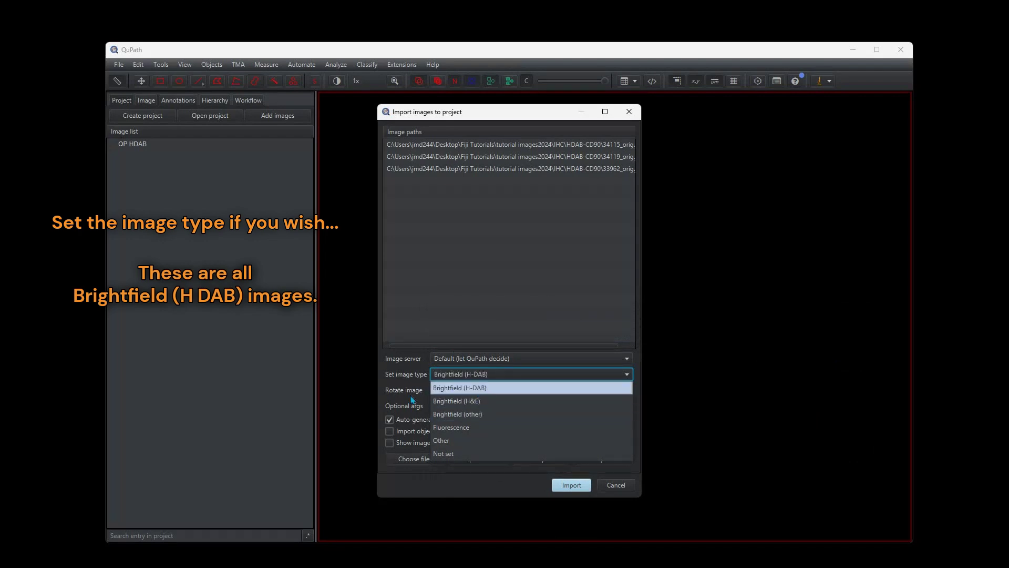
click(570, 485)
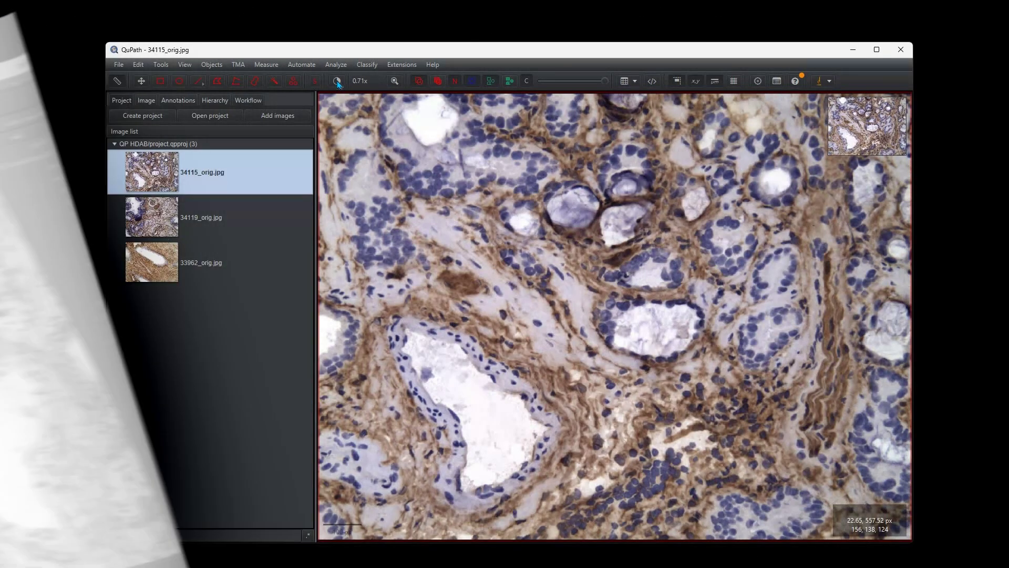
Display only the Hematoxylin channel of 34115_orig.jpg and set its channel maximum to about 0.850.
click(336, 80)
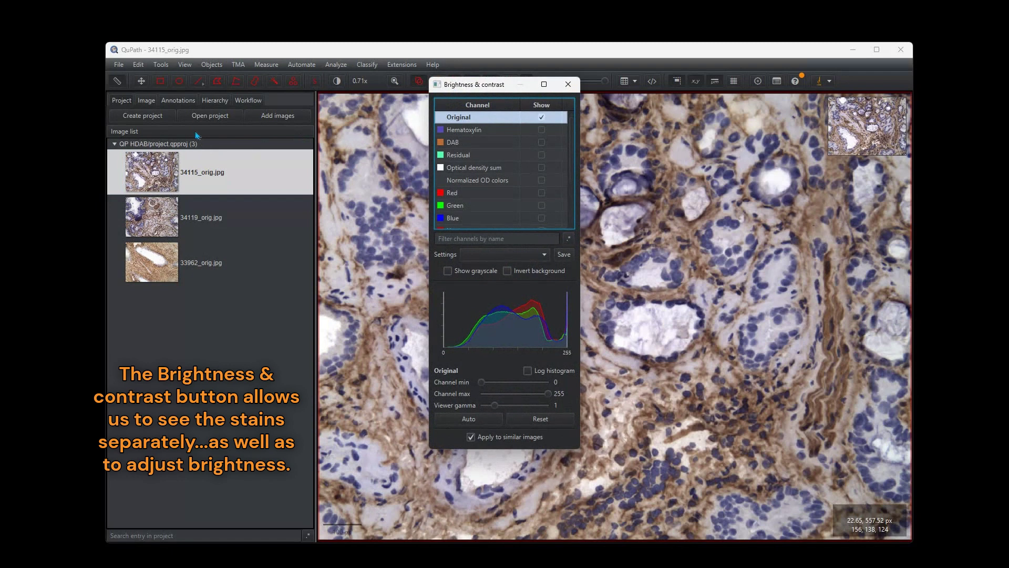
drag(478, 84, 219, 118)
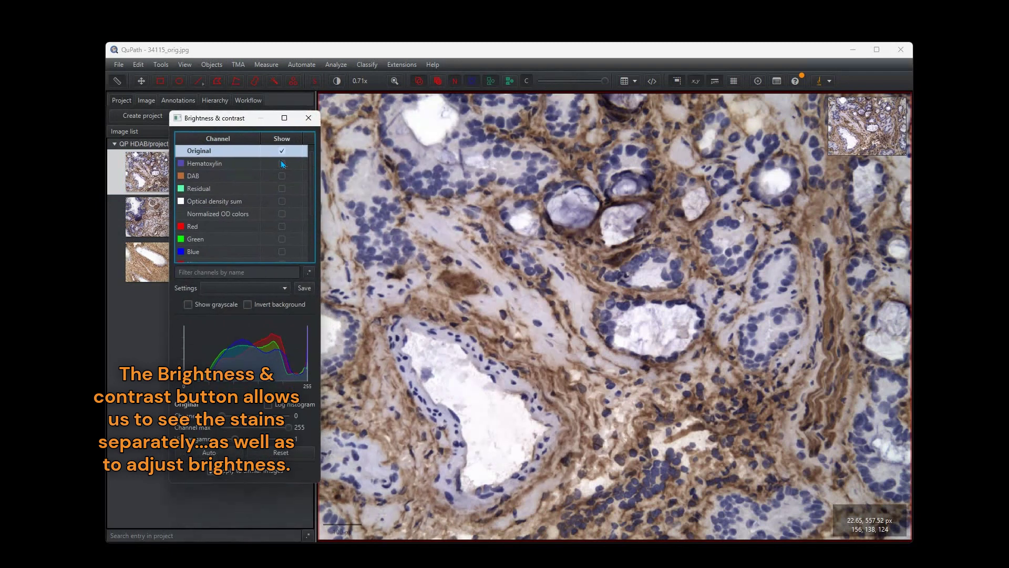
click(282, 164)
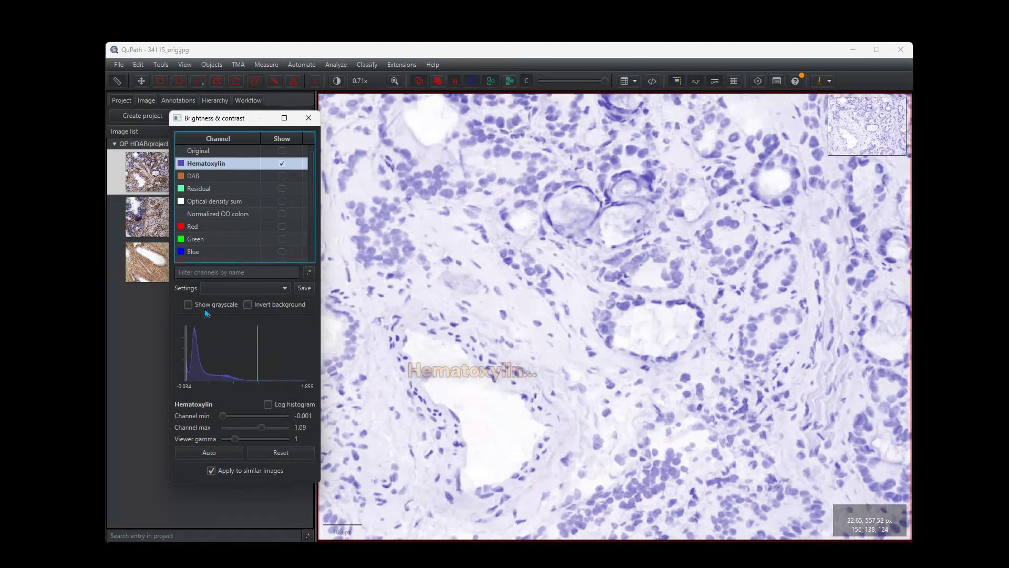
click(207, 454)
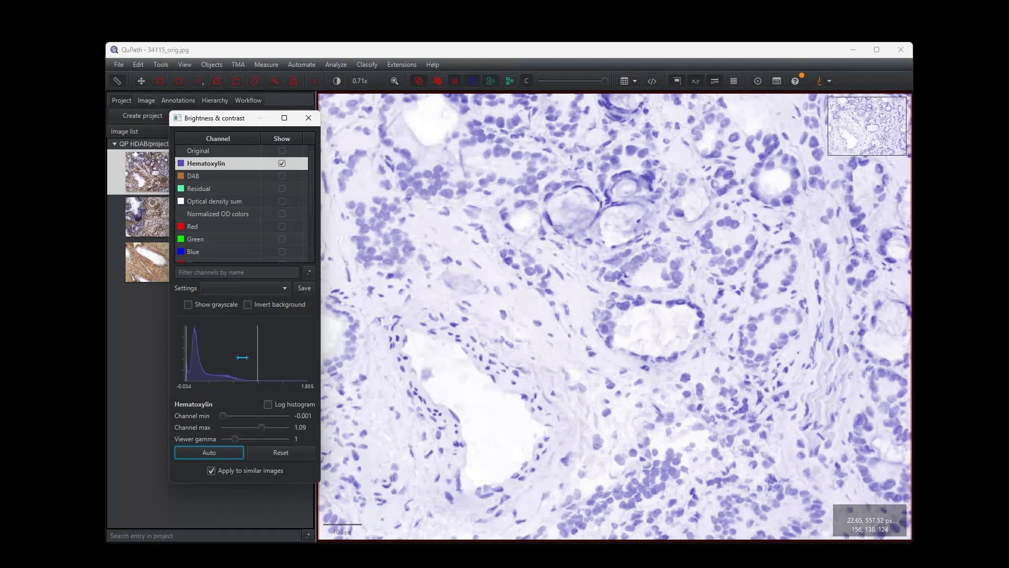
drag(243, 357, 242, 357)
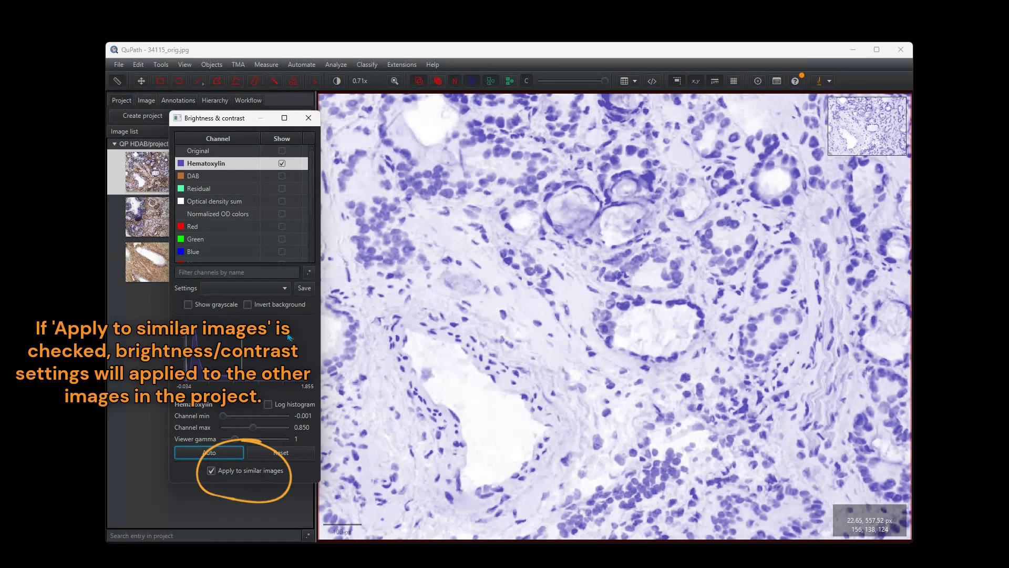
Display the DAB channel with its maximum set to about 0.745, and return the display to the Original channel.
click(282, 178)
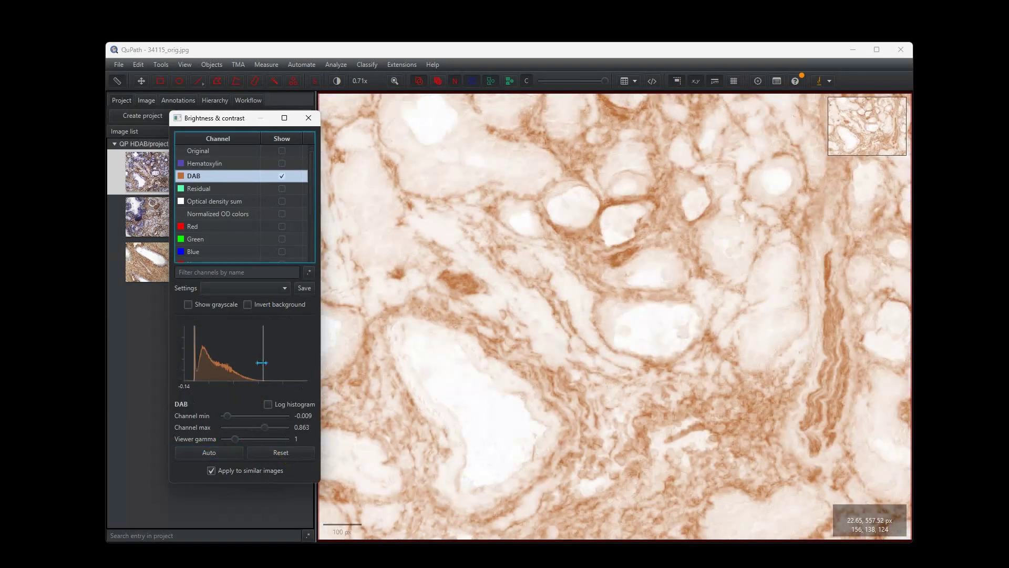
drag(264, 363, 257, 362)
click(243, 455)
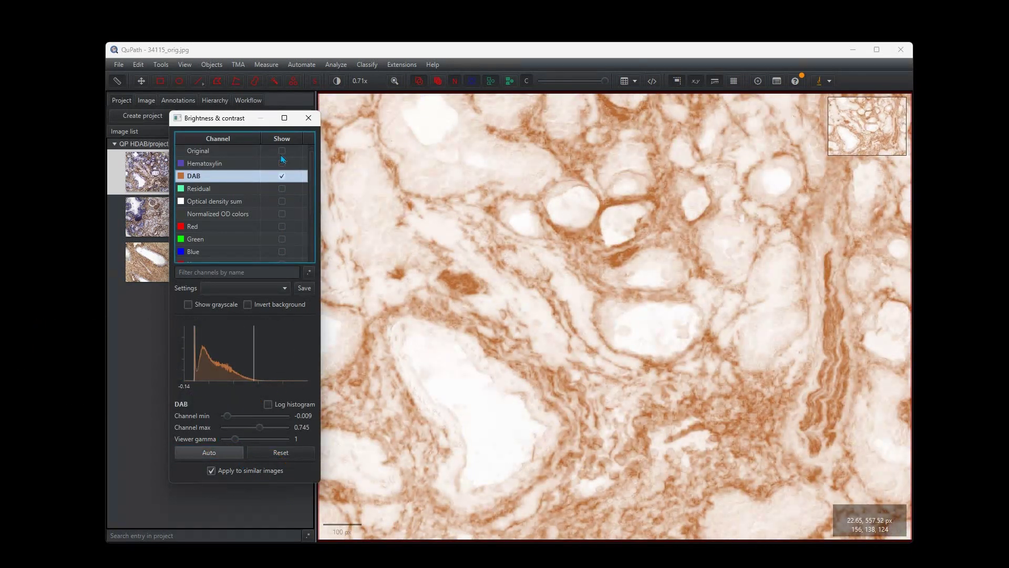
click(282, 151)
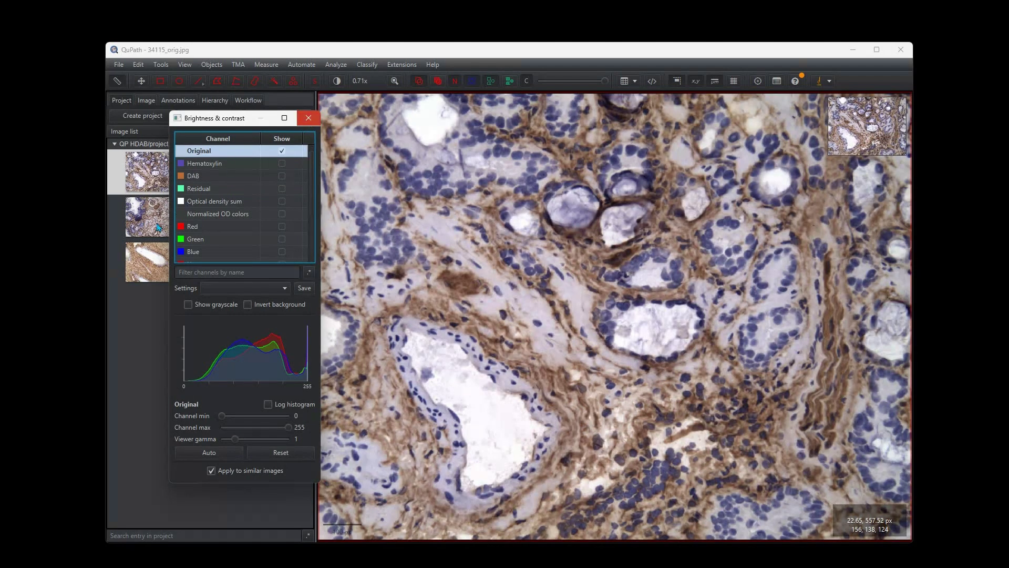
click(308, 119)
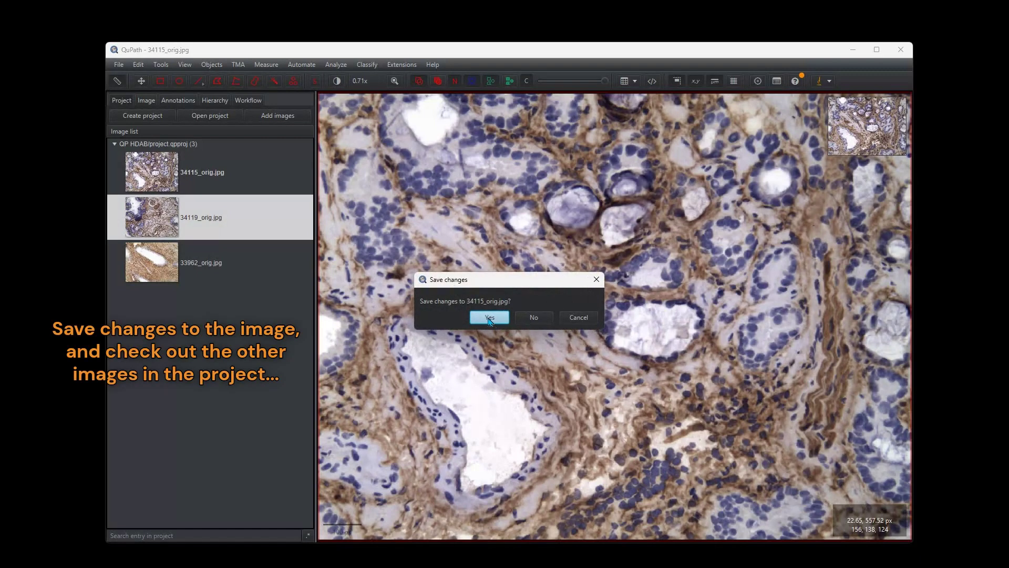
Save the changes to 34115_orig.jpg and view 34119_orig.jpg and 33962_orig.jpg before reopening 34115_orig.jpg.
click(489, 319)
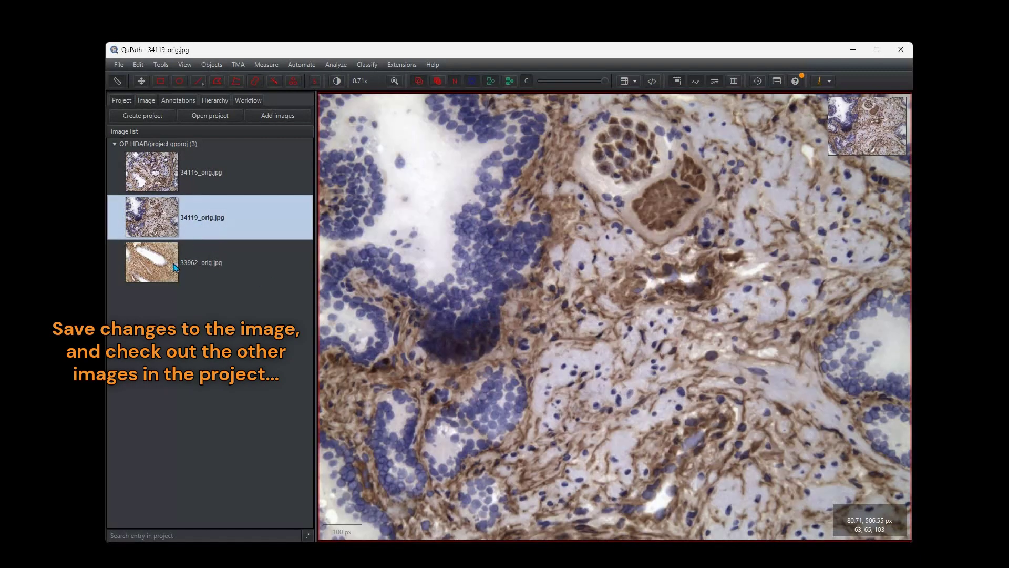
double_click(173, 271)
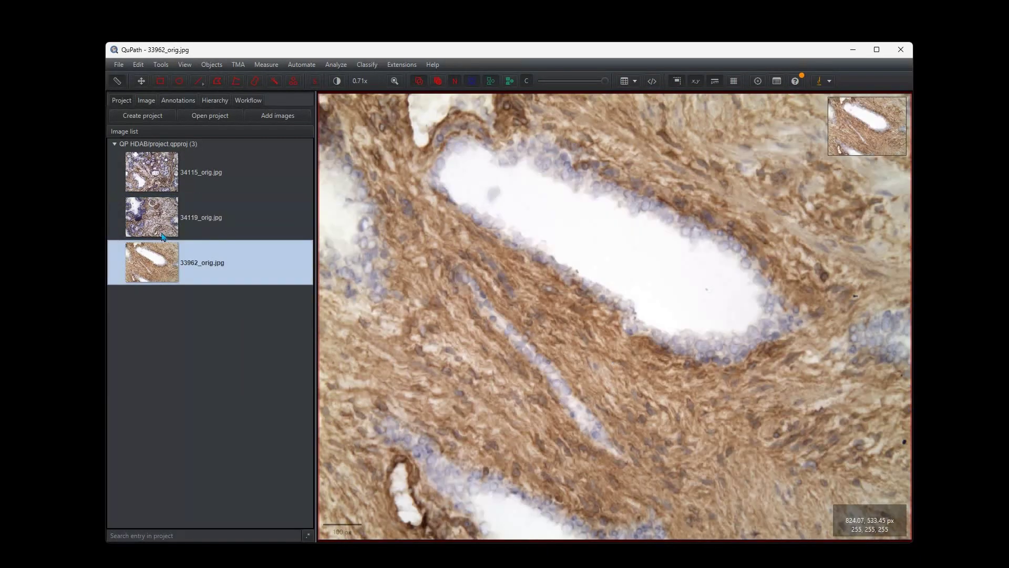
click(167, 167)
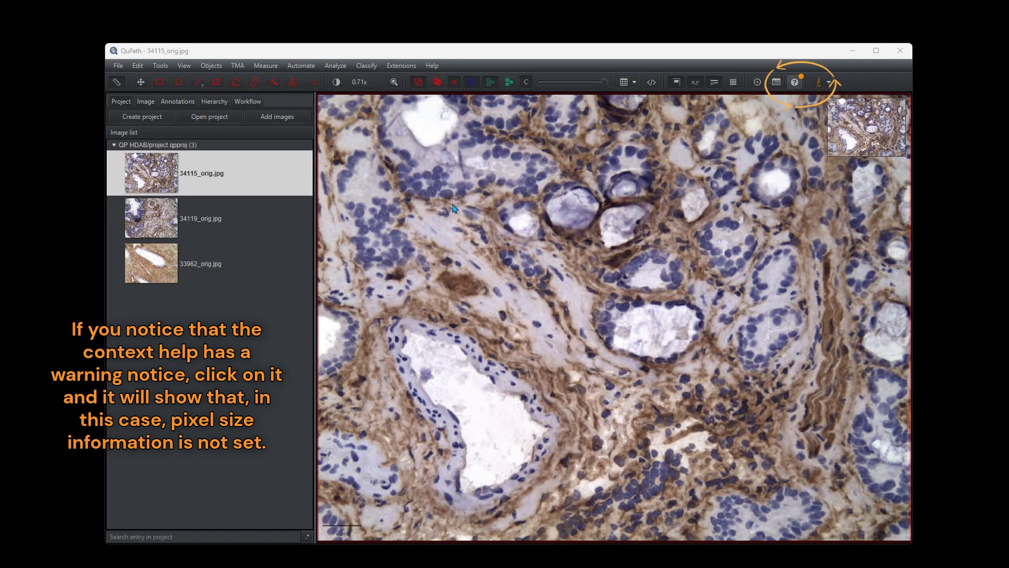
Read the context help warning for 34115_orig.jpg and close the help window.
click(795, 83)
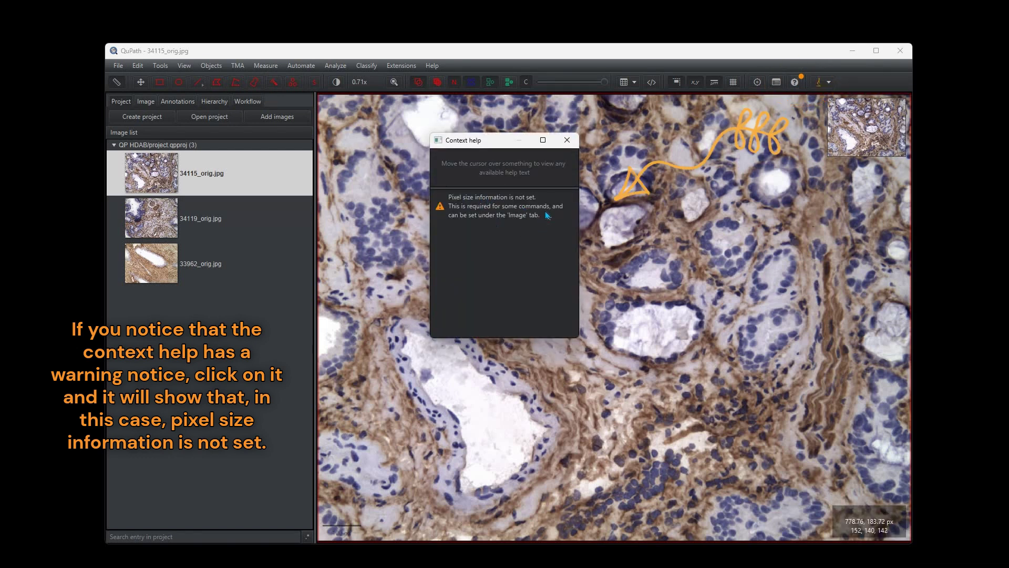
click(568, 140)
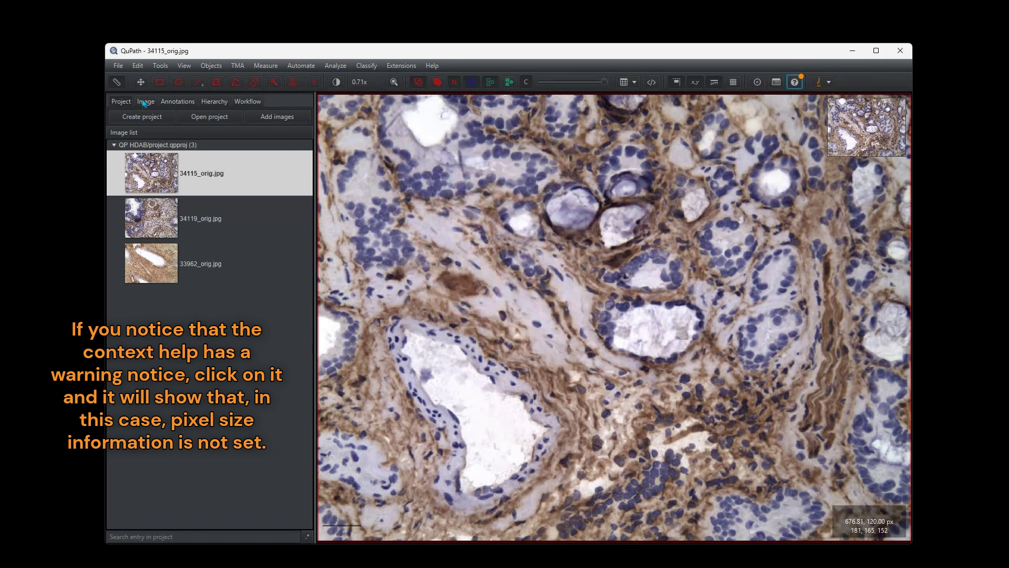
Set the pixel width and pixel height of 34115_orig.jpg to 0.15 µm.
click(146, 101)
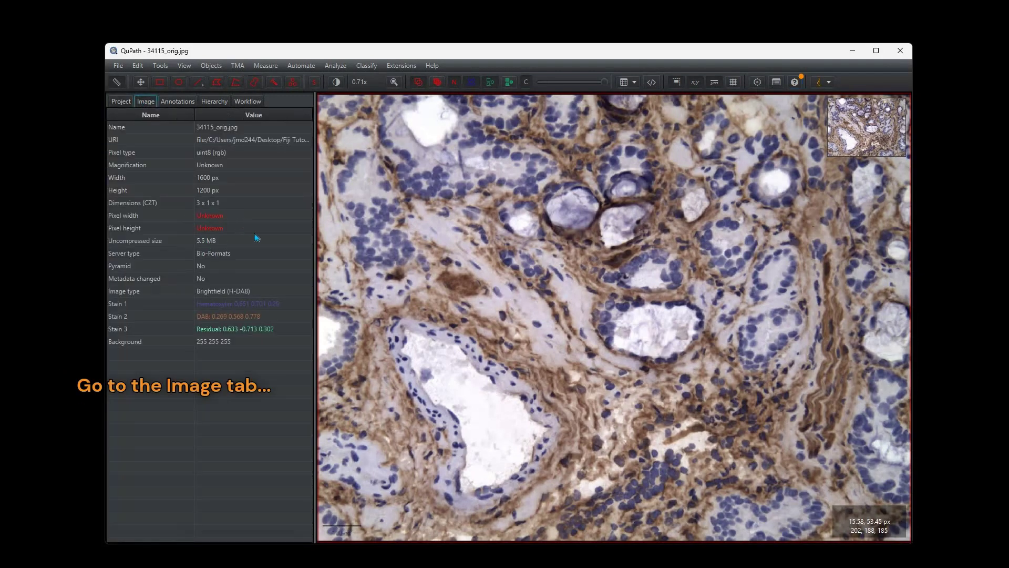
double_click(209, 216)
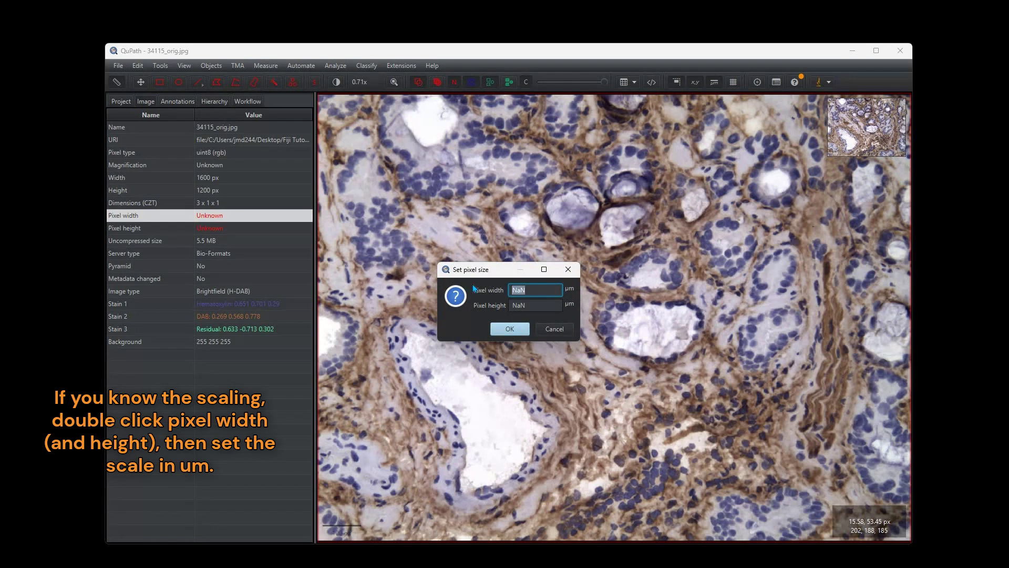
key(Tab)
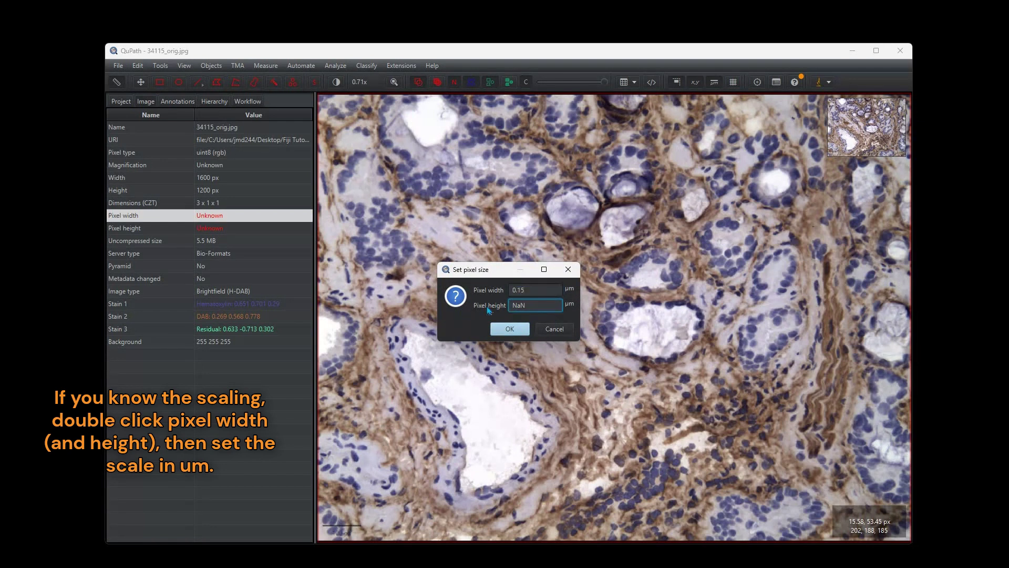
text(0.15)
click(510, 329)
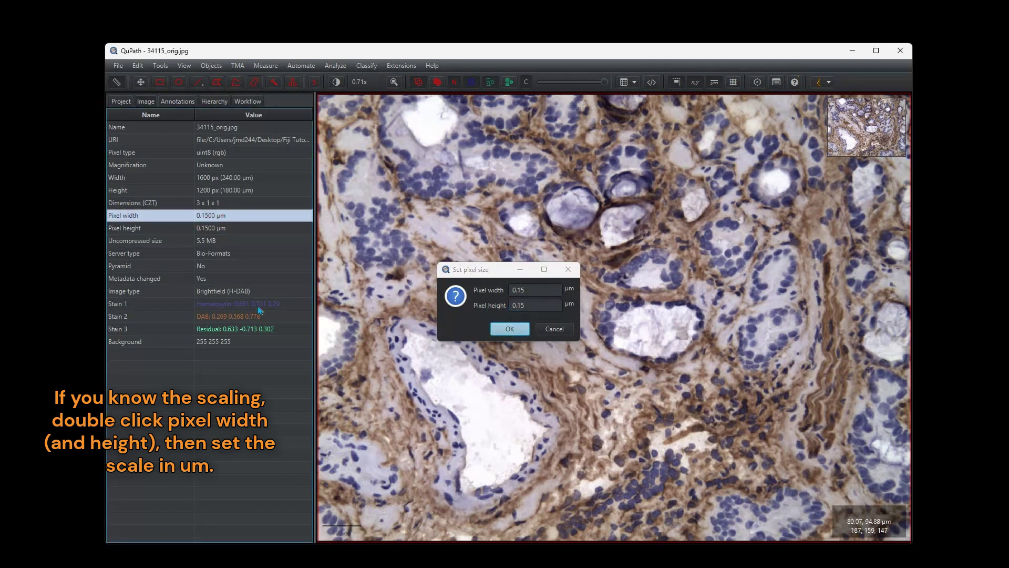
Open 34119_orig.jpg from the project, saving the changes to 34115_orig.jpg.
click(121, 102)
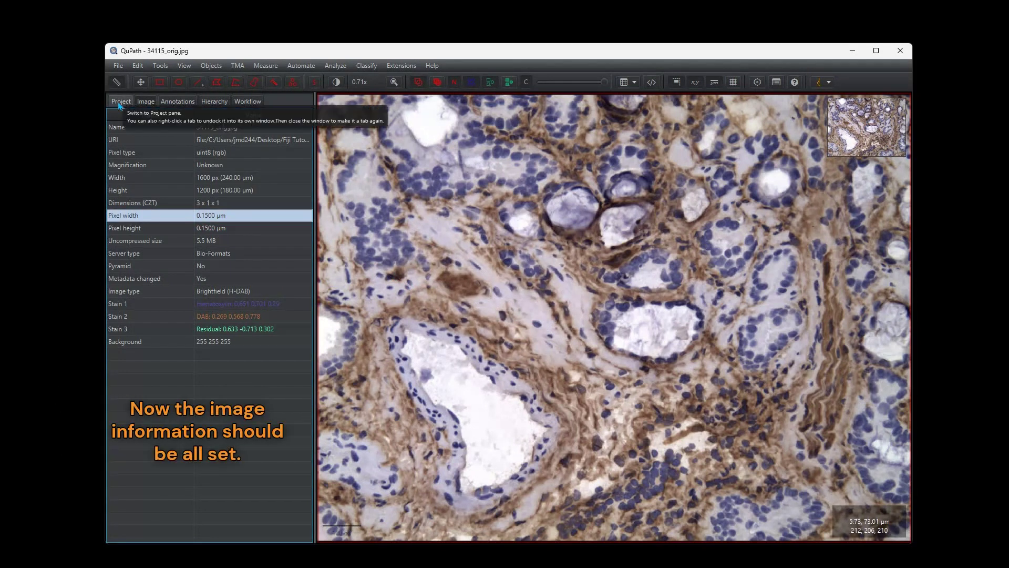
double_click(200, 218)
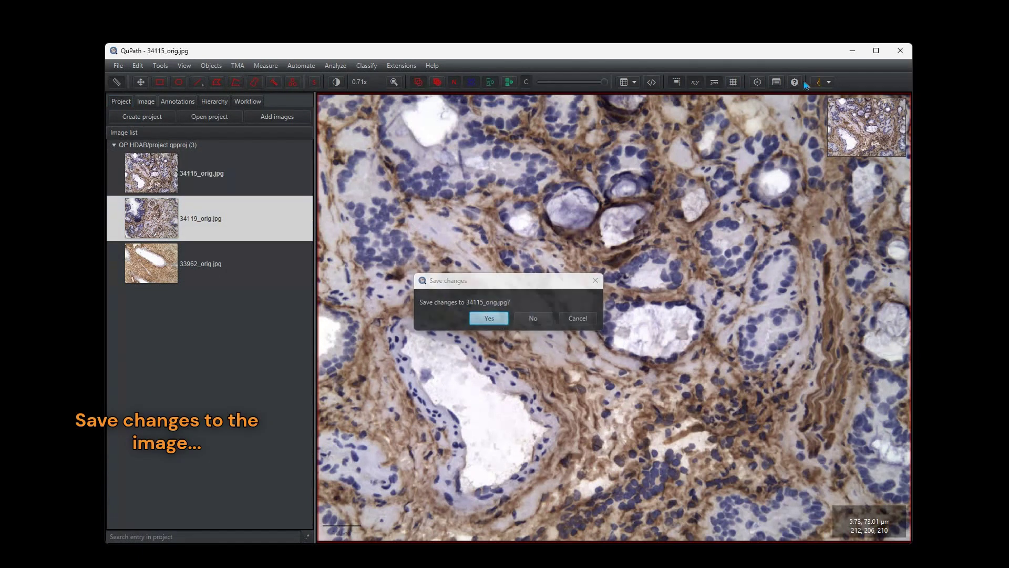
click(489, 318)
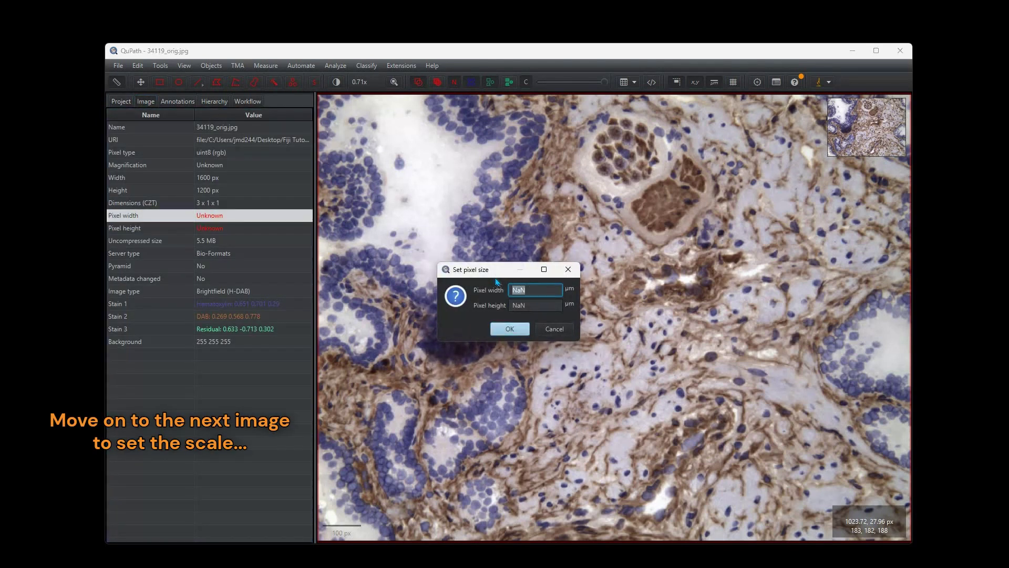
Set the pixel width and pixel height of 34119_orig.jpg to 0.15 µm.
text(0.15)
key(Tab)
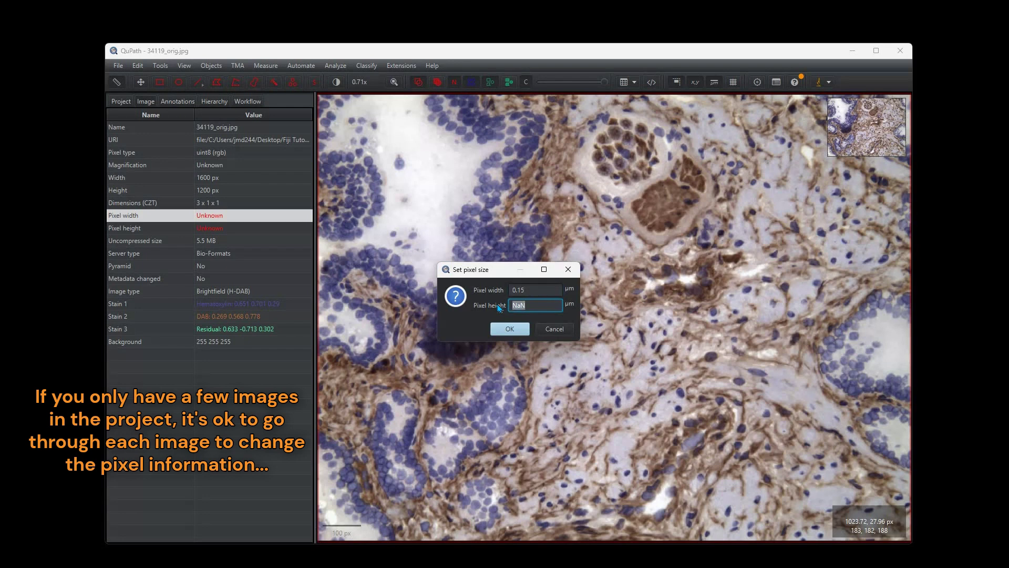
click(510, 329)
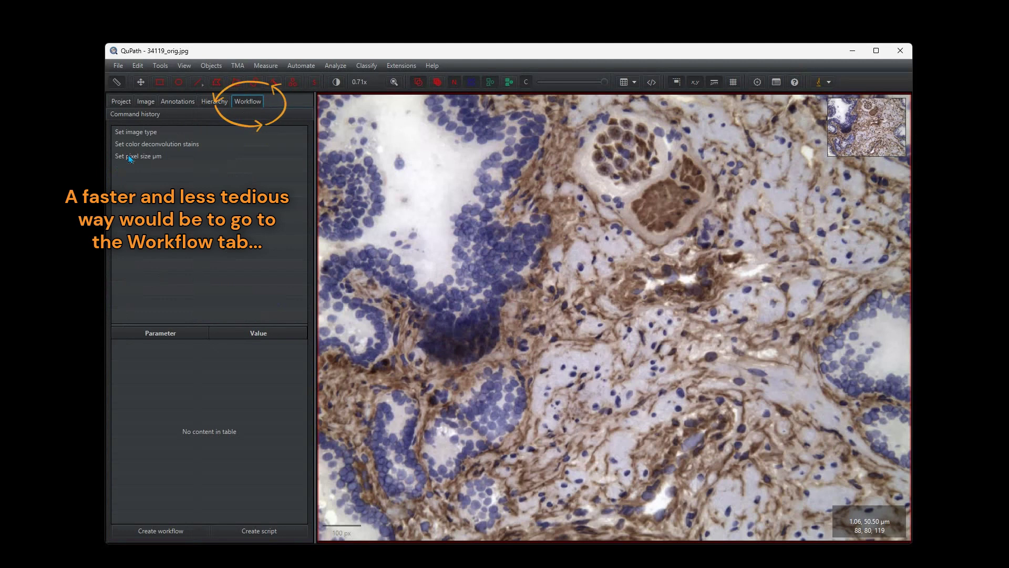
Copy the "Set pixel size µm" command from the workflow command history of 34119_orig.jpg.
right_click(128, 156)
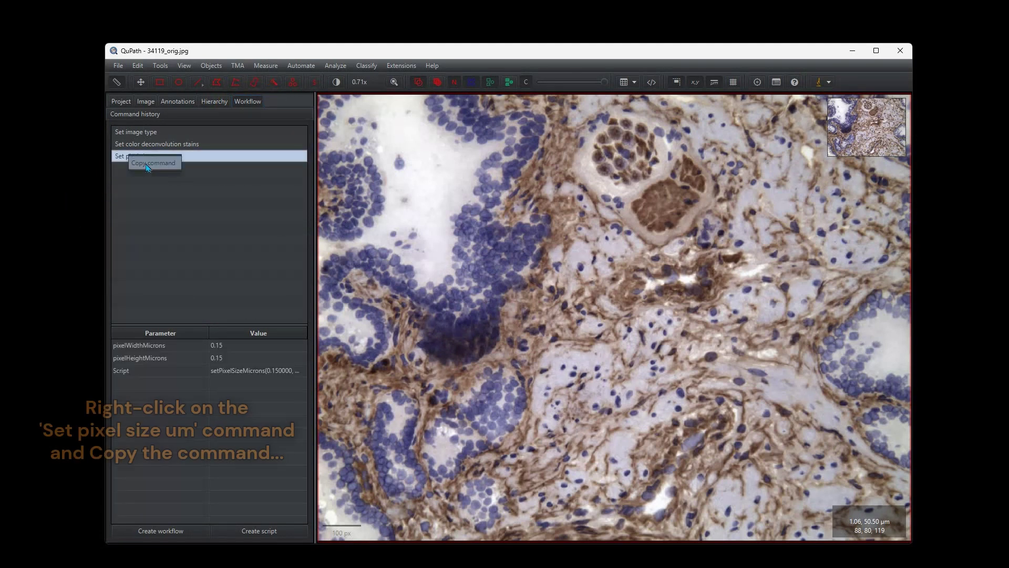
click(128, 107)
Create a new user script named "set pixel size" and paste in the copied command setPixelSizeMicrons(0.150000, 0.150000).
click(121, 101)
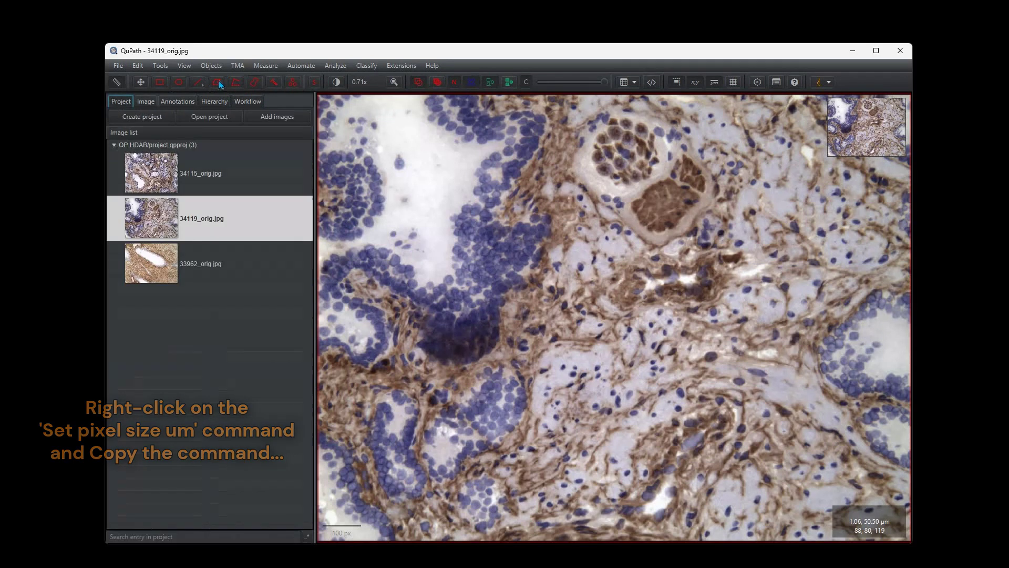
click(310, 68)
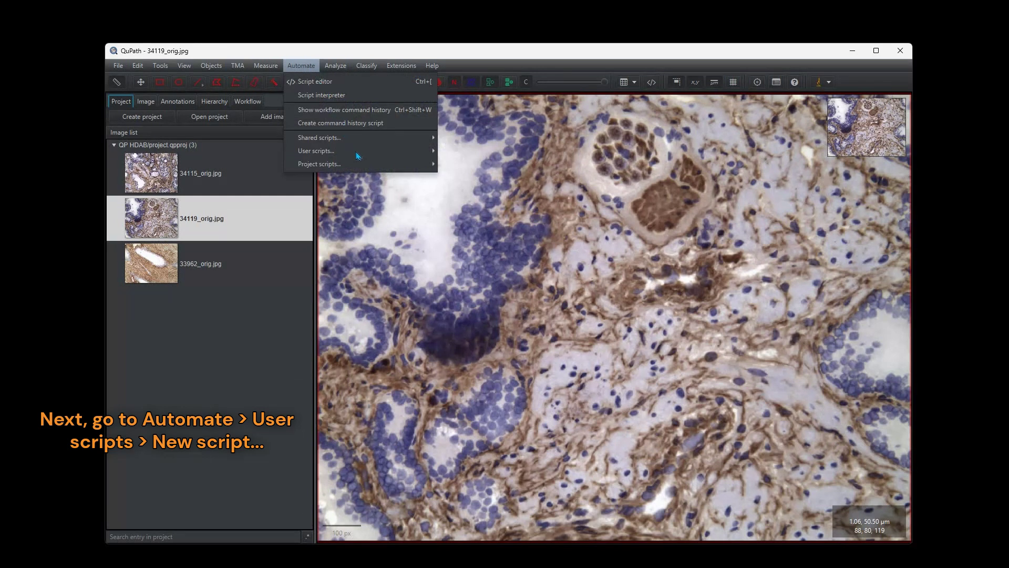
mouse_move(368, 152)
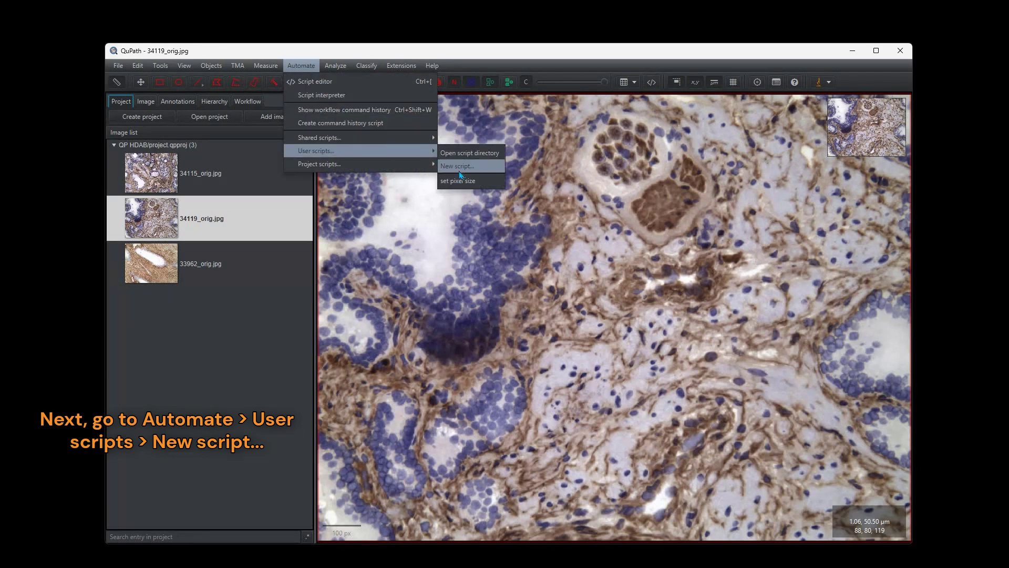
key(Return)
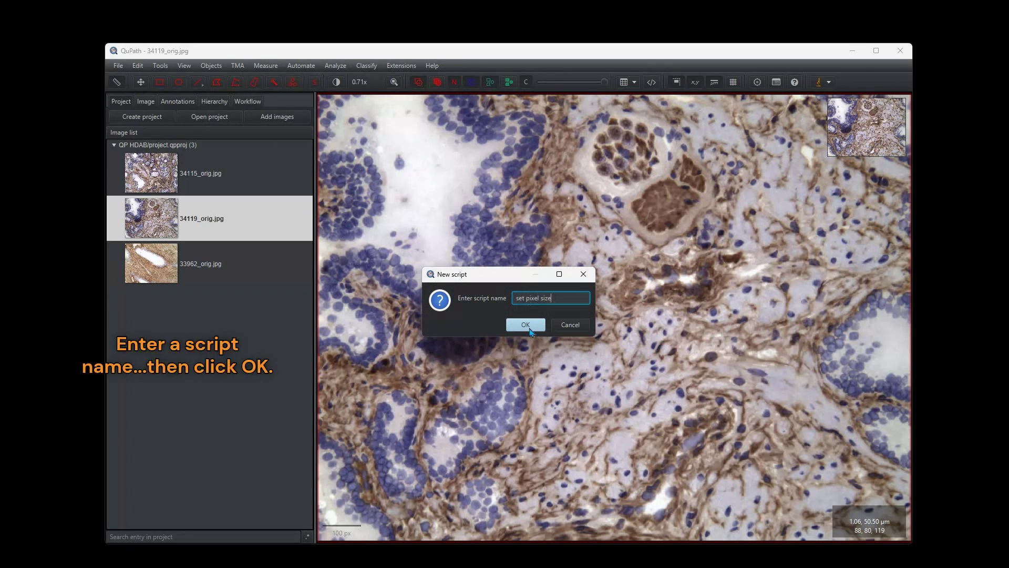
click(526, 325)
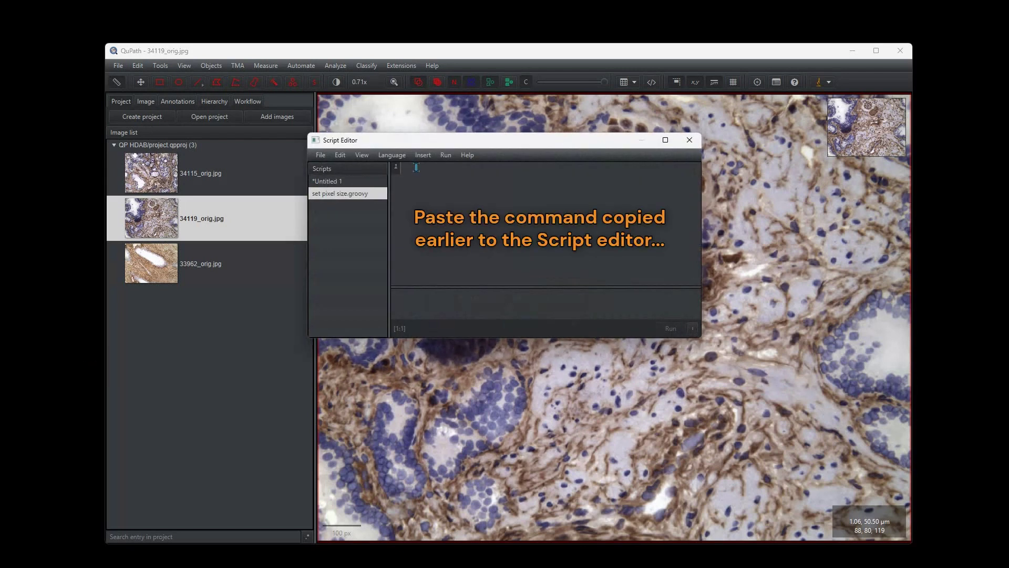
text(setPixelSizeMicrons(0.150000, 0.150000))
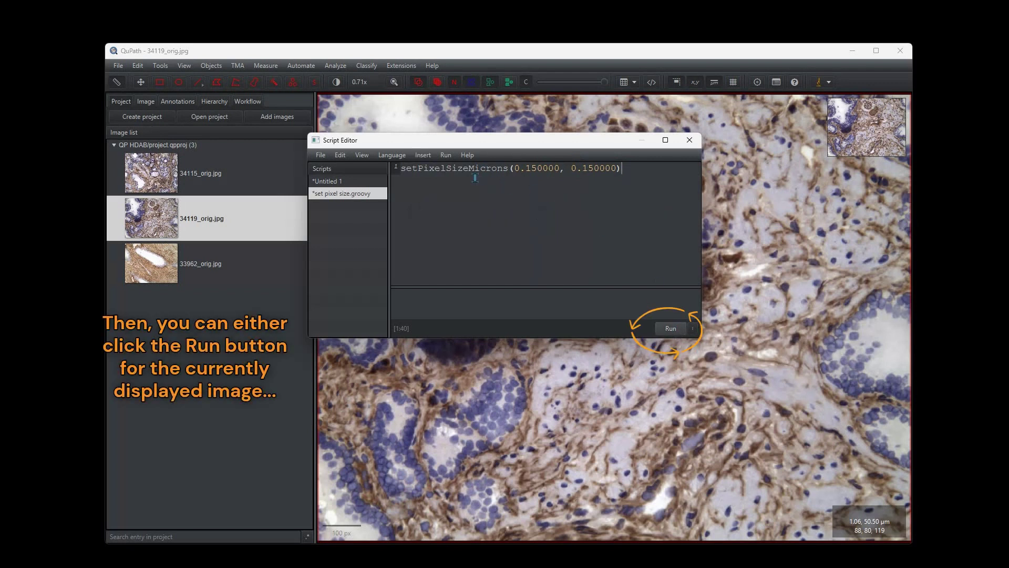
Run the set pixel size script for the project on 33962_orig.jpg only and close the script editor.
click(447, 158)
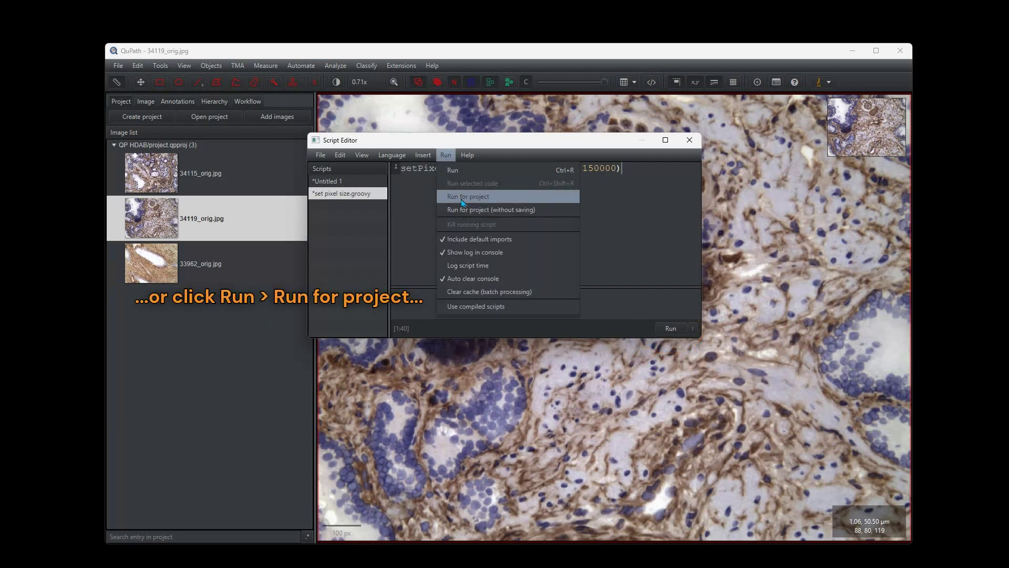
click(463, 199)
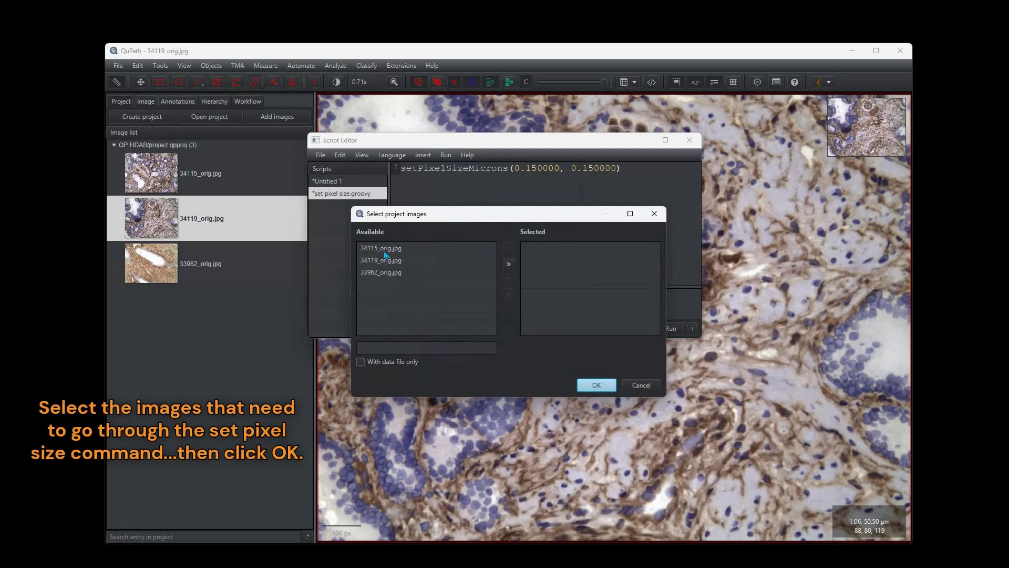
click(379, 274)
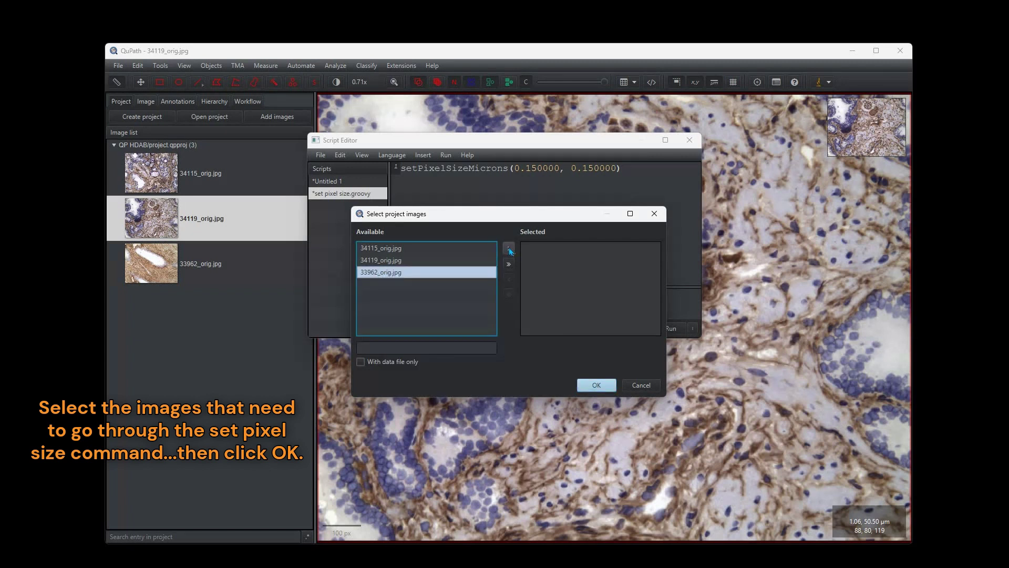
click(508, 248)
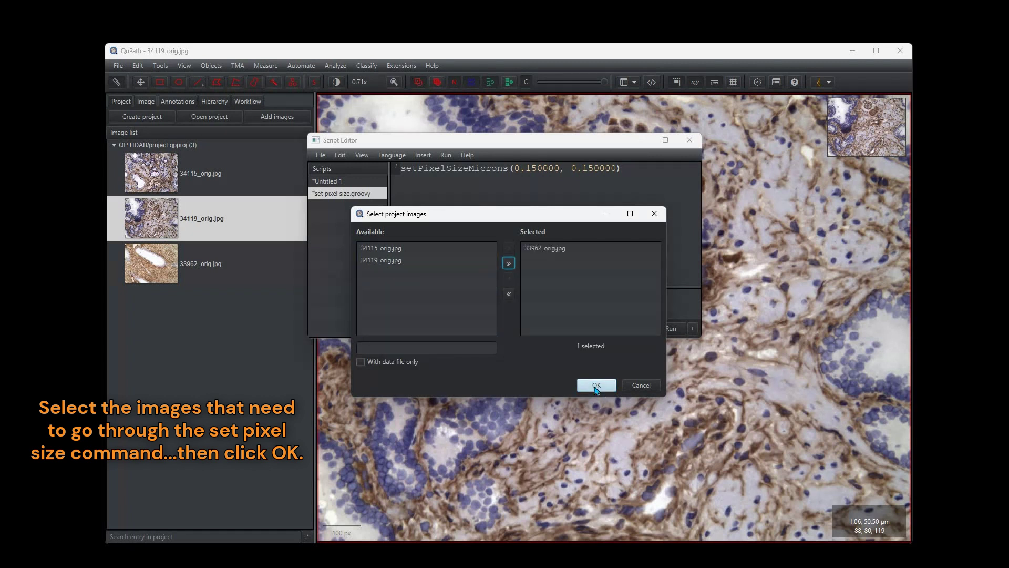
click(597, 385)
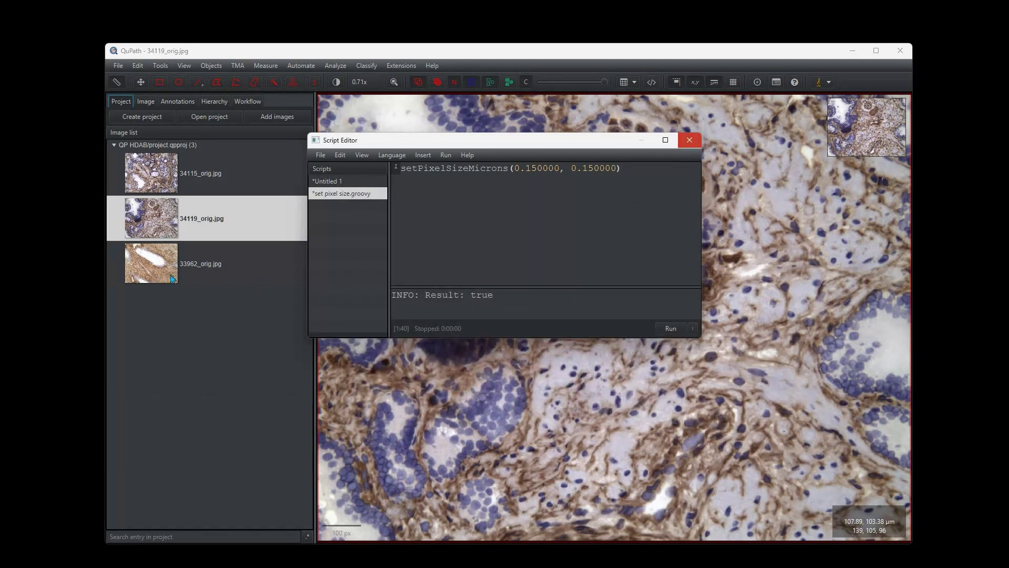
click(689, 141)
Open 33962_orig.jpg from the project, saving the changes to 34119_orig.jpg, and check its pixel size information.
click(162, 245)
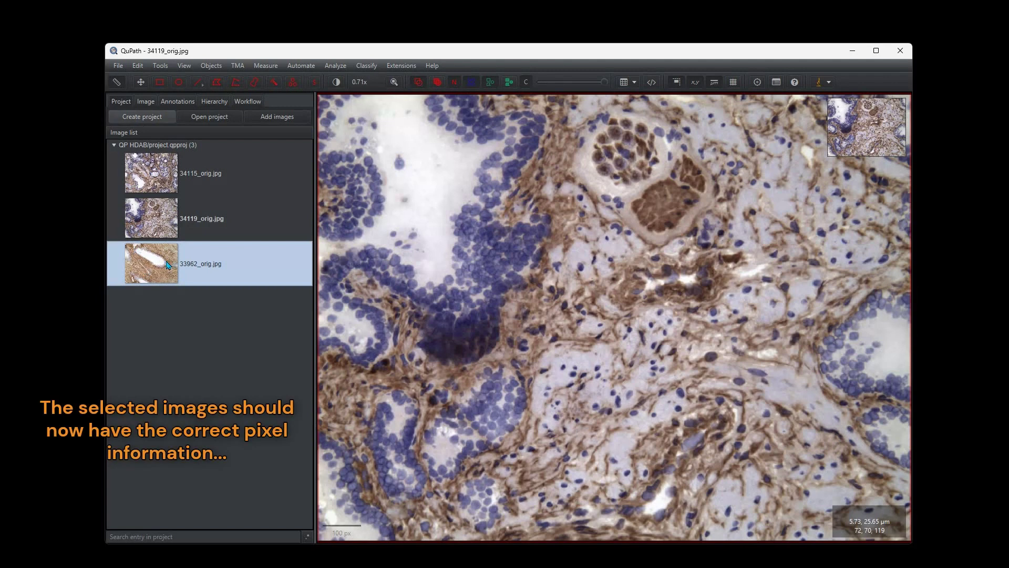
double_click(167, 264)
click(488, 319)
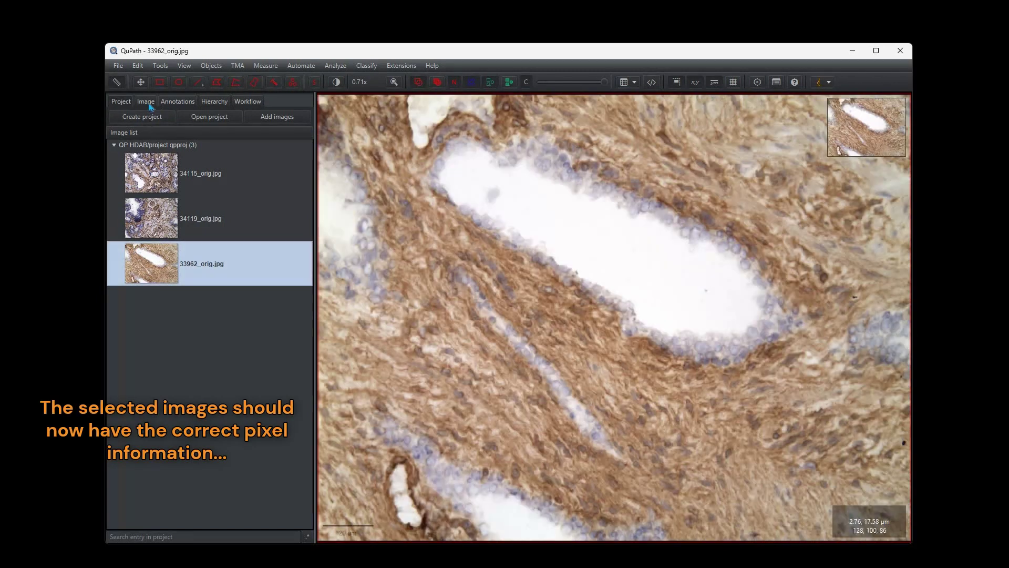
click(121, 101)
Open 34115_orig.jpg and draw a rectangle annotation over a representative area containing both stains and white background.
click(179, 191)
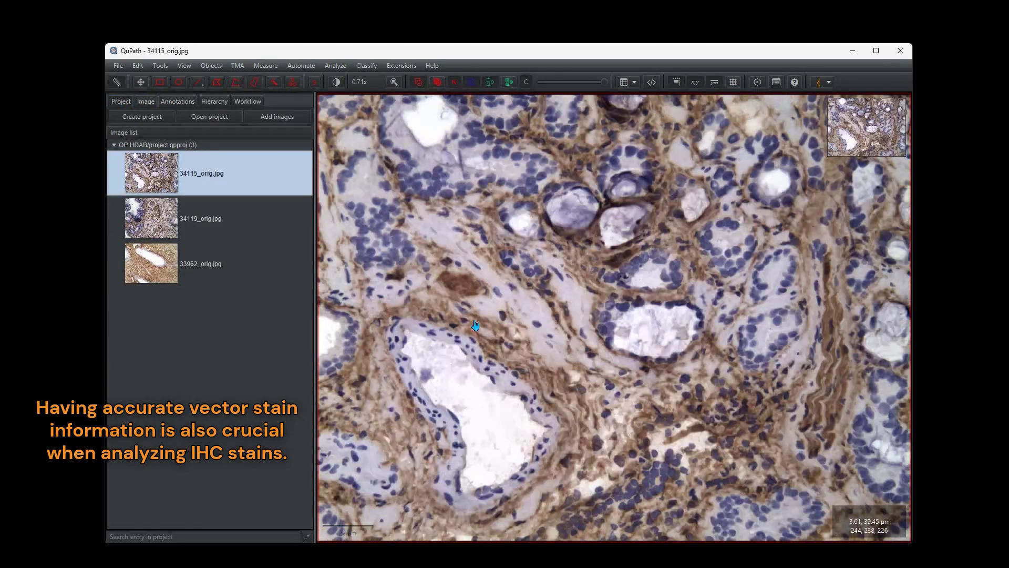
double_click(206, 185)
scroll(524, 338, down, 3)
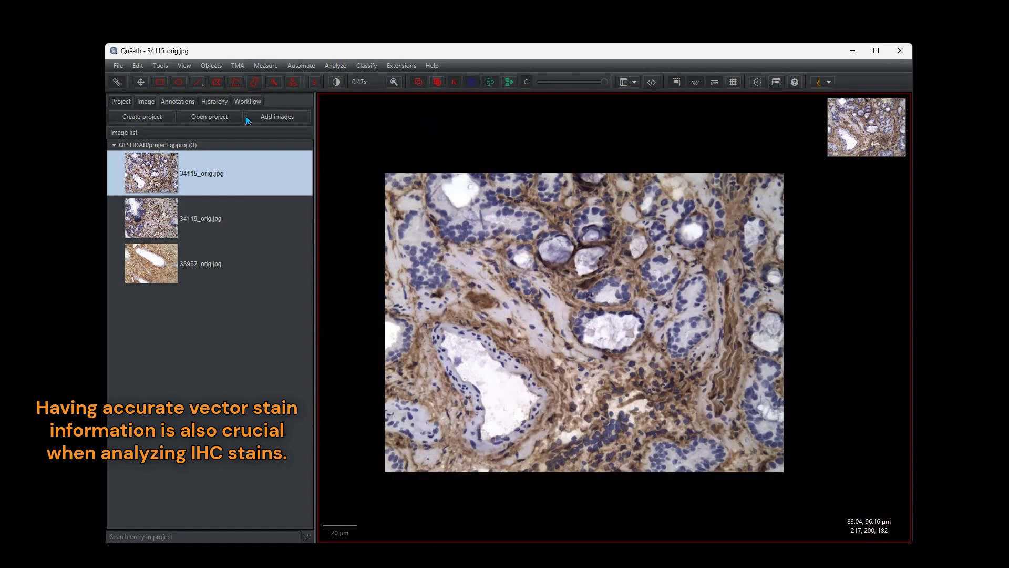
click(160, 83)
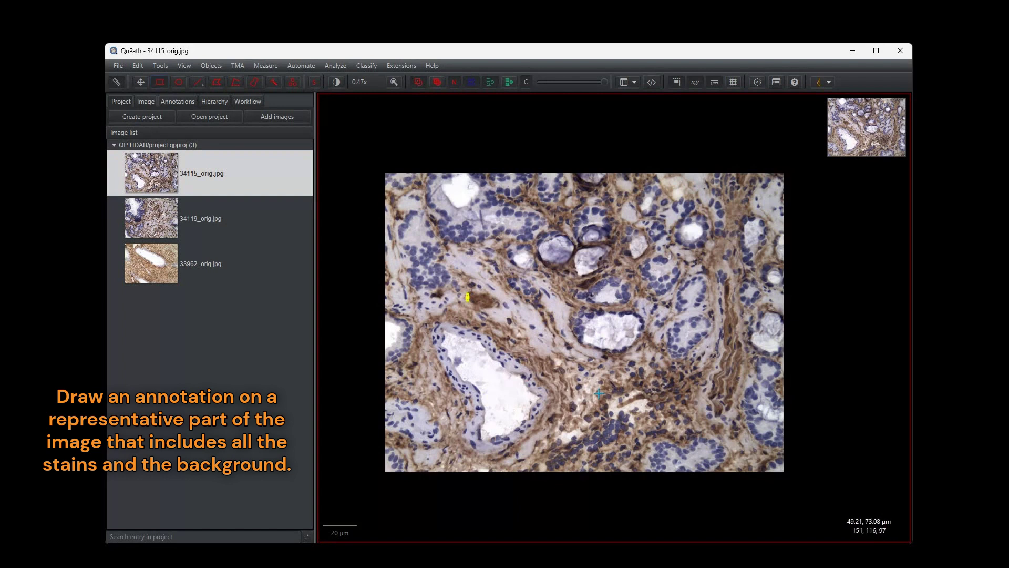
mouse_move(468, 296)
mouse_down()
mouse_move(529, 388)
mouse_move(583, 393)
mouse_move(637, 433)
mouse_up()
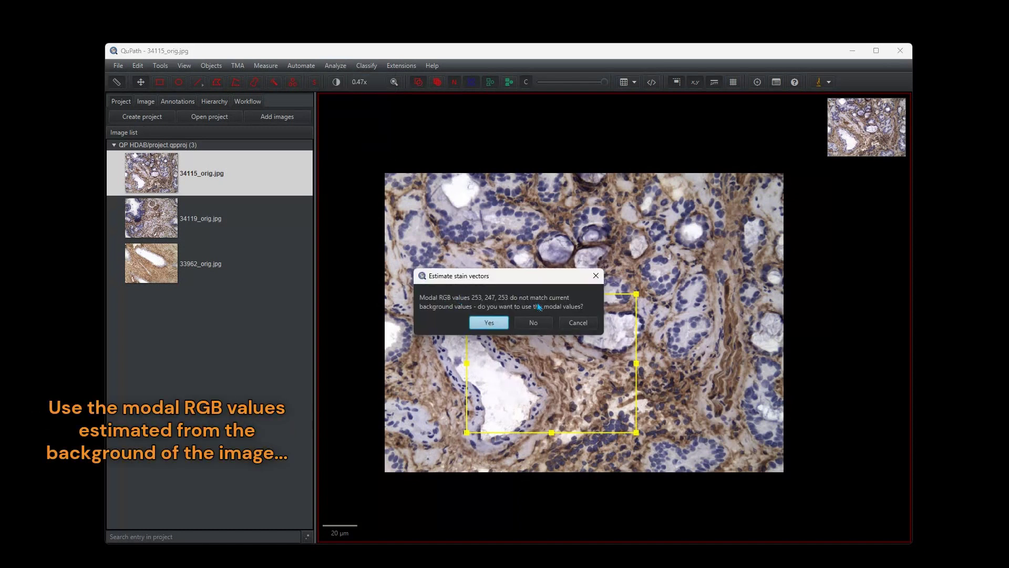
Estimate the stain vectors from the annotation with the modal background values and automatic detection, naming them "H-DAB estimated new".
click(489, 323)
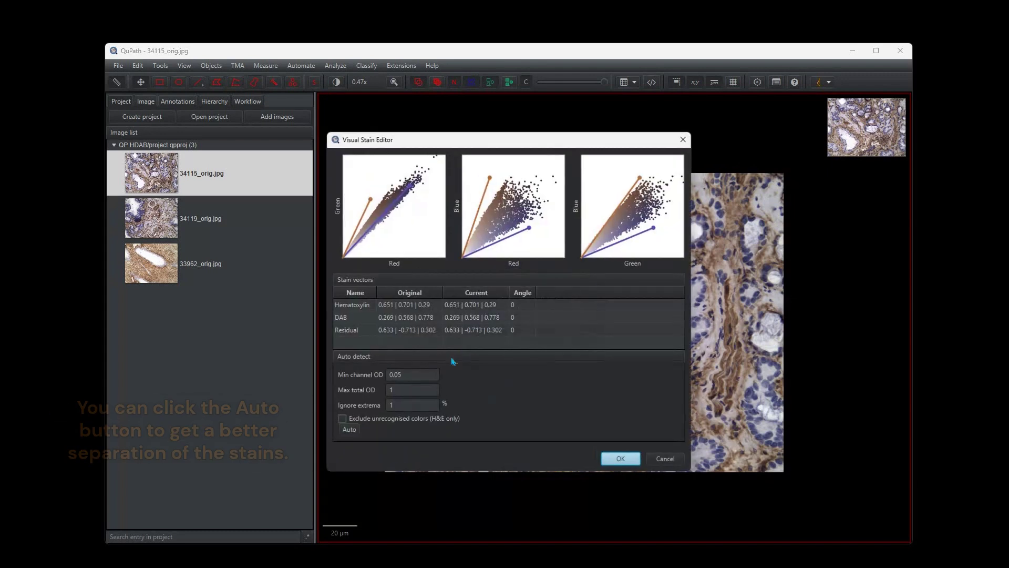
click(349, 430)
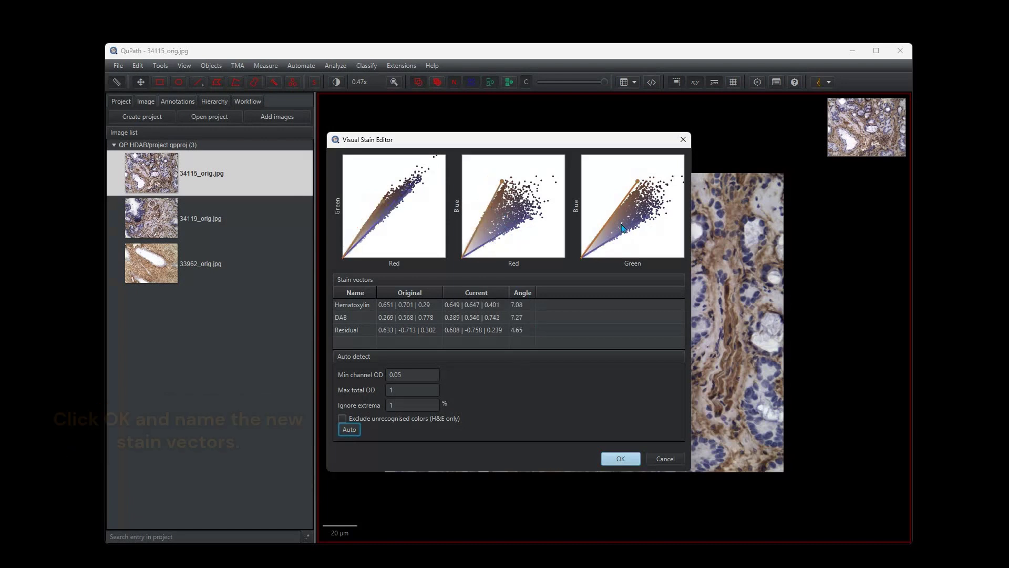
click(620, 459)
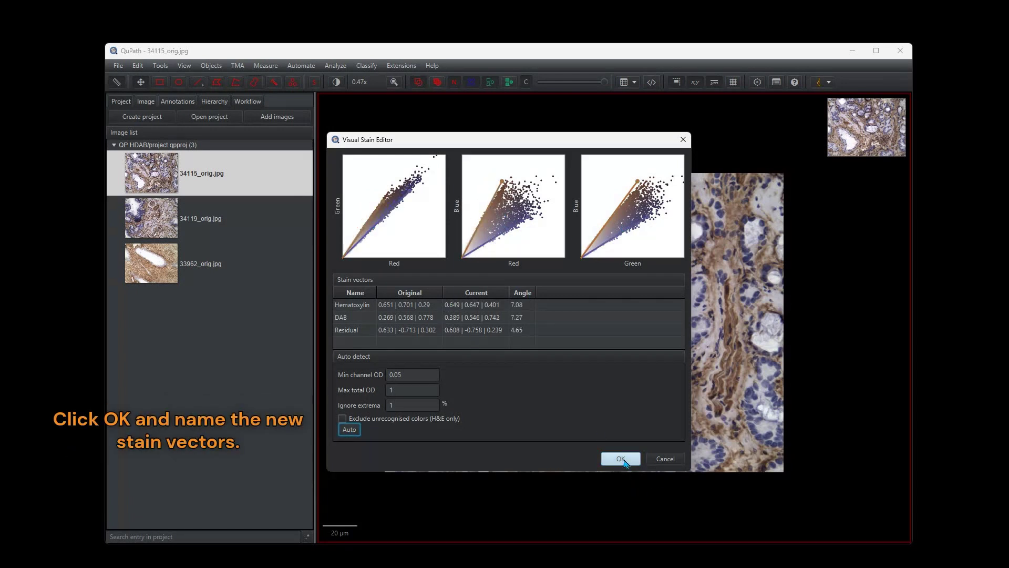
click(600, 298)
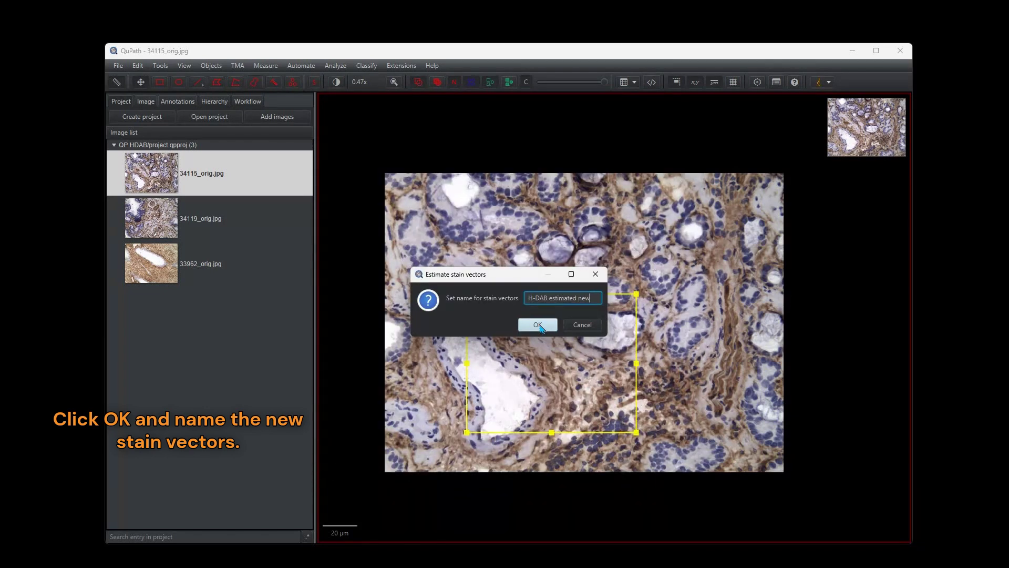
click(540, 326)
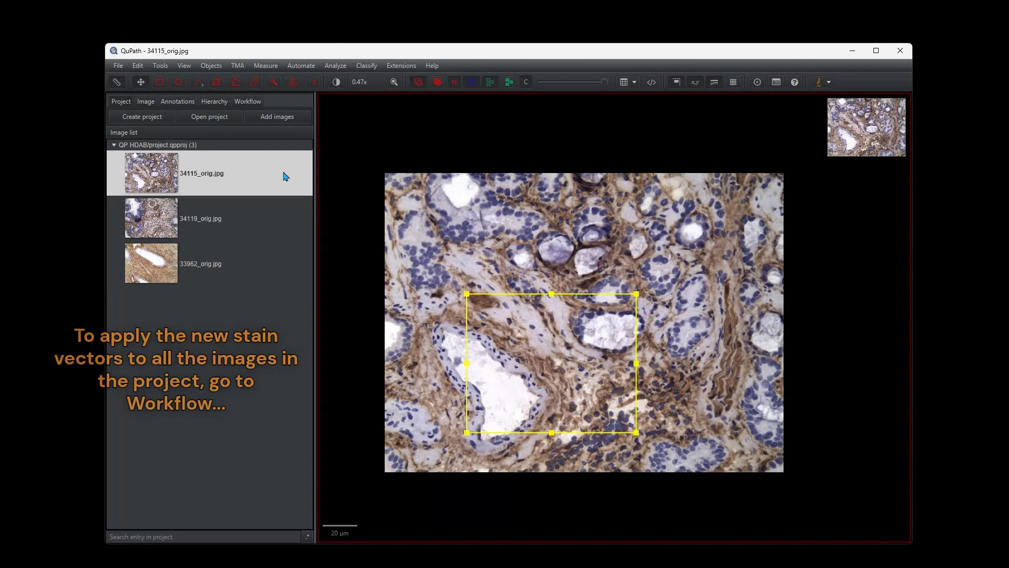
Copy the latest "Set color deconvolution stains" command from the workflow command history of 34115_orig.jpg.
click(246, 103)
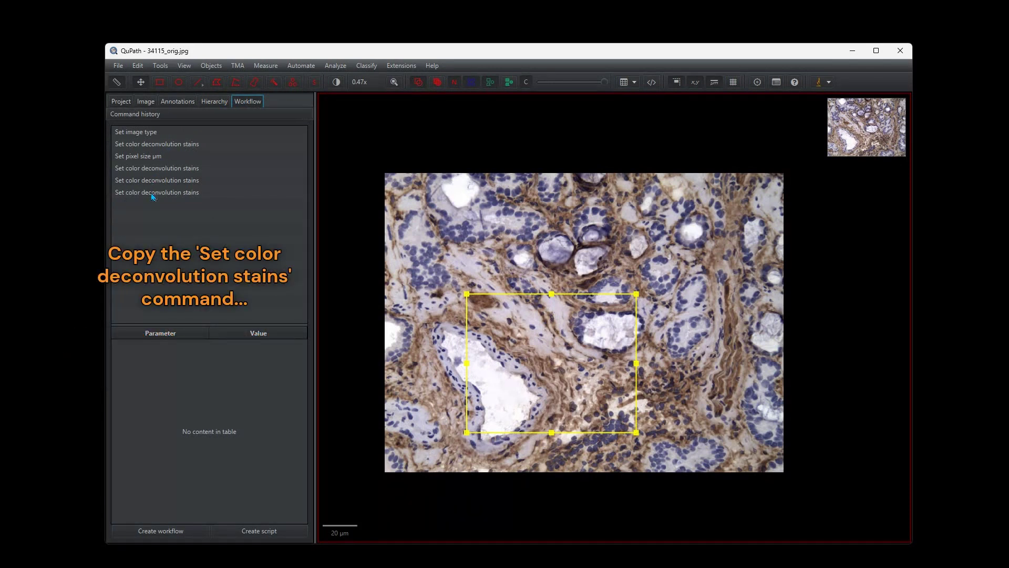
right_click(153, 195)
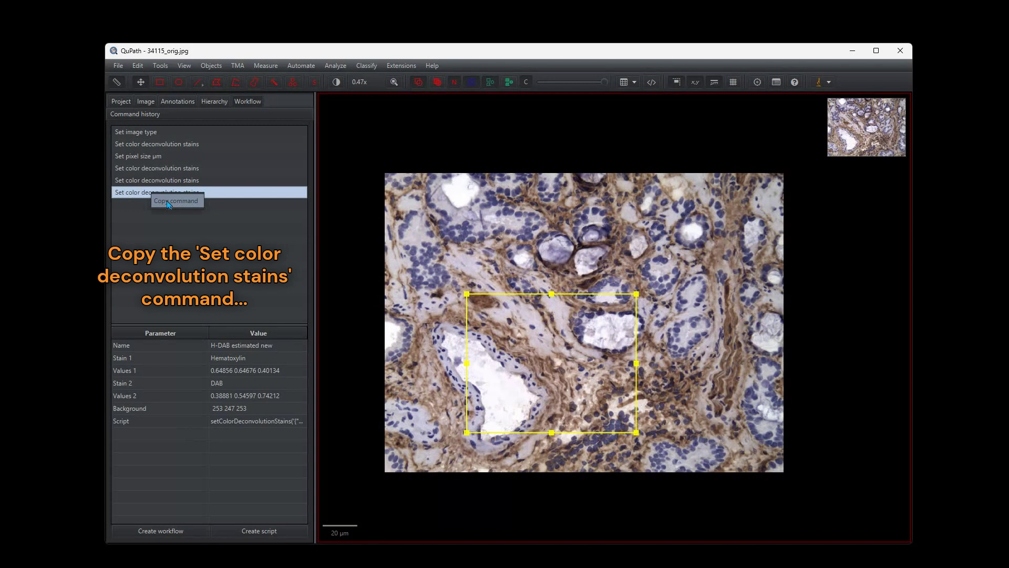
click(121, 102)
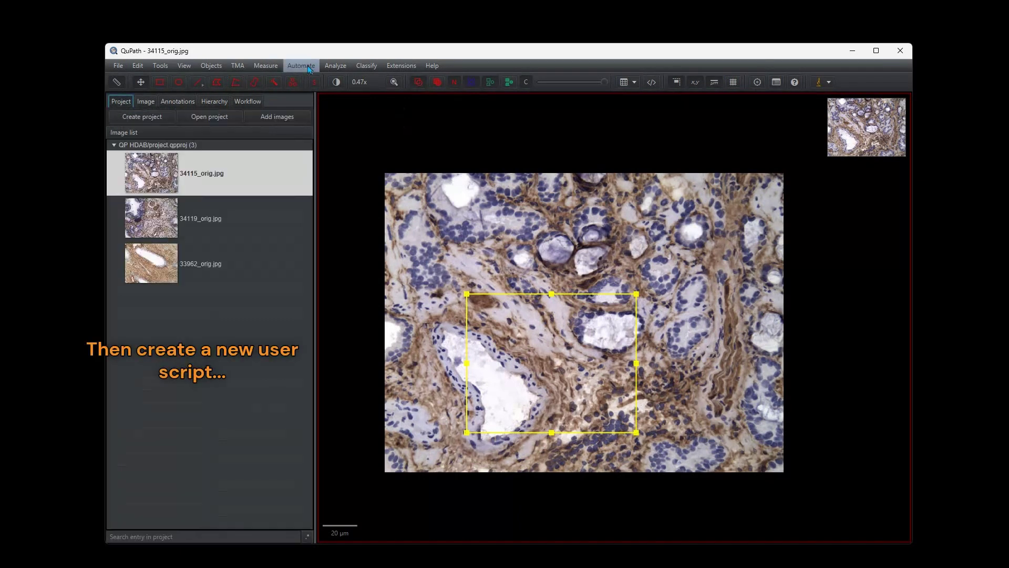
Create a new user script named "color deconvolution" and paste in the copied setColorDeconvolutionStains command.
click(310, 69)
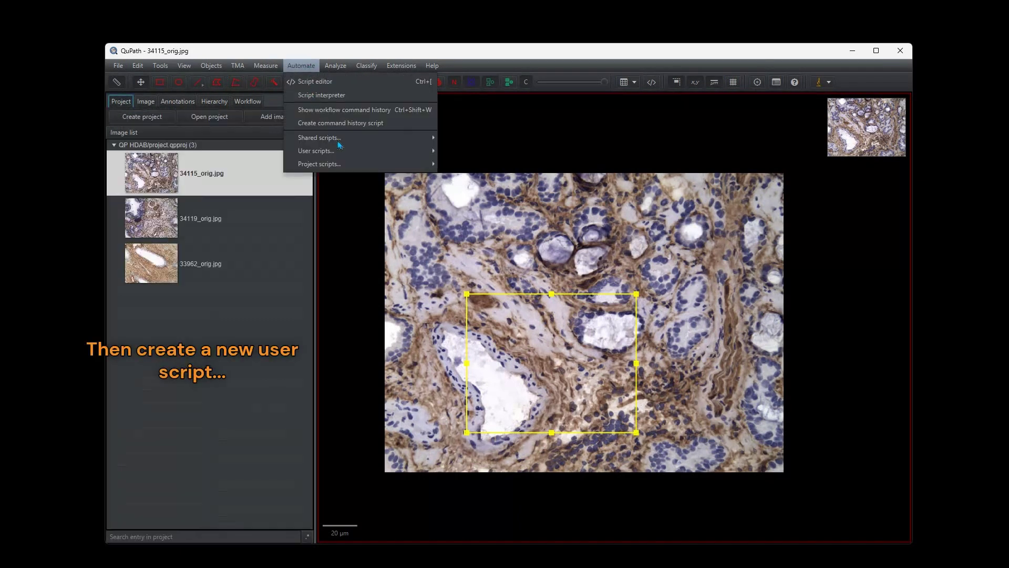
mouse_move(404, 152)
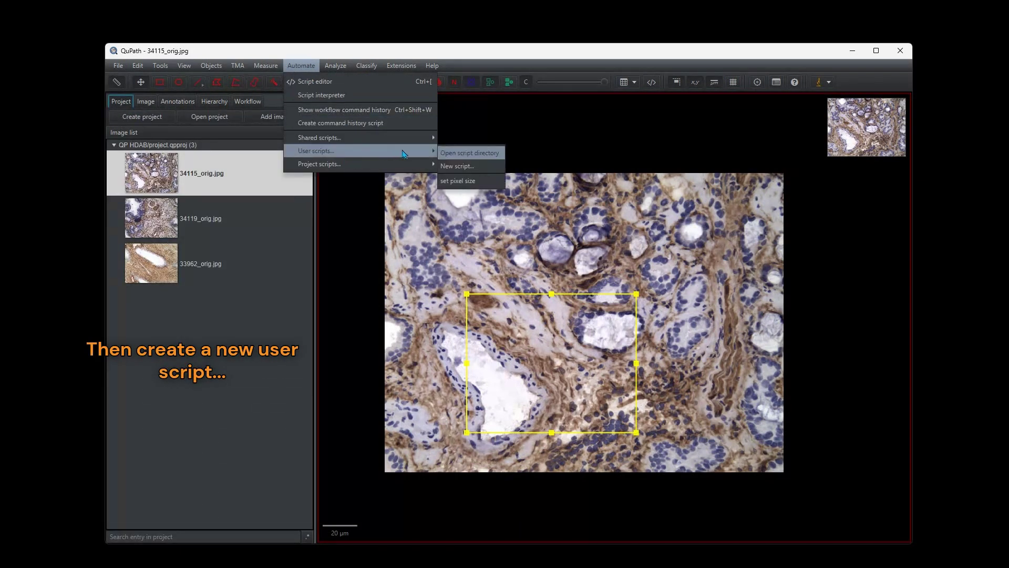
click(466, 166)
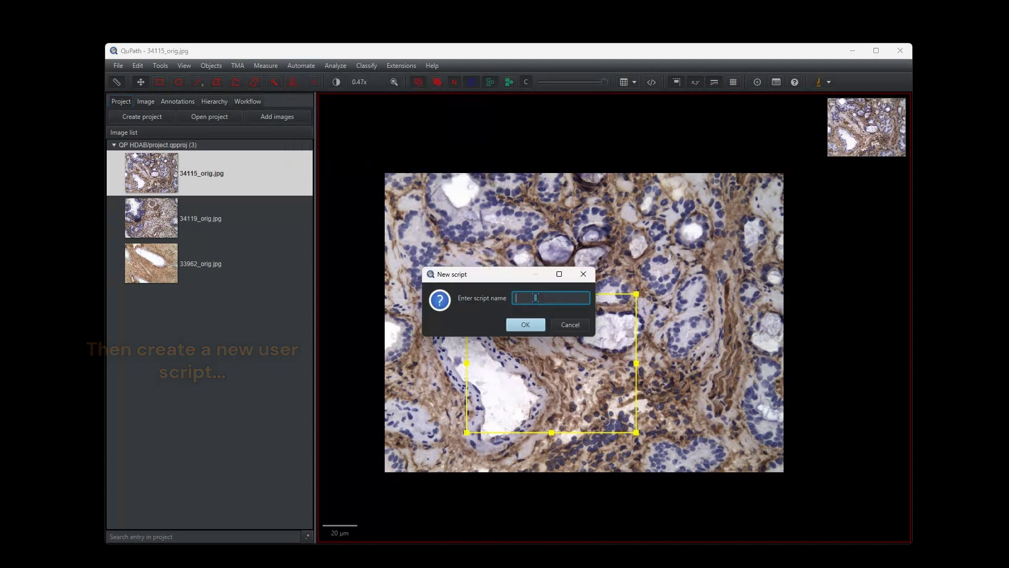
text(color deconvolution)
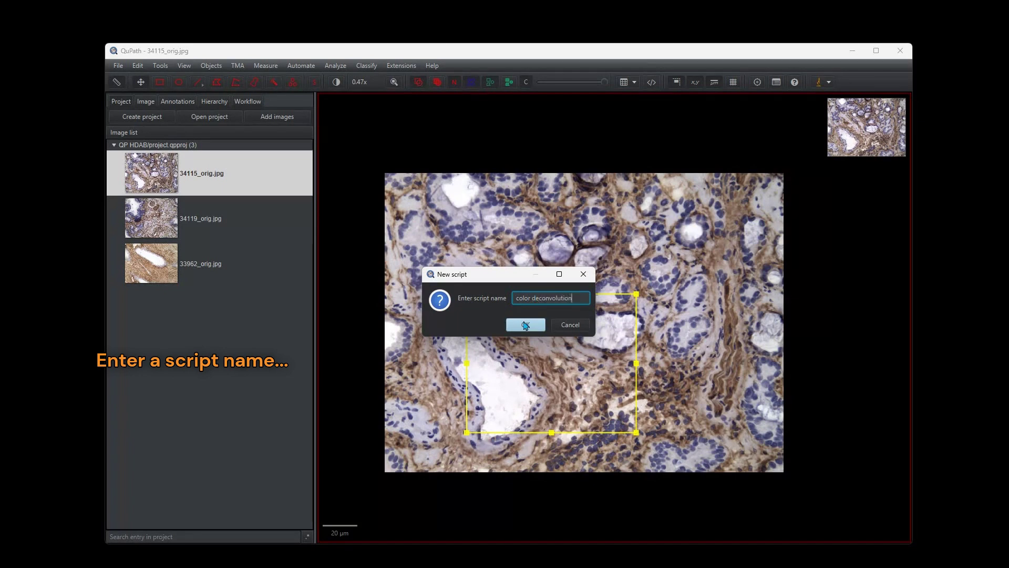
key(Return)
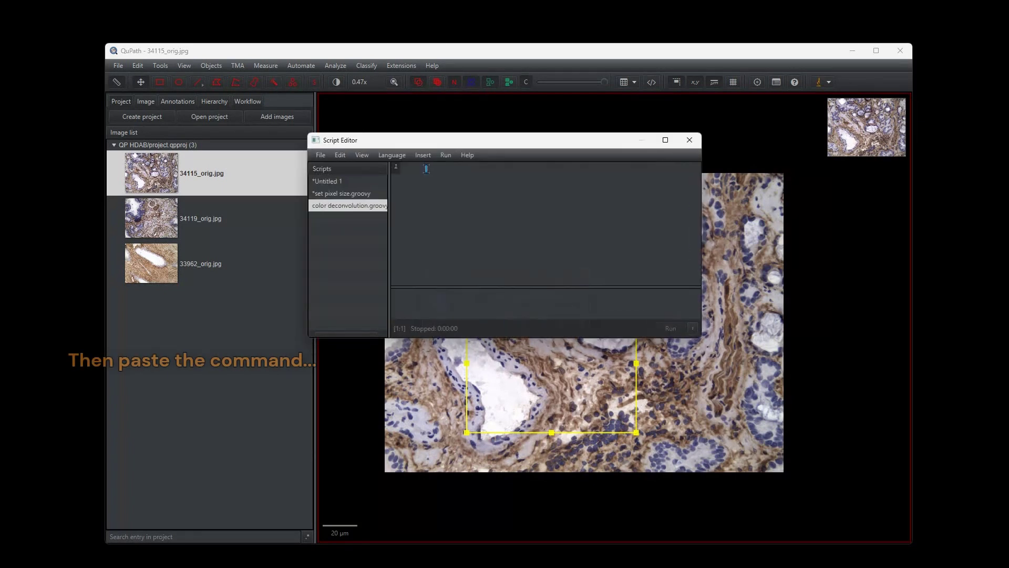
key(ctrl+v)
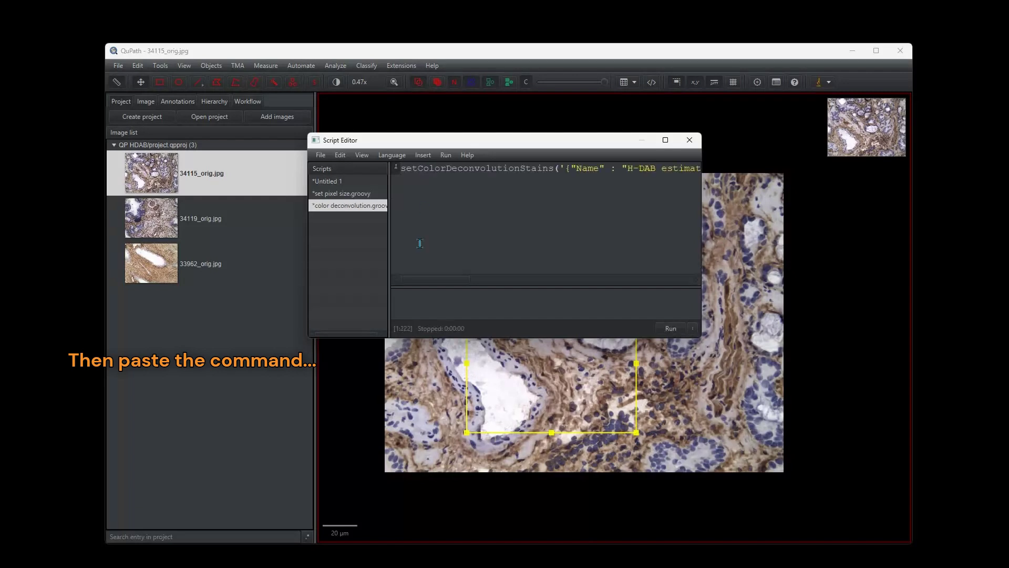
mouse_move(444, 282)
mouse_down()
mouse_move(690, 295)
mouse_move(429, 293)
mouse_up()
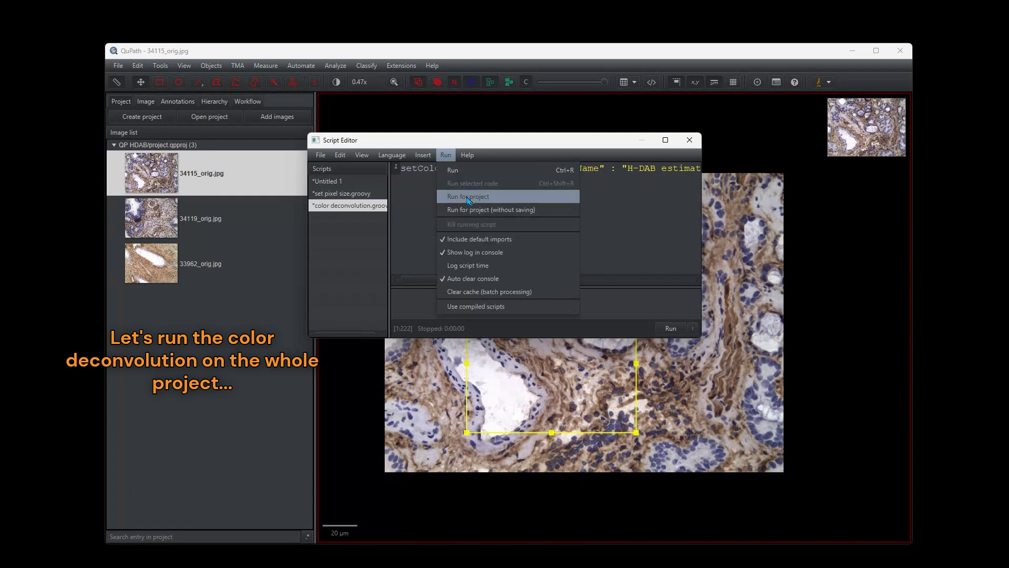
Run the color deconvolution script for the project on 33962_orig.jpg and 34119_orig.jpg.
click(468, 197)
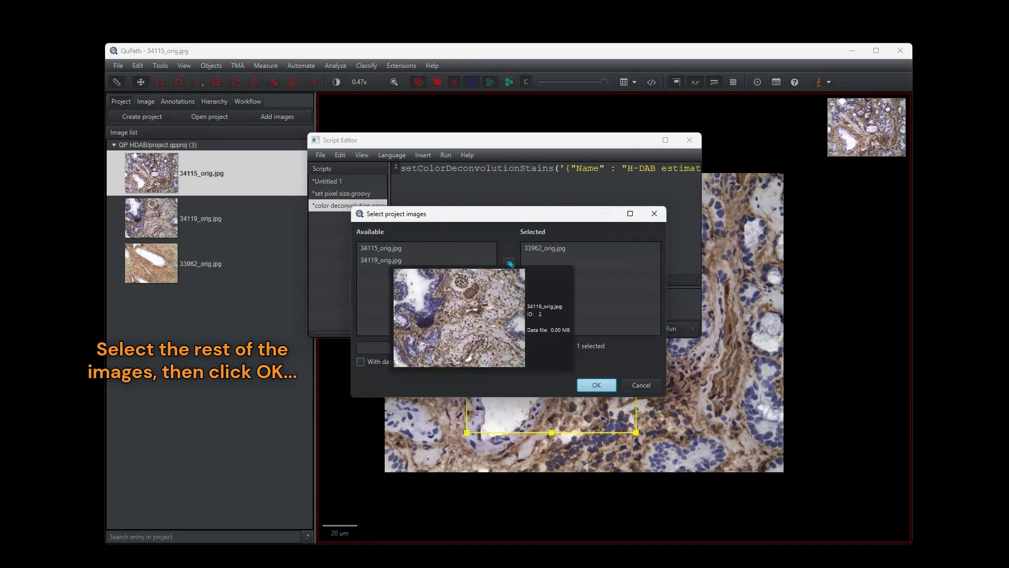
click(387, 261)
click(509, 248)
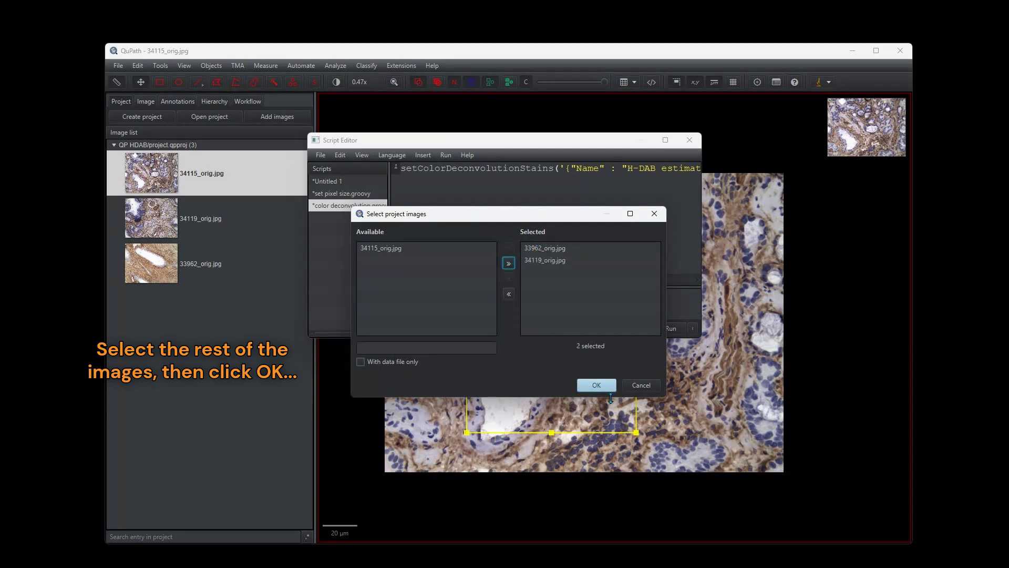
click(596, 385)
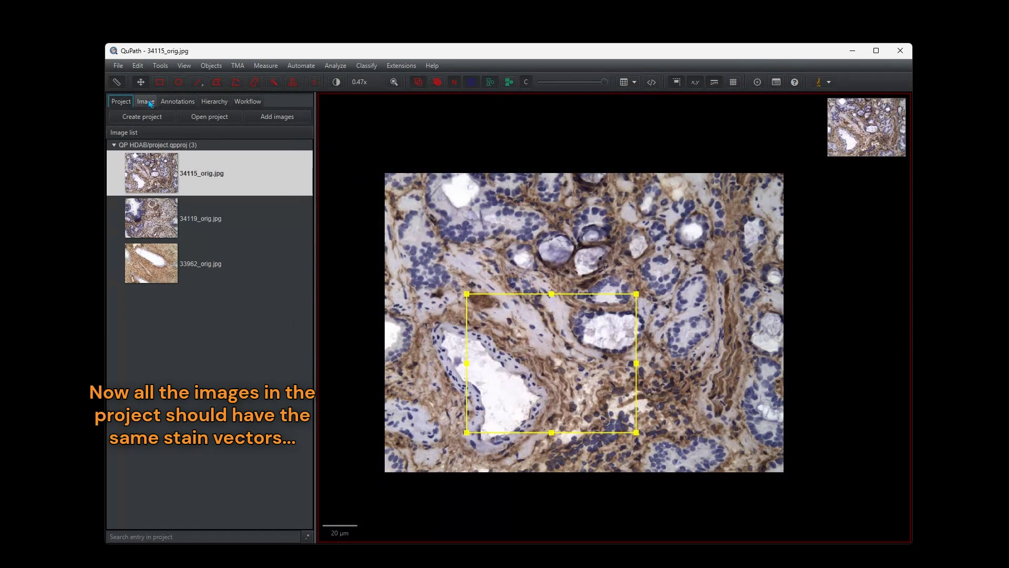
Check the pixel size, stain vectors and background values of 34115_orig.jpg, 34119_orig.jpg and 33962_orig.jpg in their image properties.
click(145, 102)
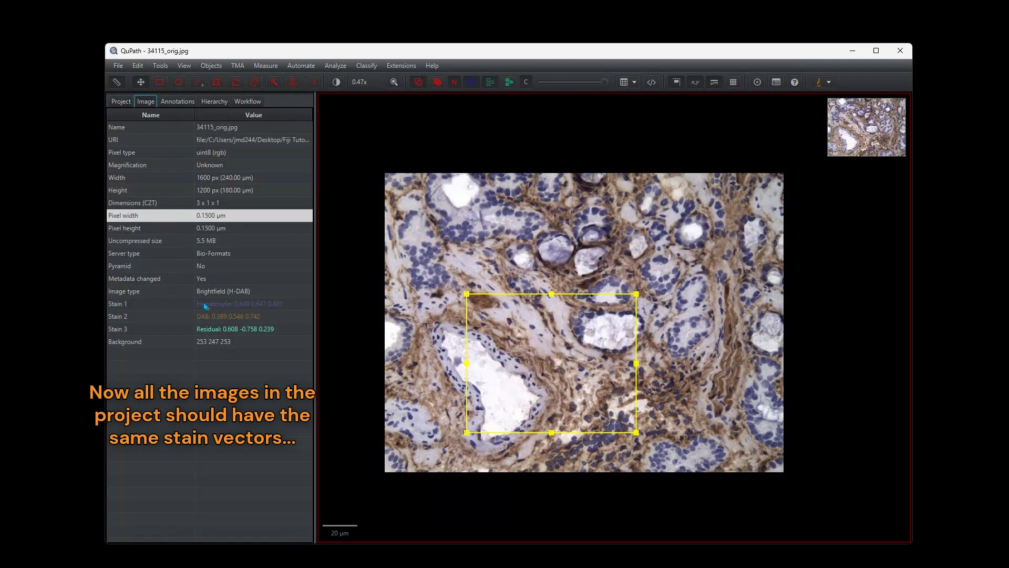
click(121, 101)
double_click(152, 218)
key(Return)
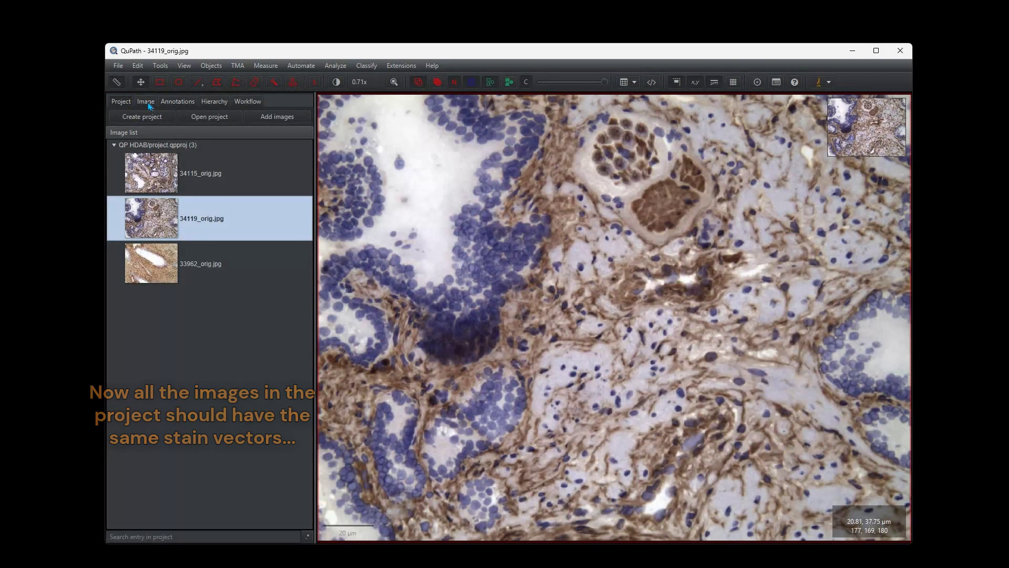
click(147, 103)
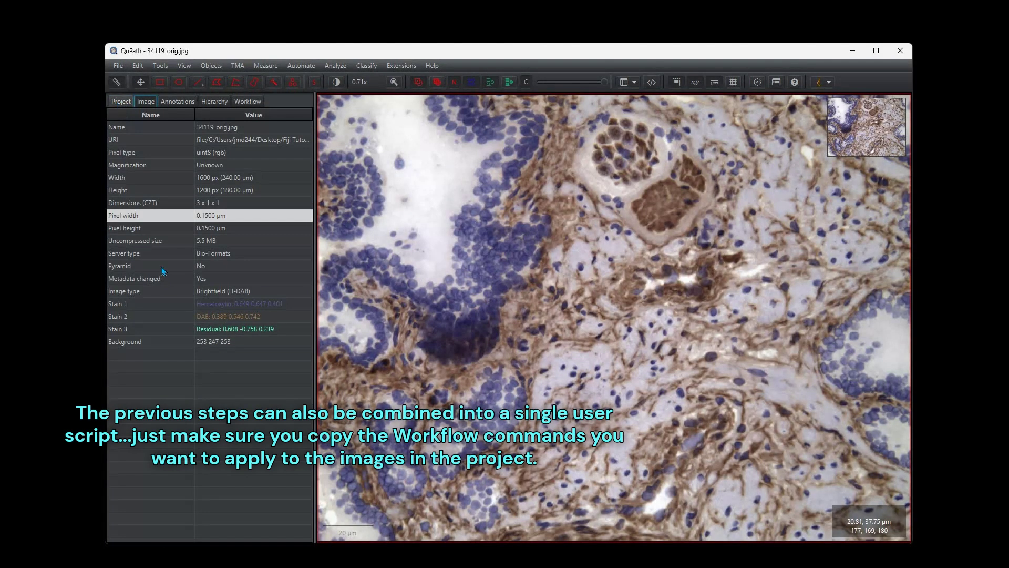
click(121, 101)
double_click(184, 270)
click(145, 102)
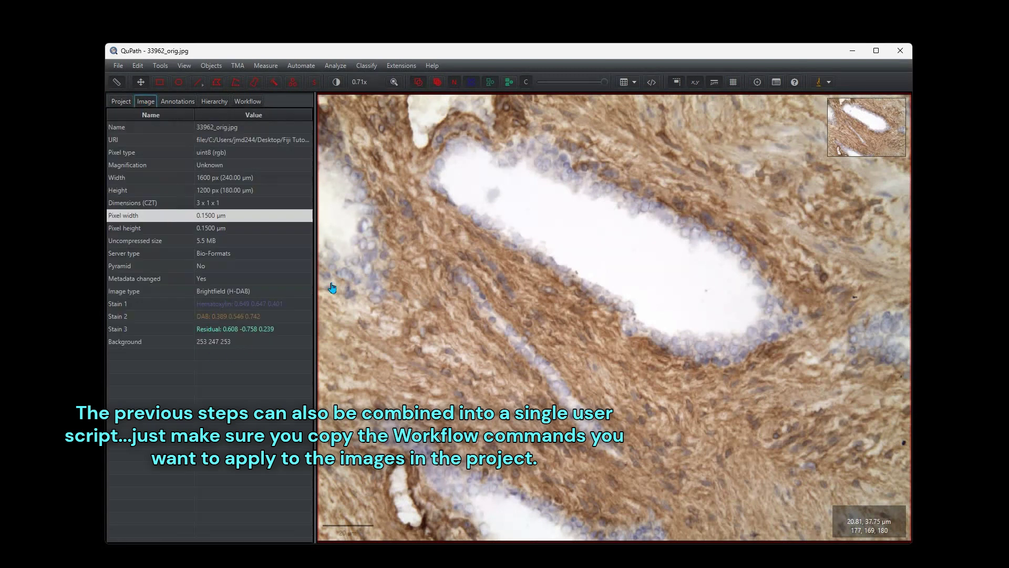
Reopen 34115_orig.jpg and delete its rectangle annotation.
click(121, 101)
click(174, 175)
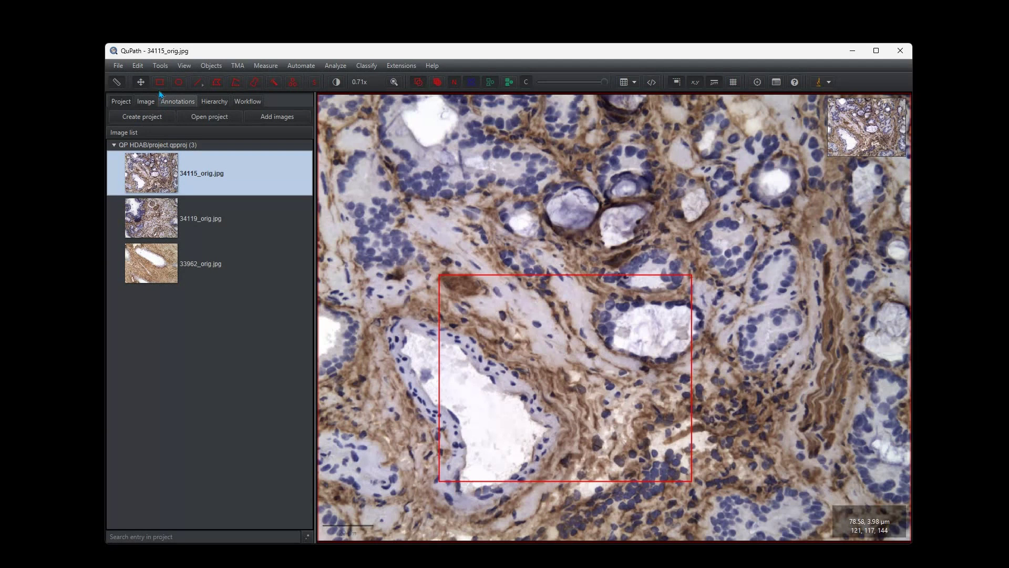
click(177, 101)
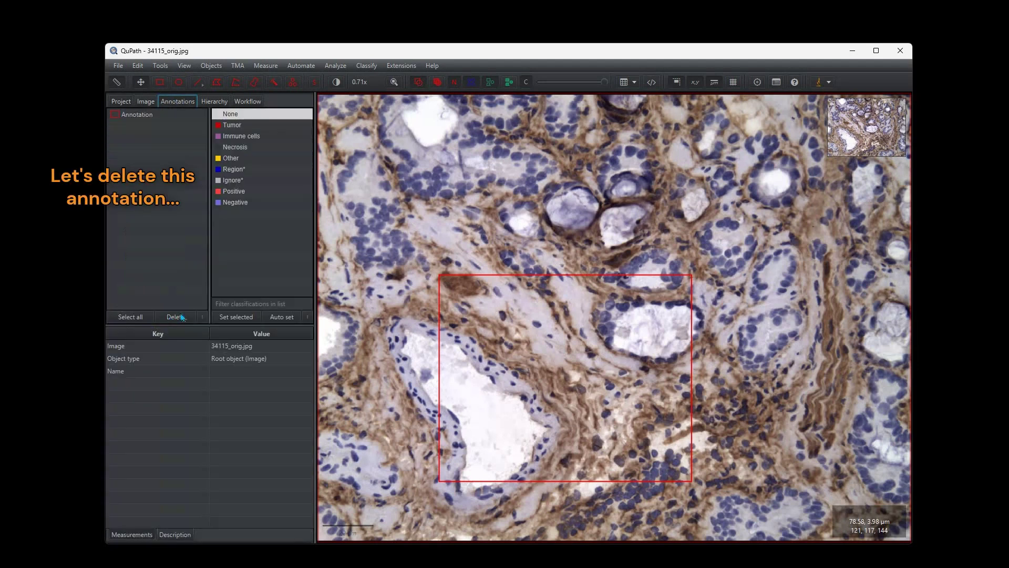
click(181, 317)
click(137, 115)
click(176, 317)
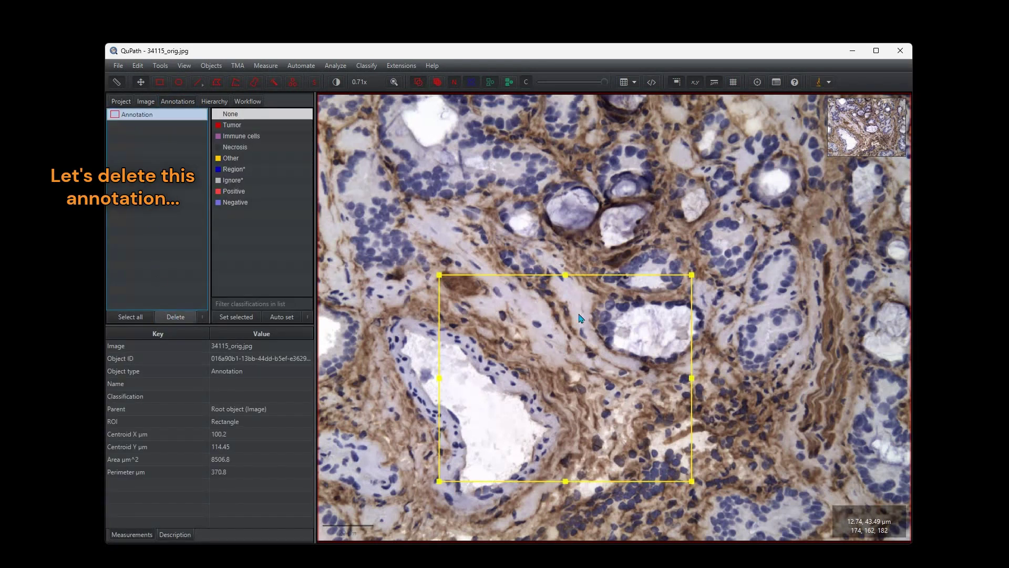
key(Return)
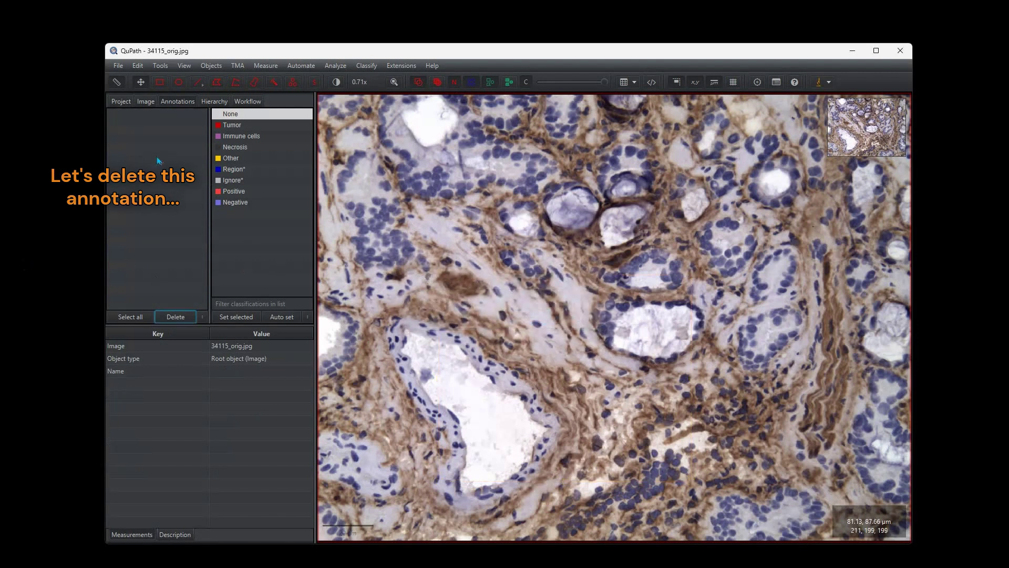
Duplicate 34115_orig.jpg with its data files under the name 34115_dup and open the duplicate.
click(121, 102)
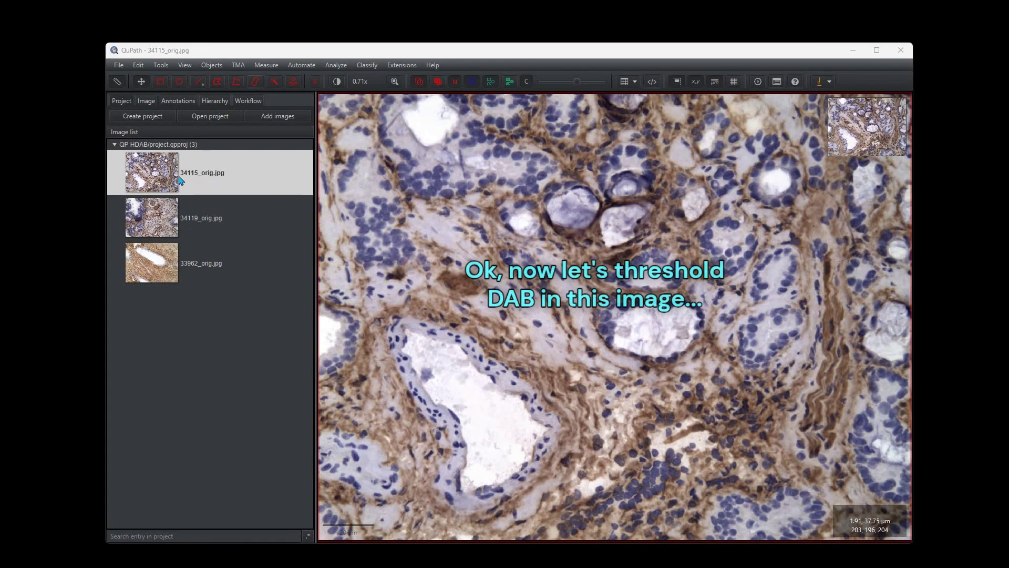
right_click(176, 173)
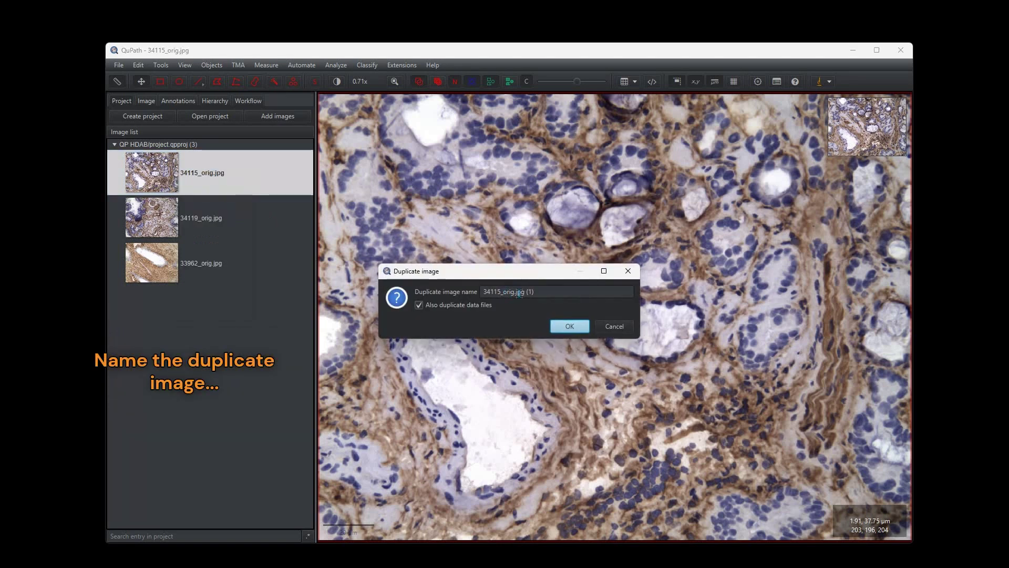
click(552, 286)
text(o)
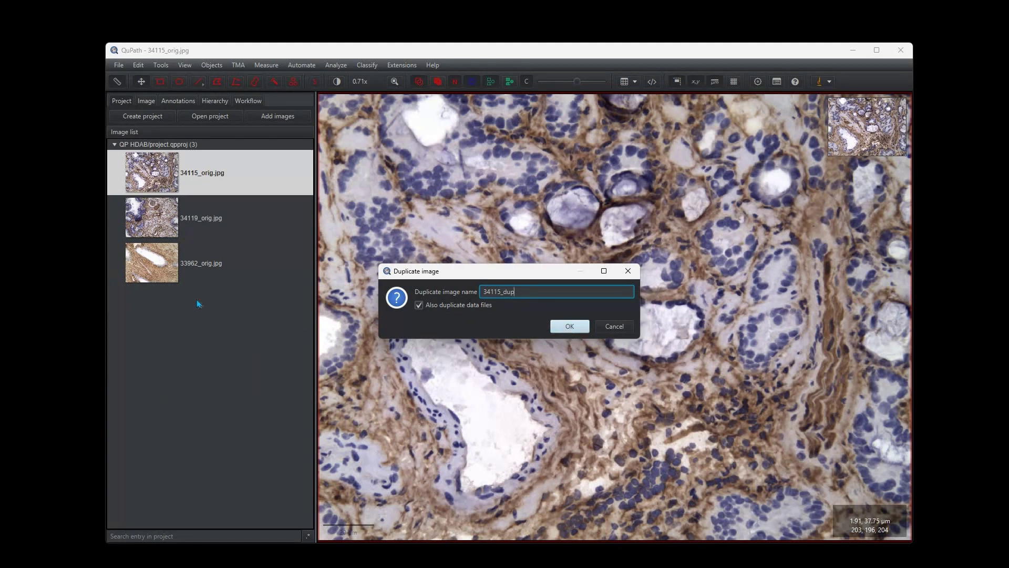
key(Return)
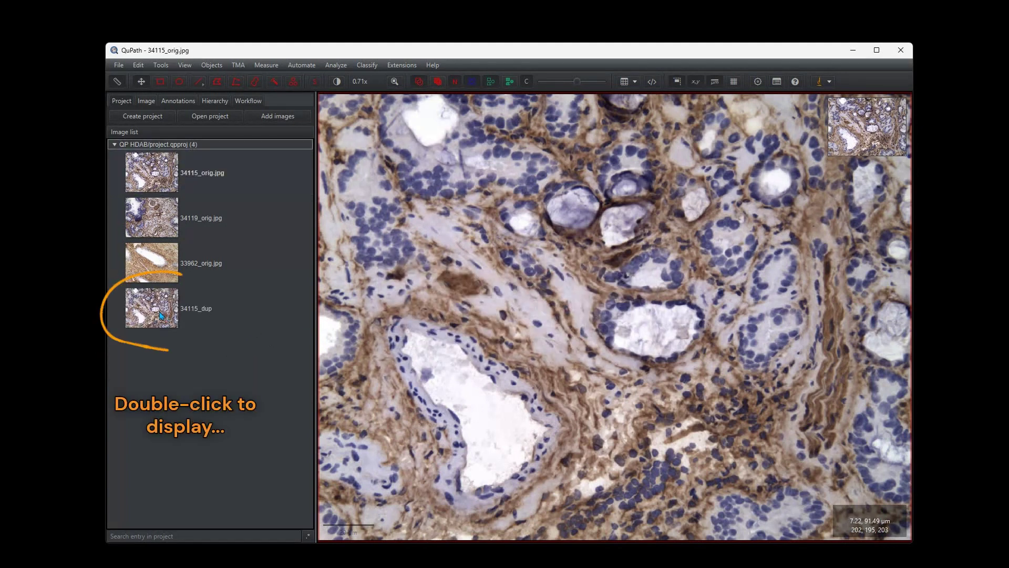
click(160, 314)
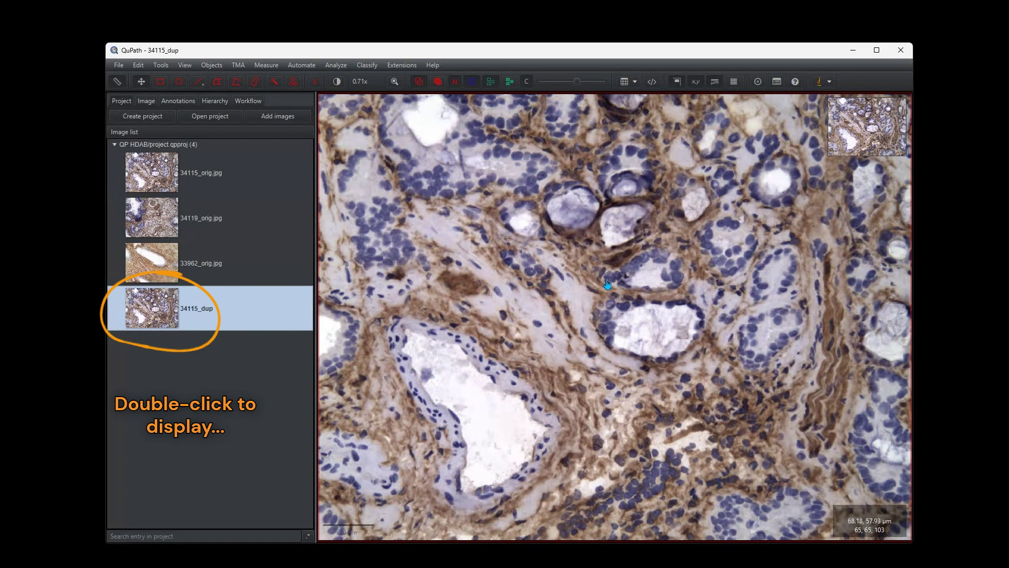
Create a pixel thresholder for 34115_dup and set its channel to DAB.
click(367, 64)
mouse_move(381, 100)
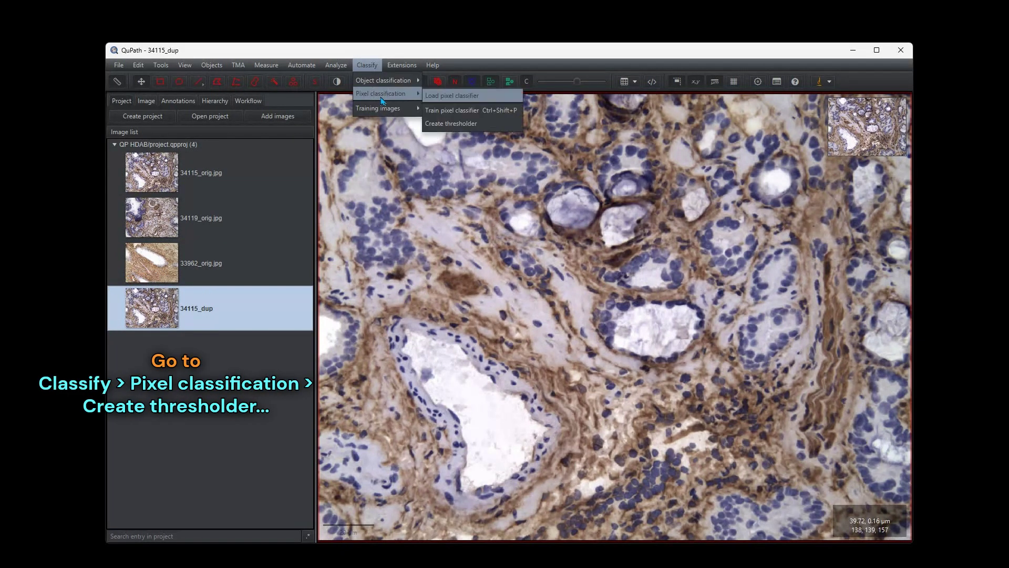
click(462, 126)
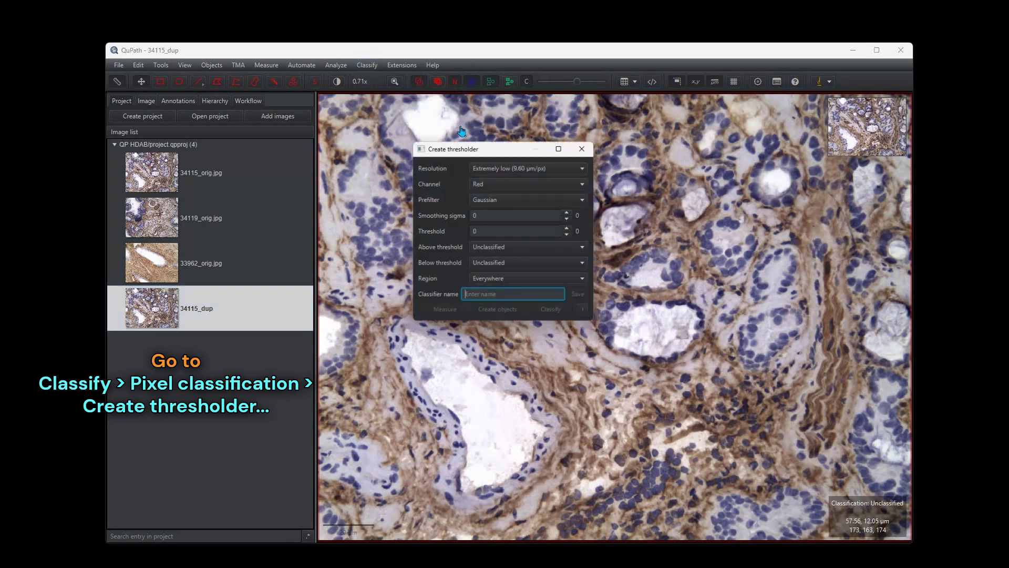
drag(473, 147, 247, 136)
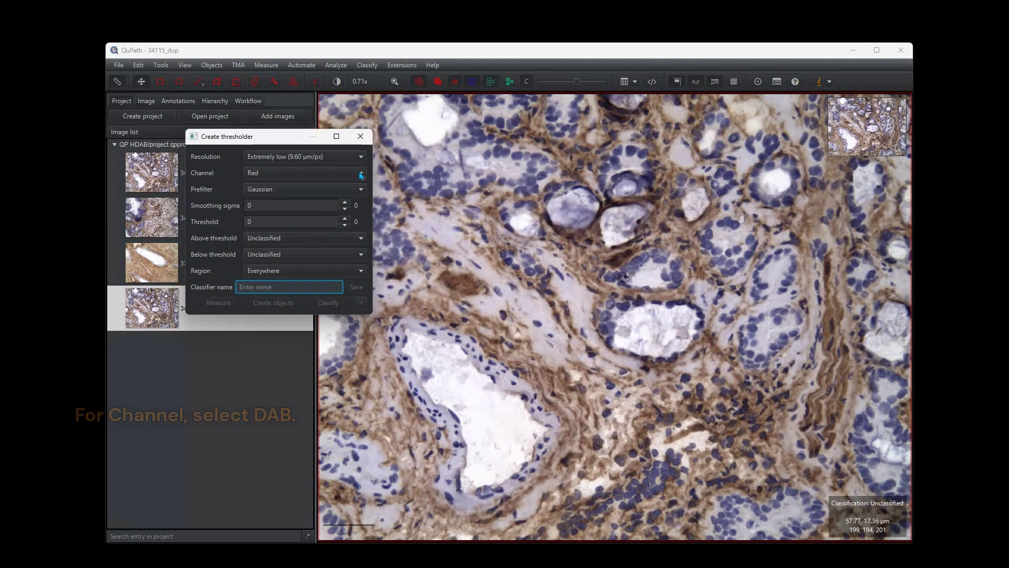
click(258, 173)
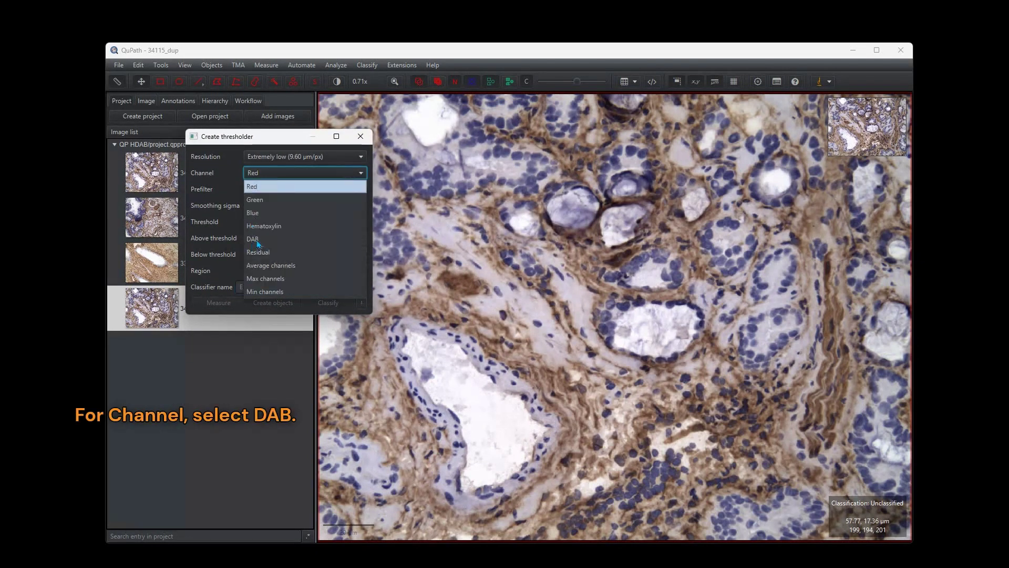
click(261, 237)
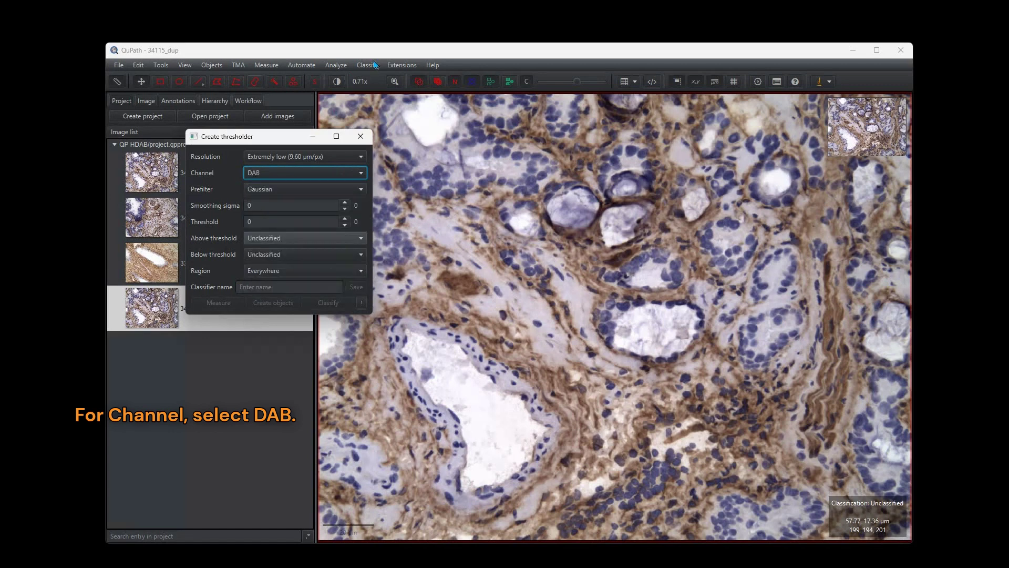
Display only the DAB channel through Brightness & contrast and arrange both dialogs clear of the image.
click(337, 81)
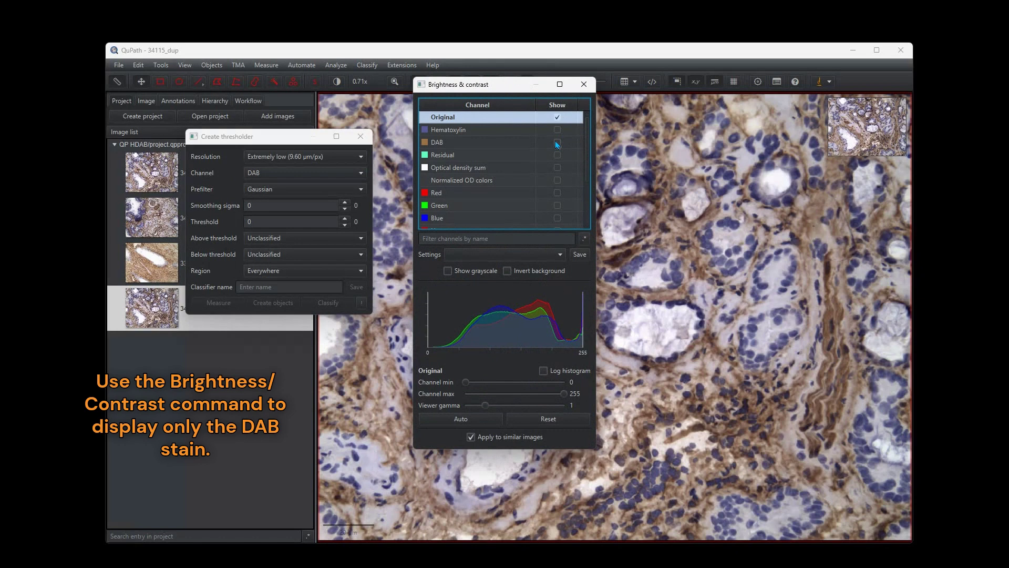
click(557, 142)
drag(473, 85, 127, 169)
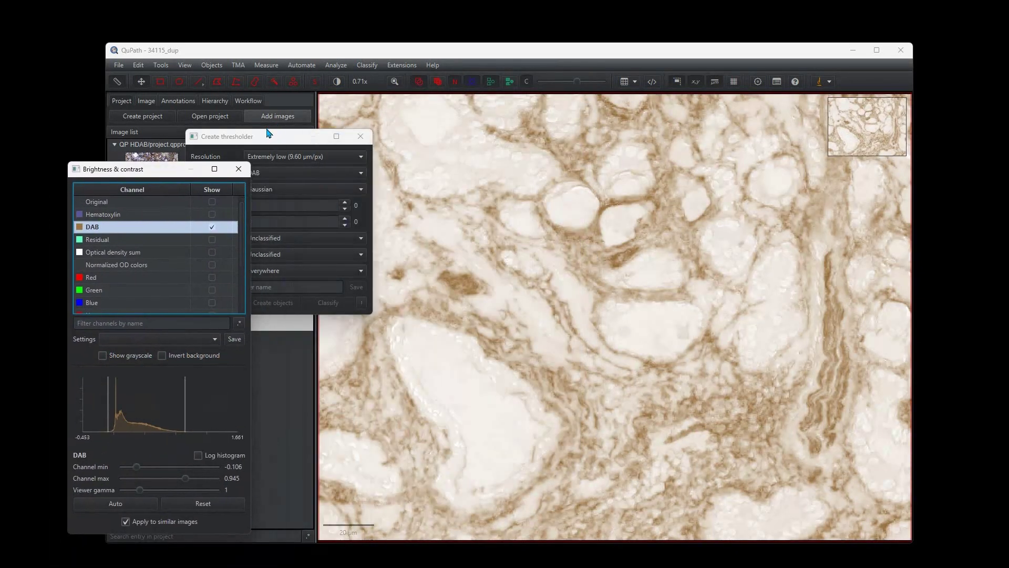
drag(267, 133, 261, 120)
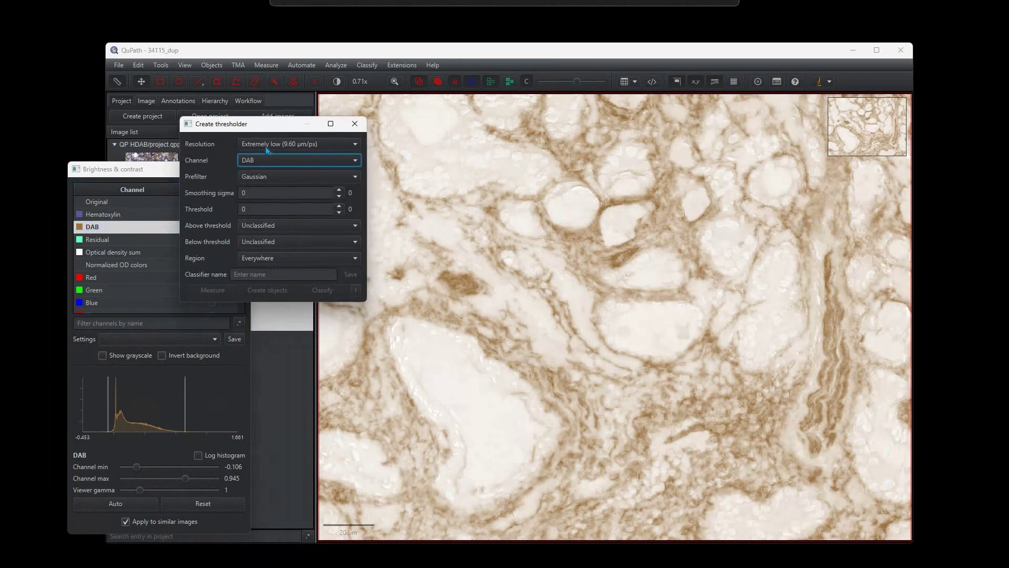
Set the thresholder's smoothing sigma to 0.5 and threshold to 0.25, and classify pixels above the threshold as Positive.
click(256, 193)
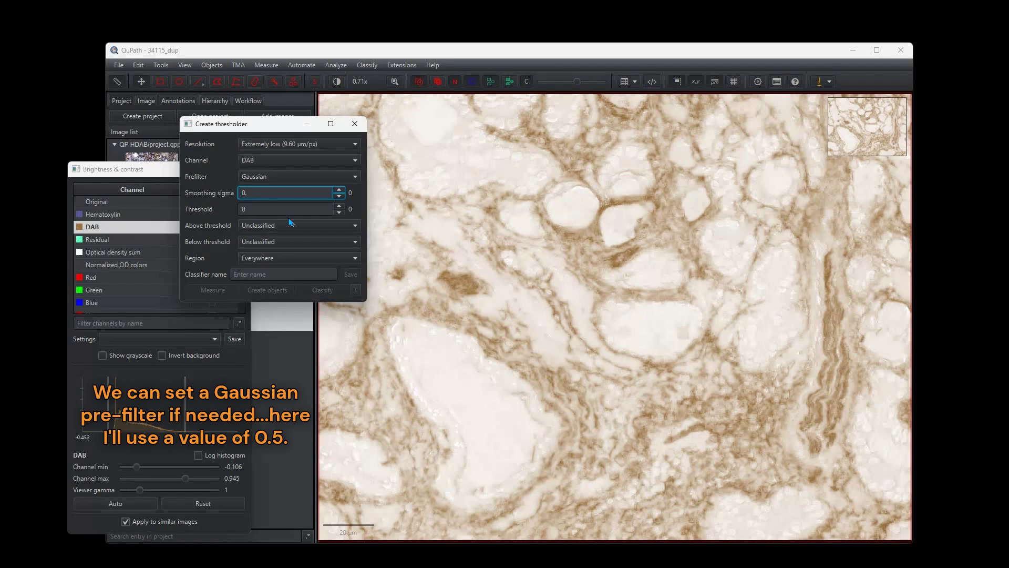
text(.5)
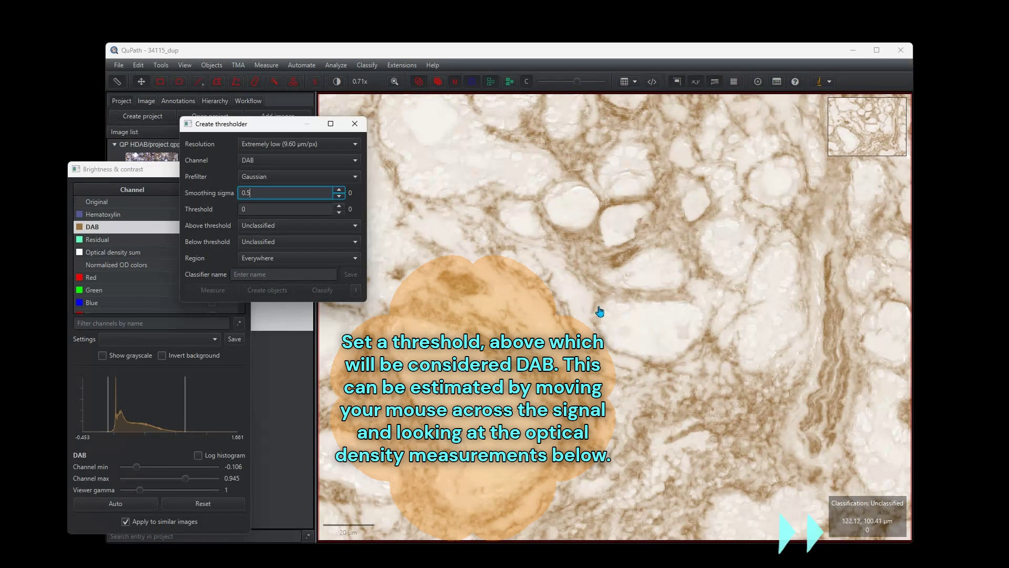
click(258, 210)
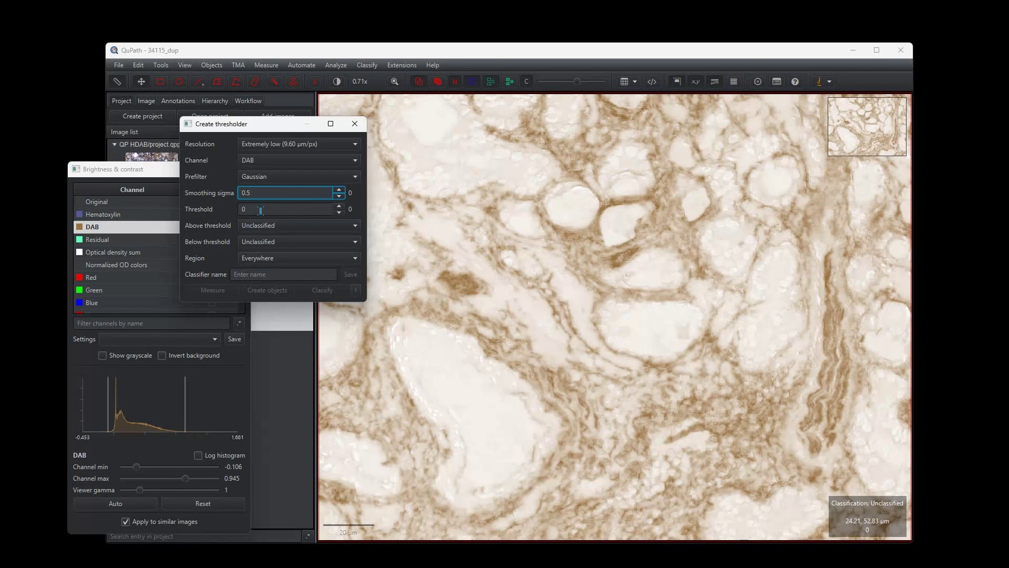
text(.25)
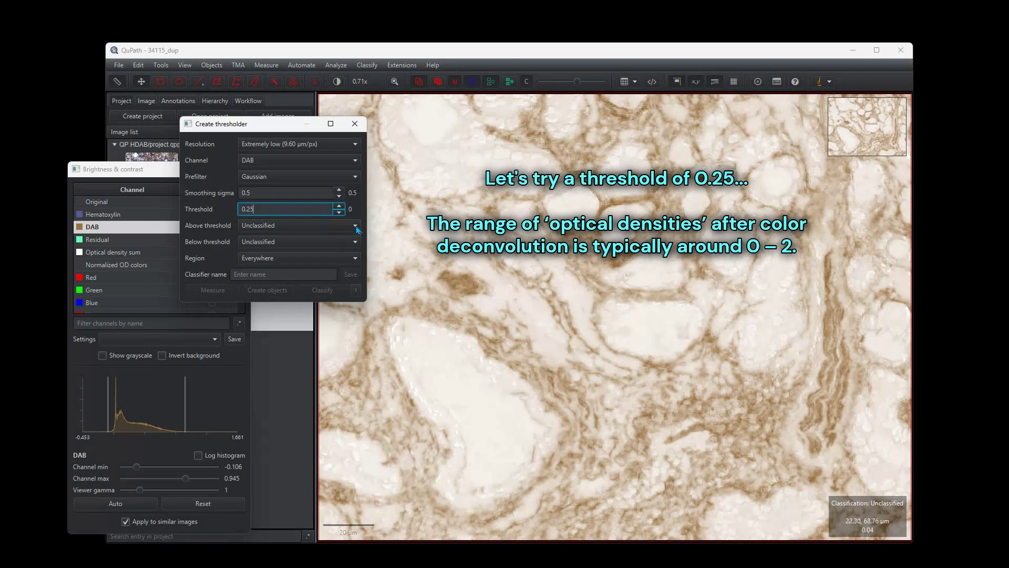
click(355, 226)
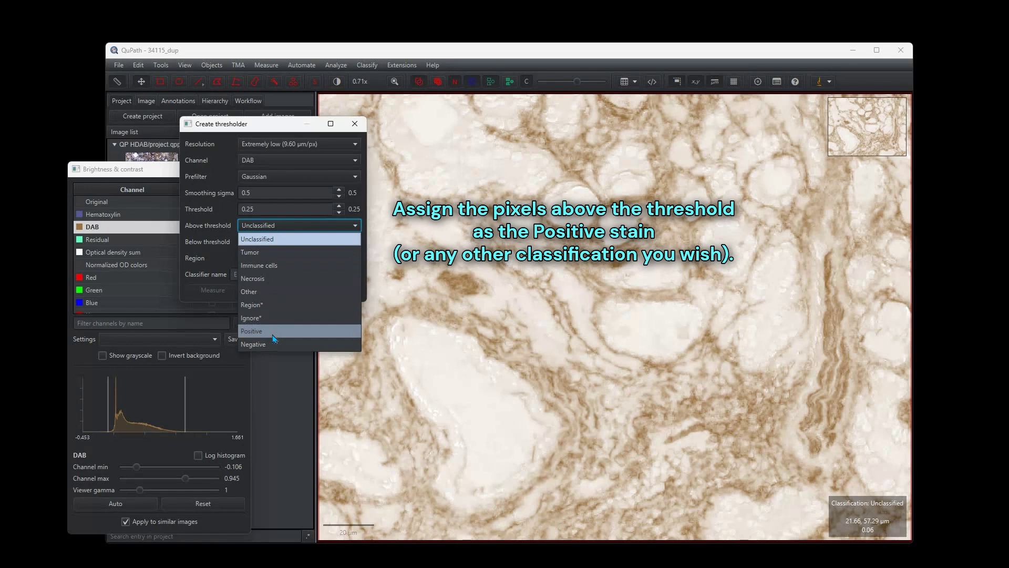
click(298, 332)
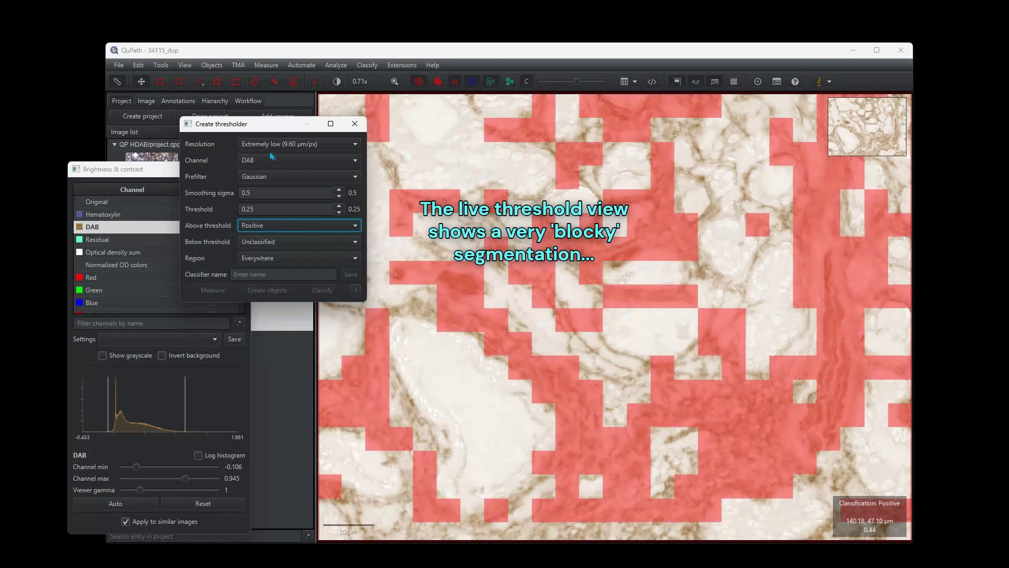
Try the thresholder at Low (2.40 µm/px) and Very high (0.30 µm/px) resolution.
click(355, 145)
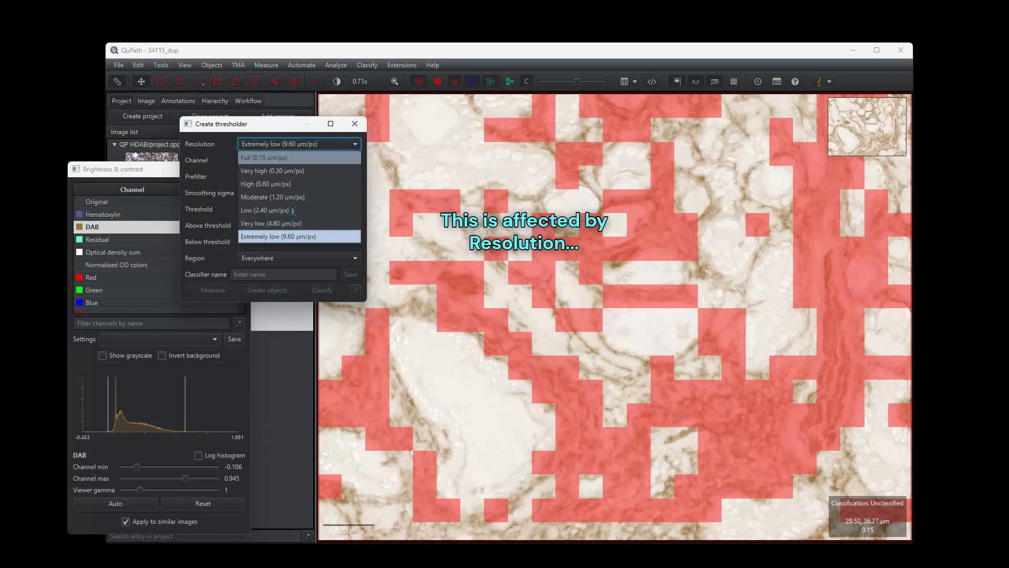
click(271, 210)
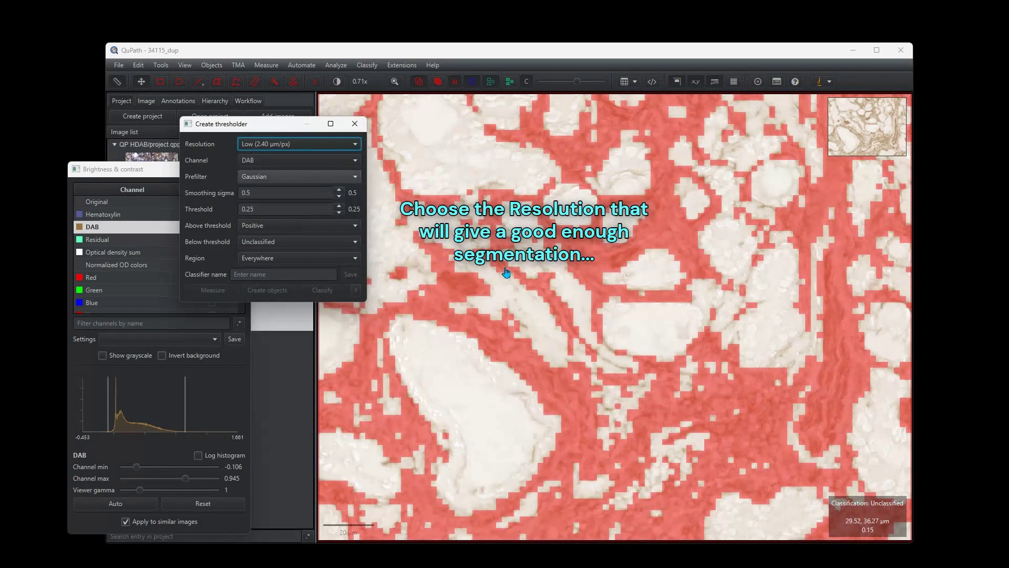
click(356, 145)
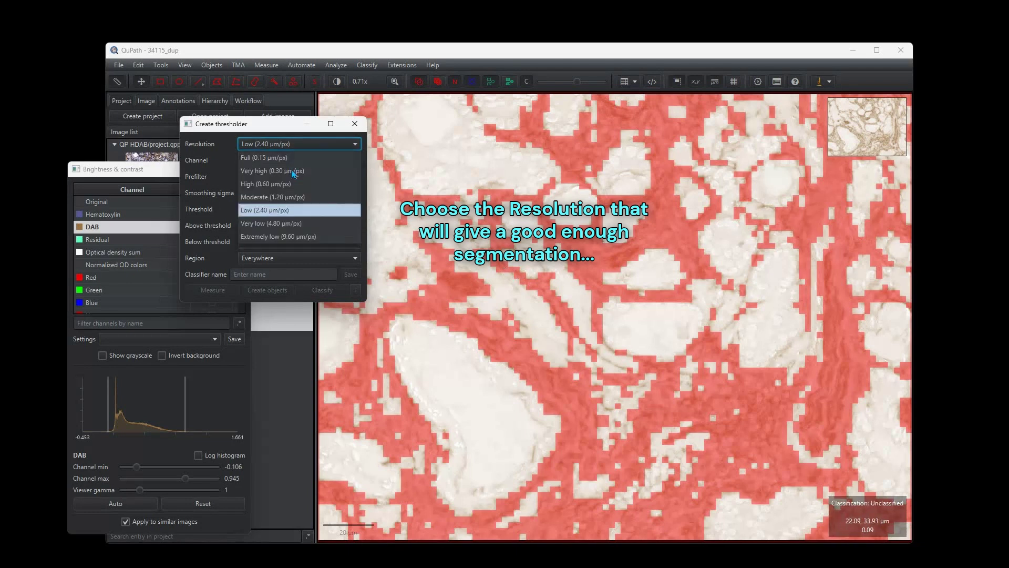
click(294, 171)
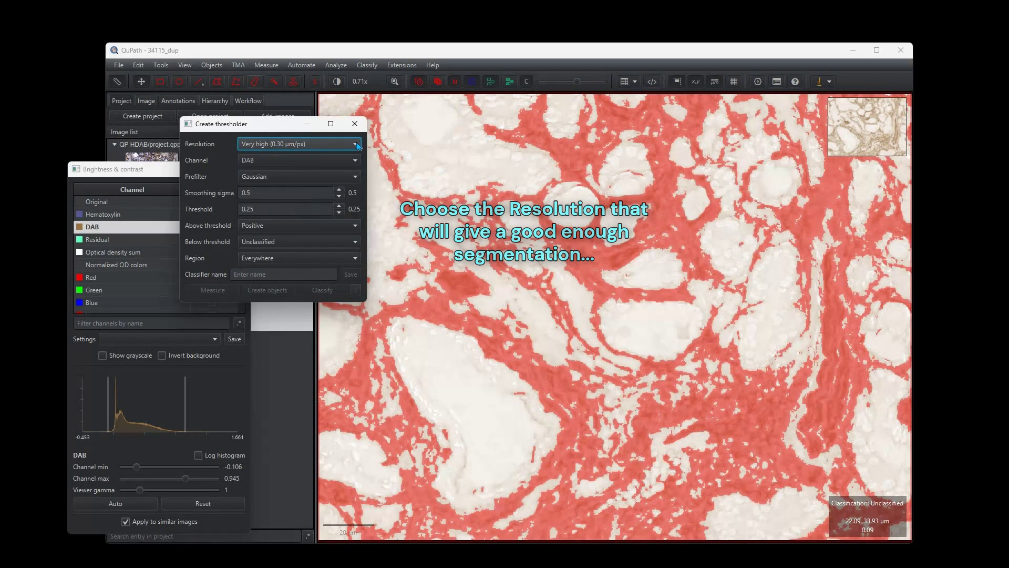
Set the thresholder resolution to Full (0.15 µm/px) and toggle the classification overlay off and back on.
click(297, 144)
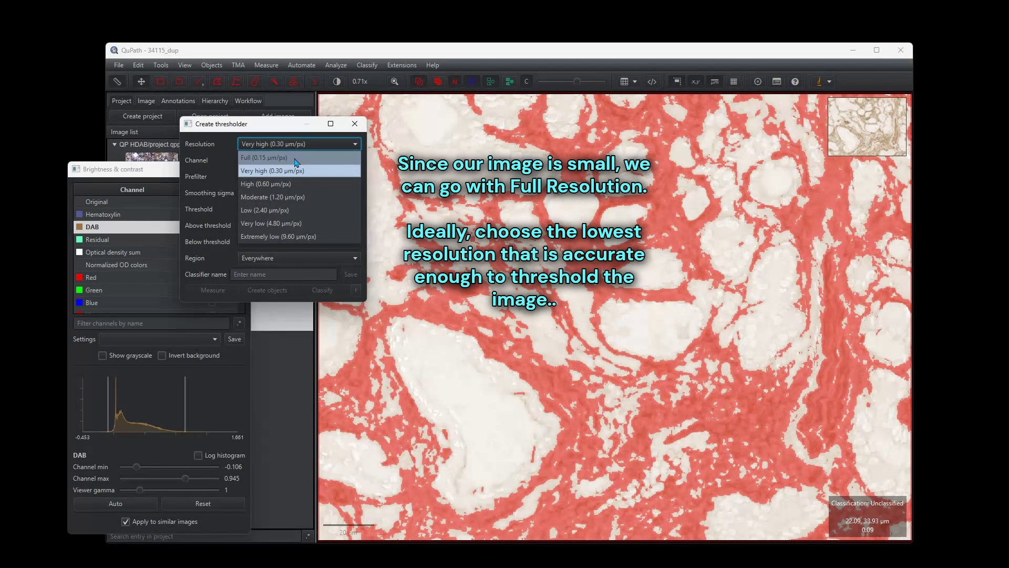
click(268, 158)
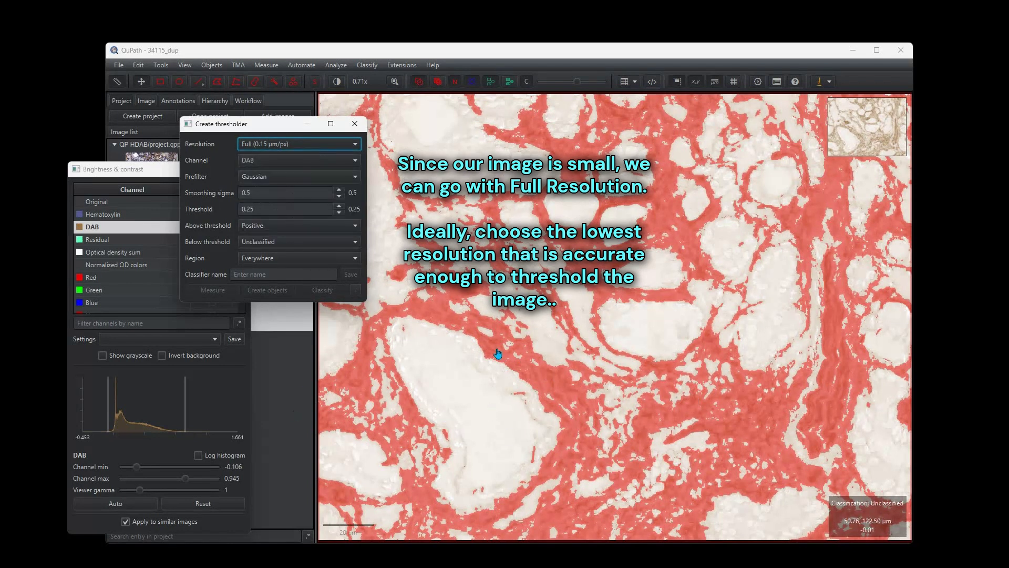
click(527, 82)
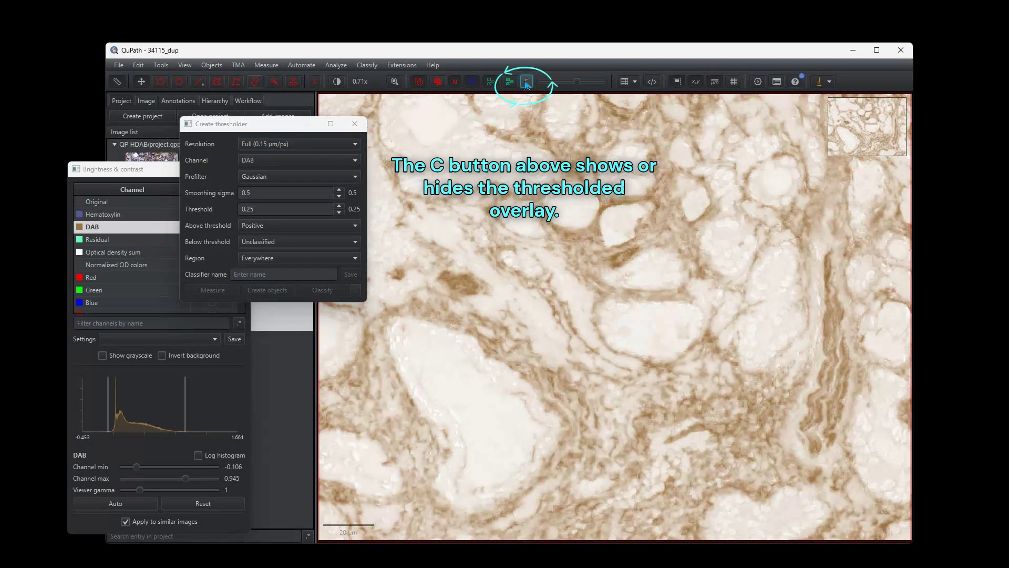
click(526, 82)
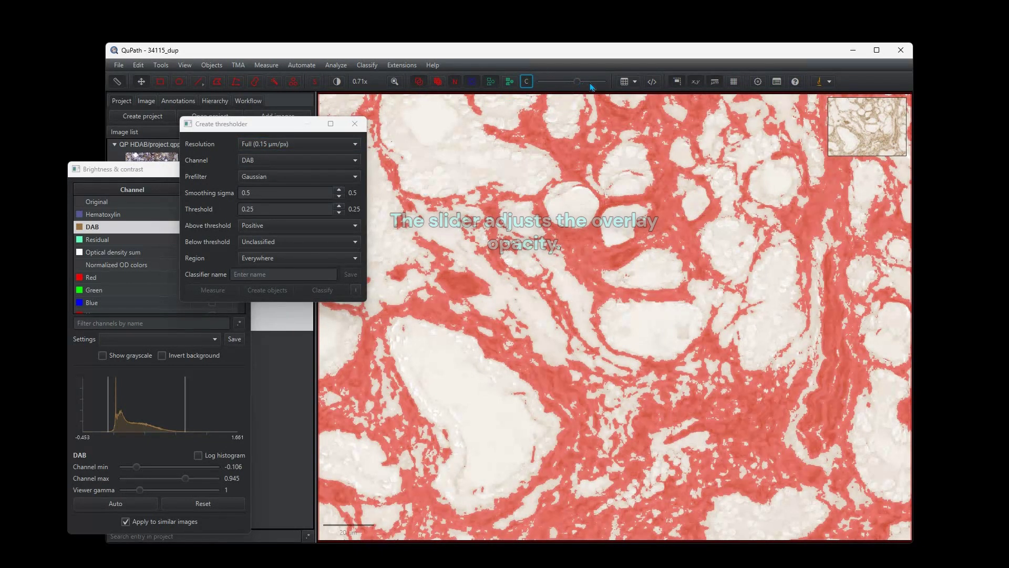
Adjust the classification overlay's opacity and classify pixels below the threshold as Negative.
drag(611, 89, 583, 83)
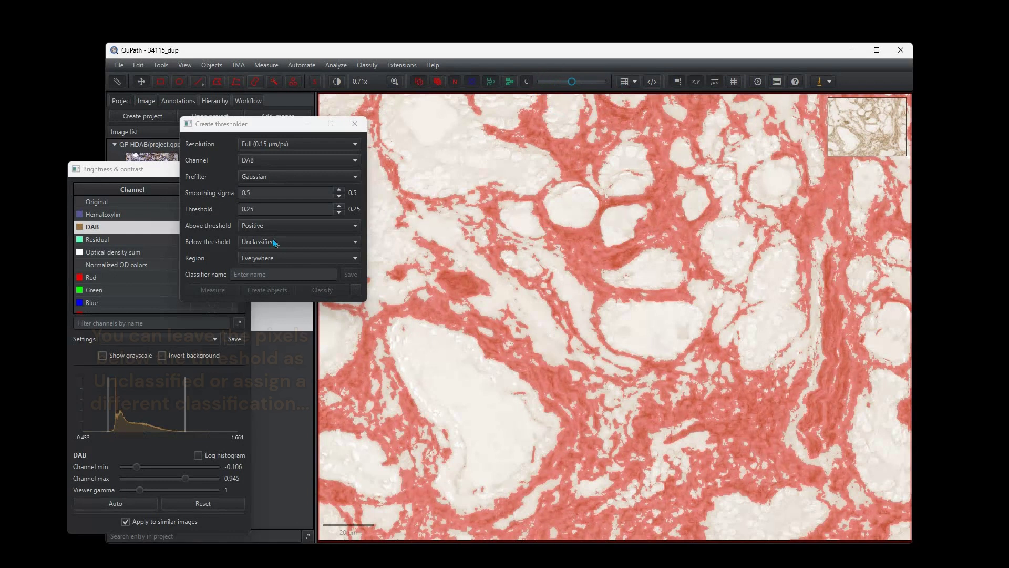
click(356, 243)
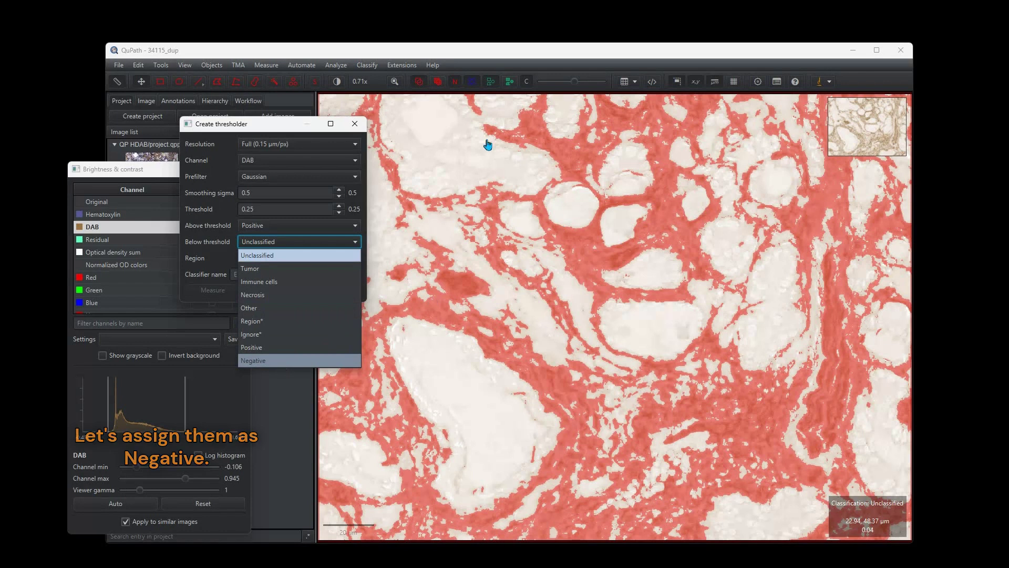
key(Return)
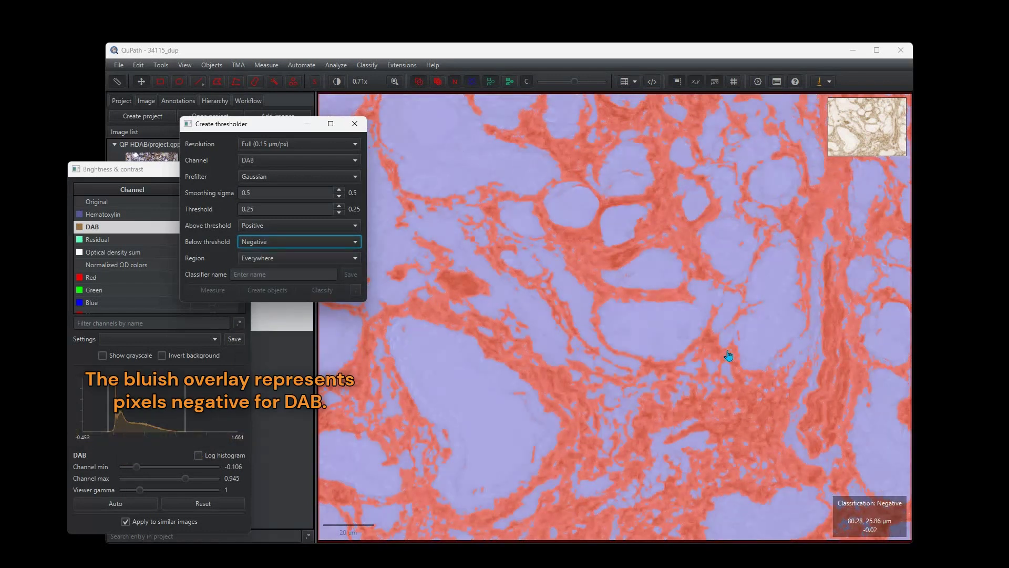
Display the original image instead of the DAB channel and close the Brightness & contrast dialog.
click(163, 169)
key(Up)
key(Up)
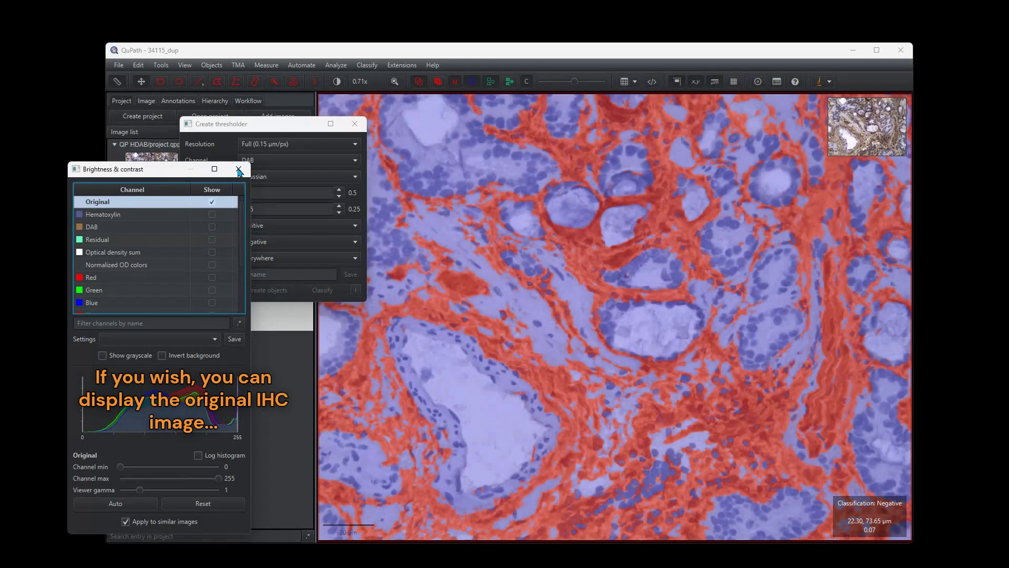
click(249, 124)
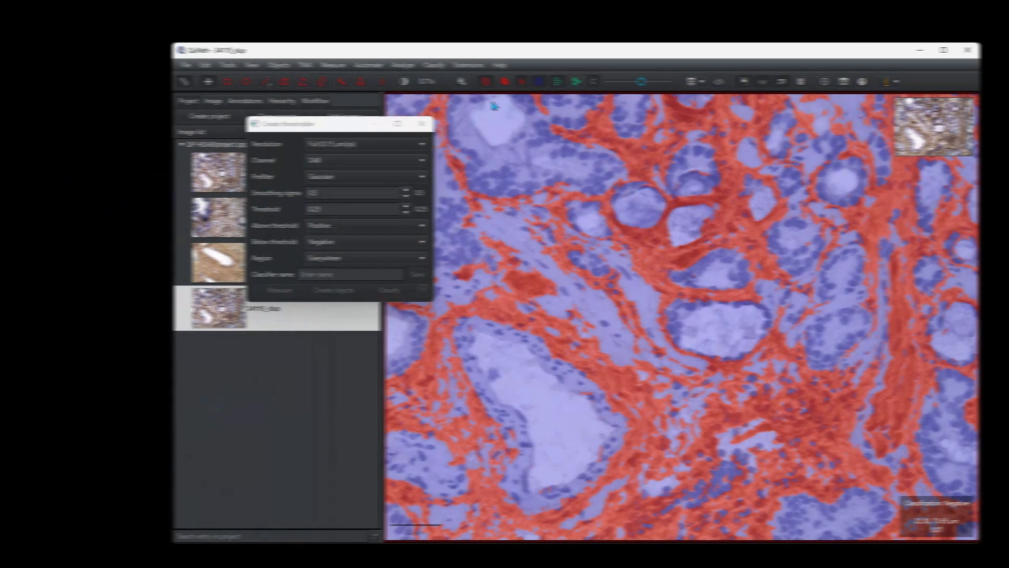
Save the classifier as CD90 and measure the full image with it under the measurement name CD90.
text(CD90)
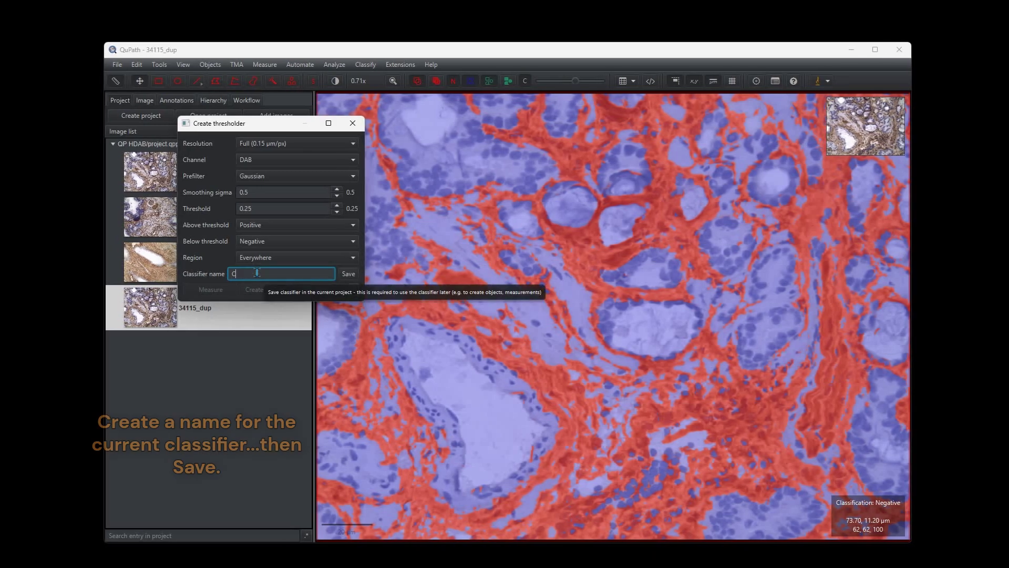
click(349, 277)
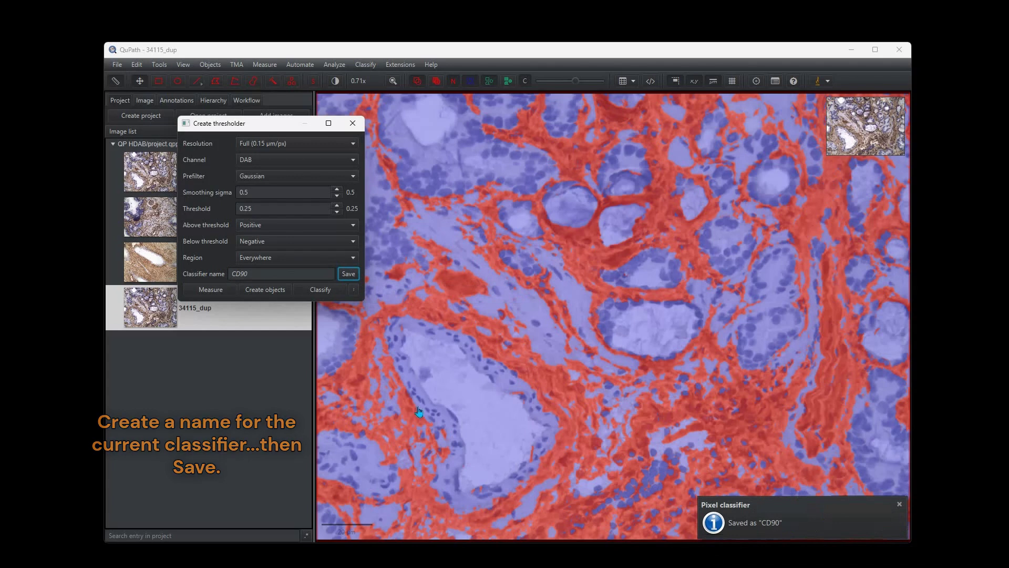
click(205, 291)
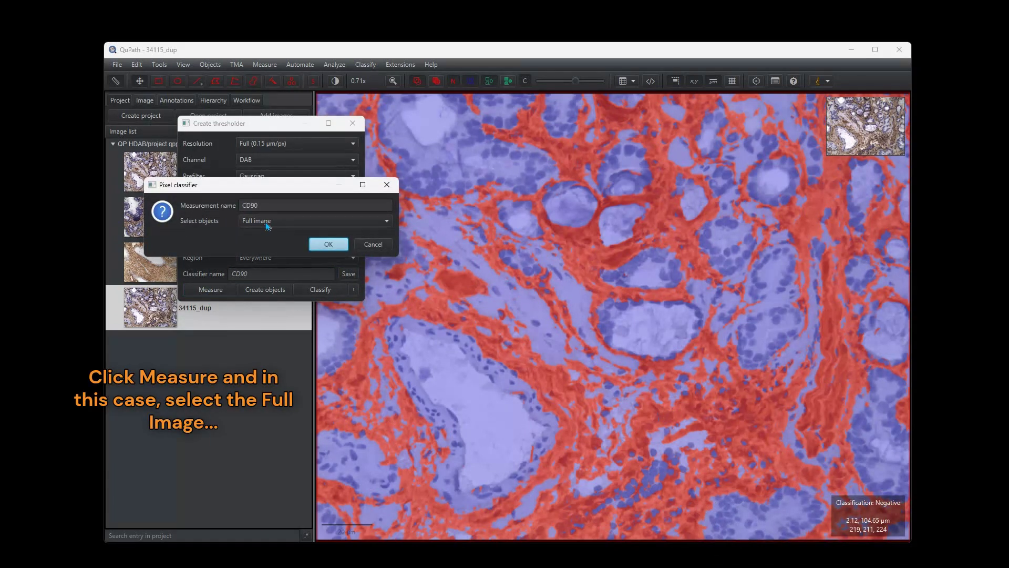
click(329, 244)
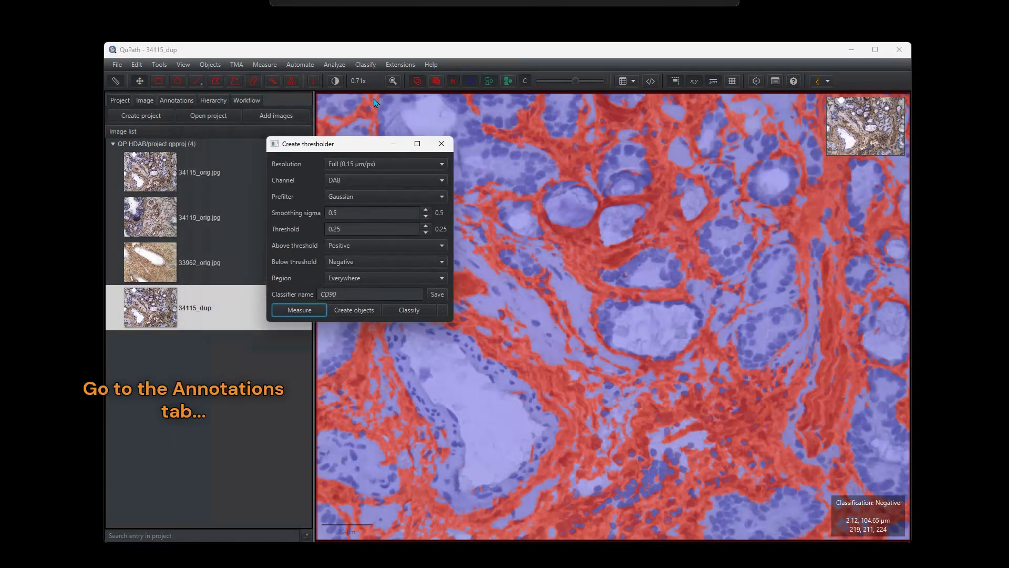
Show the annotations list and create Annotation objects from the CD90 classifier with the full image as parent.
click(169, 101)
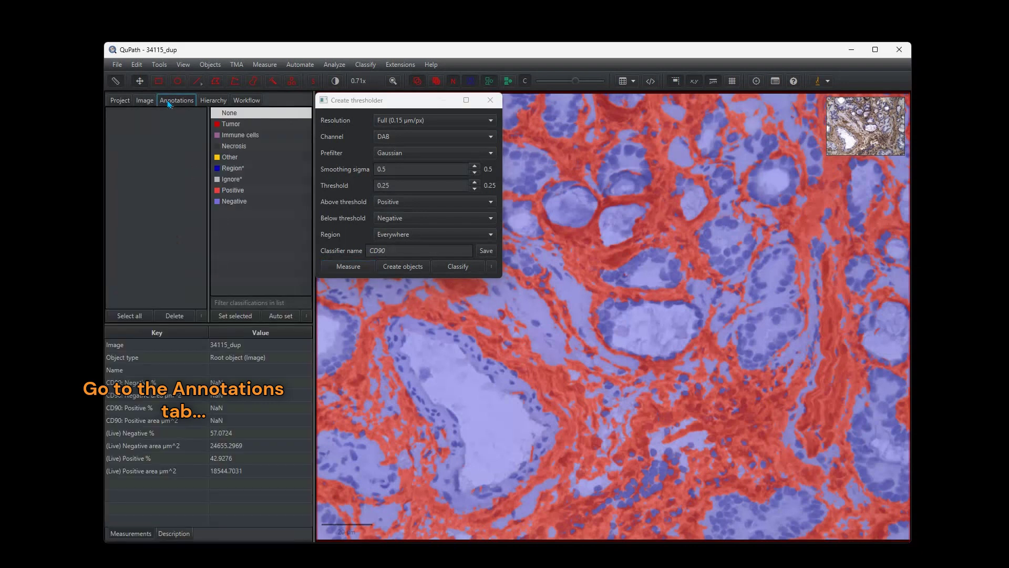
click(410, 269)
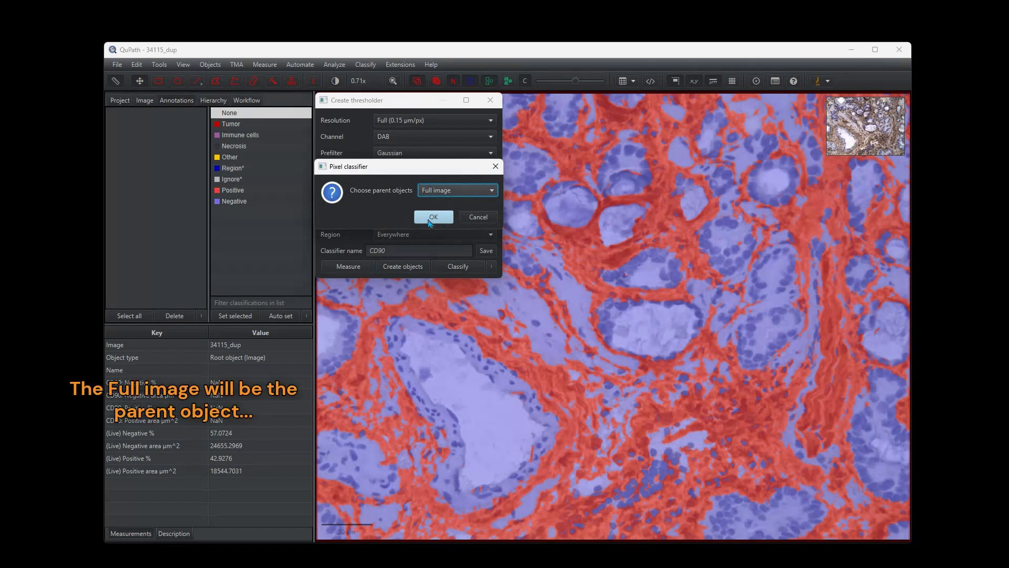
click(430, 220)
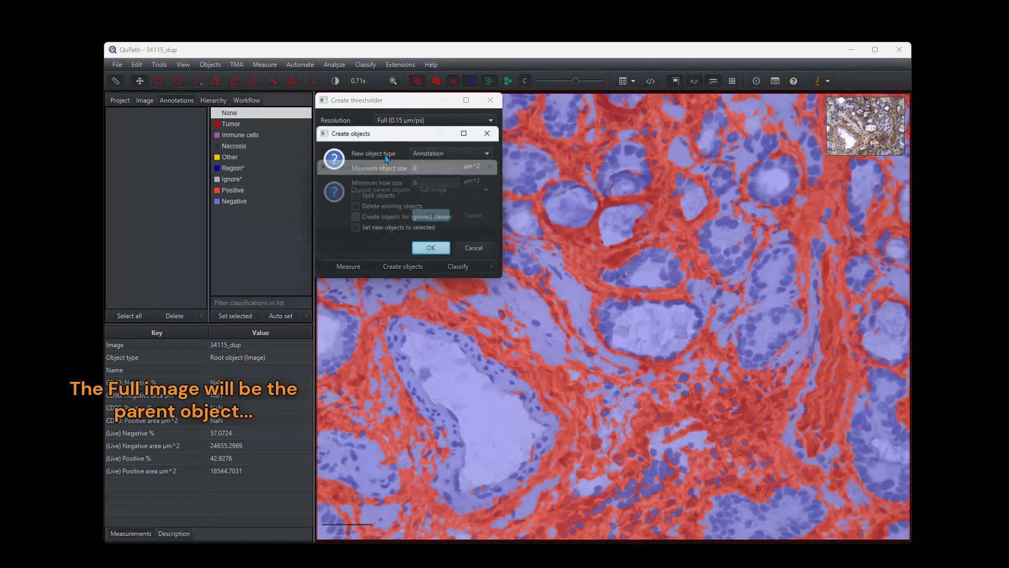
click(493, 154)
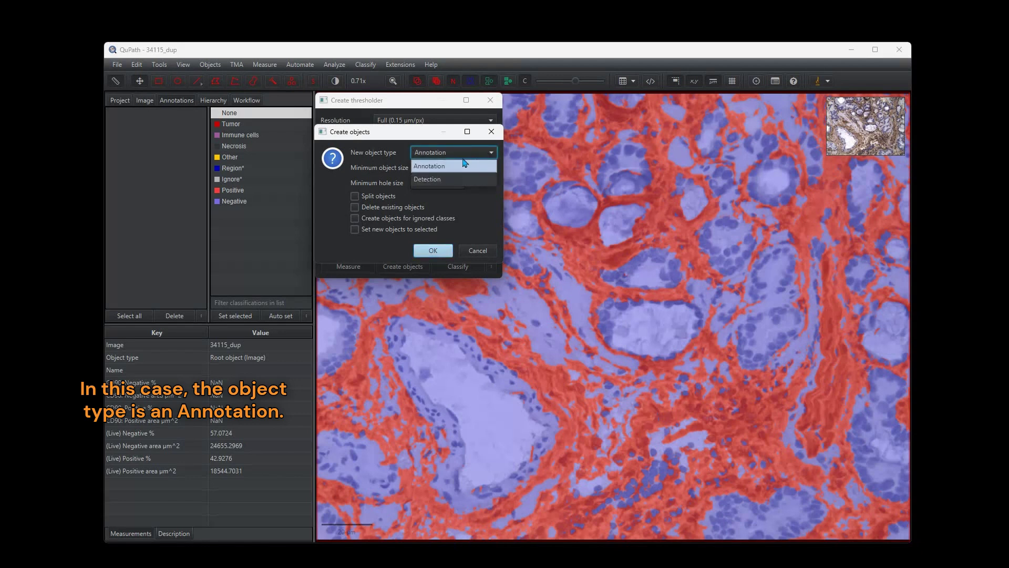
click(443, 166)
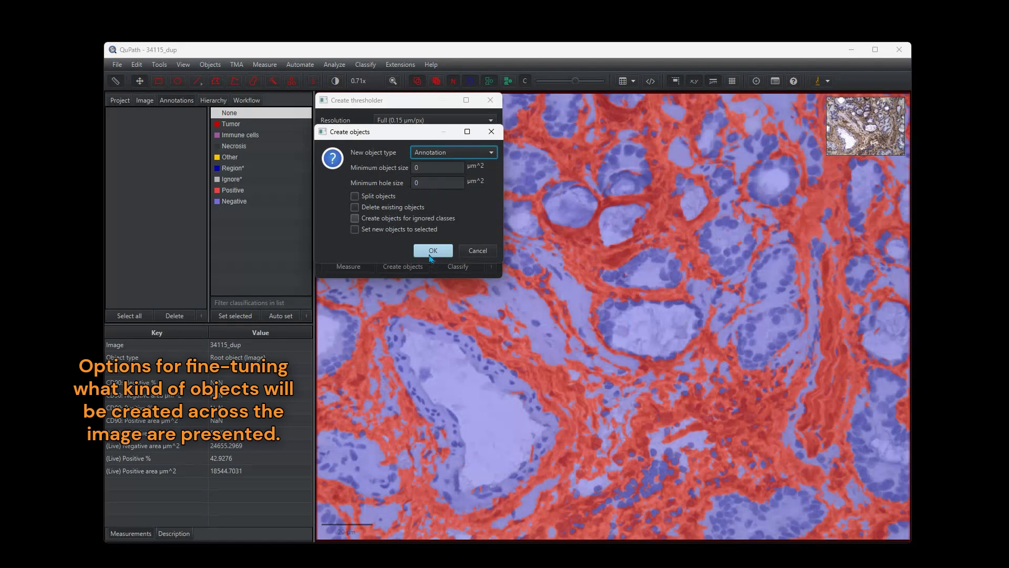
click(430, 251)
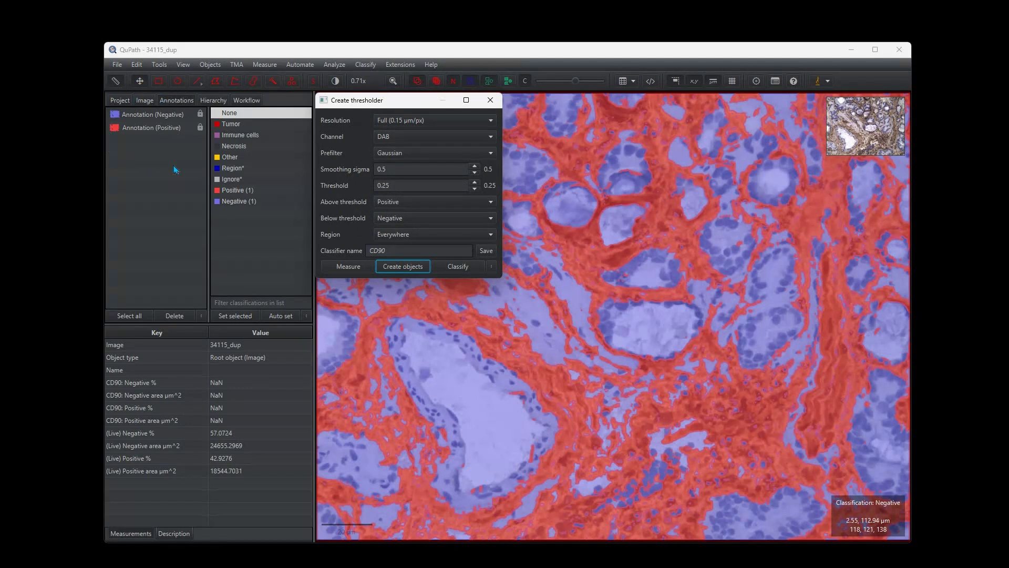
Close the thresholder, fill the annotations and increase the overlay opacity to highlight the thresholded regions.
click(492, 103)
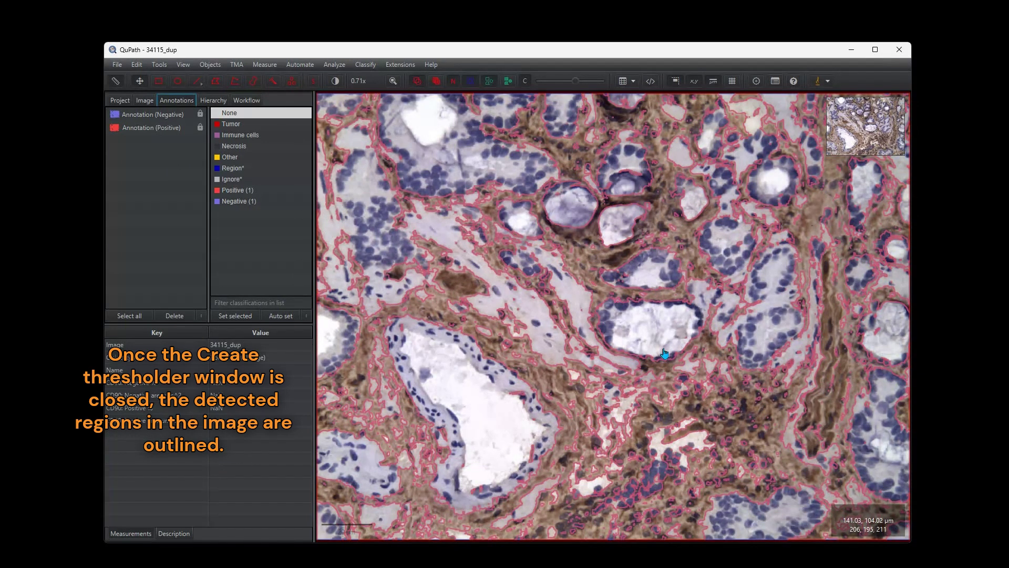
click(436, 82)
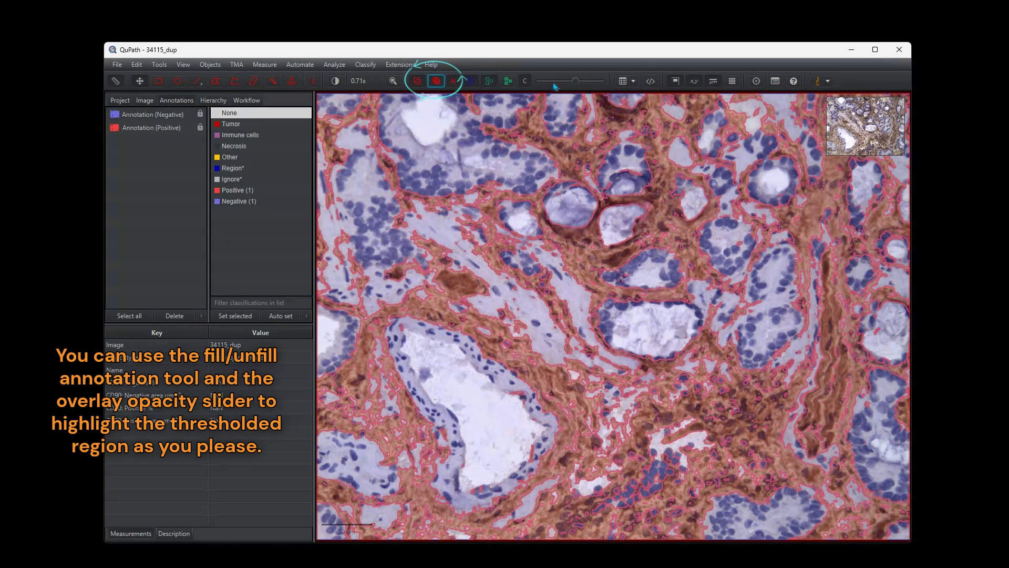
drag(555, 84, 593, 82)
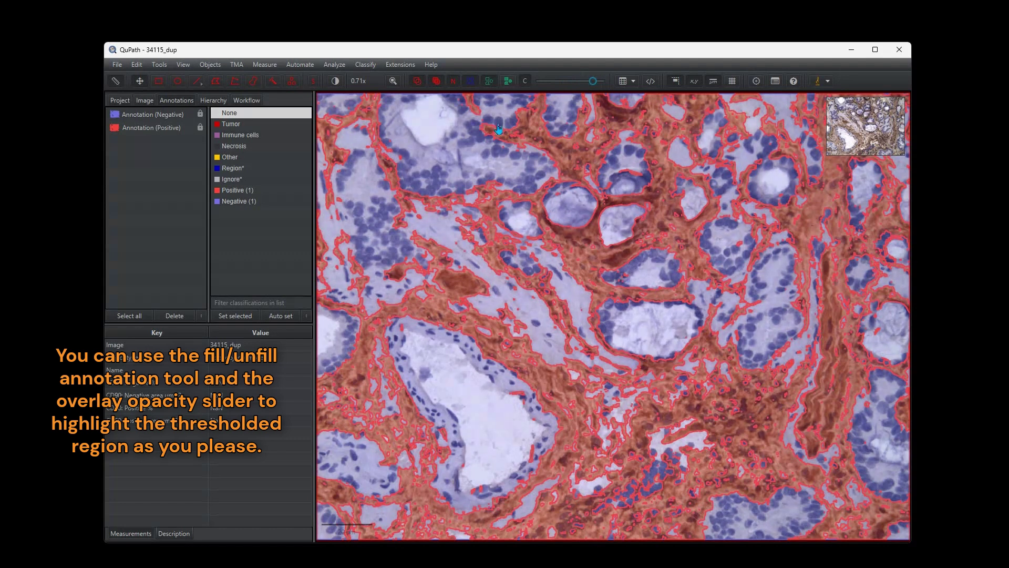
Examine the area measurements of the Negative and Positive annotations, including the annotation measurements table, and close the table.
click(153, 115)
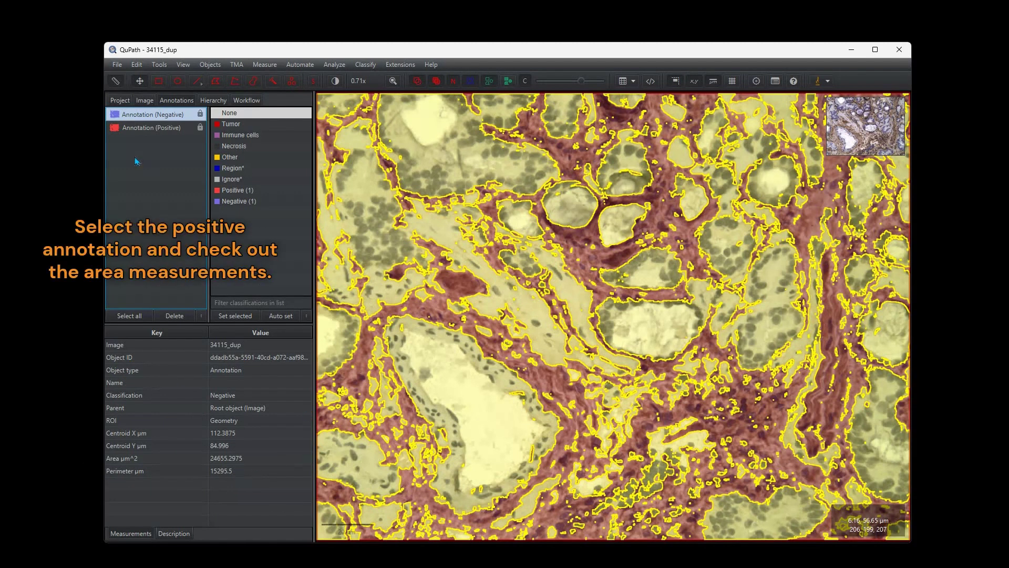
click(145, 129)
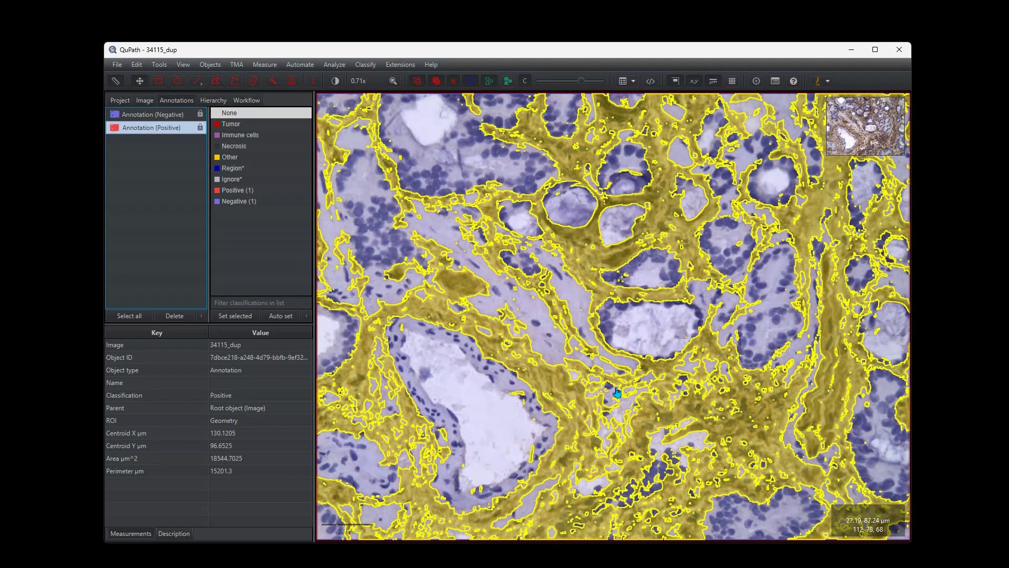
click(265, 64)
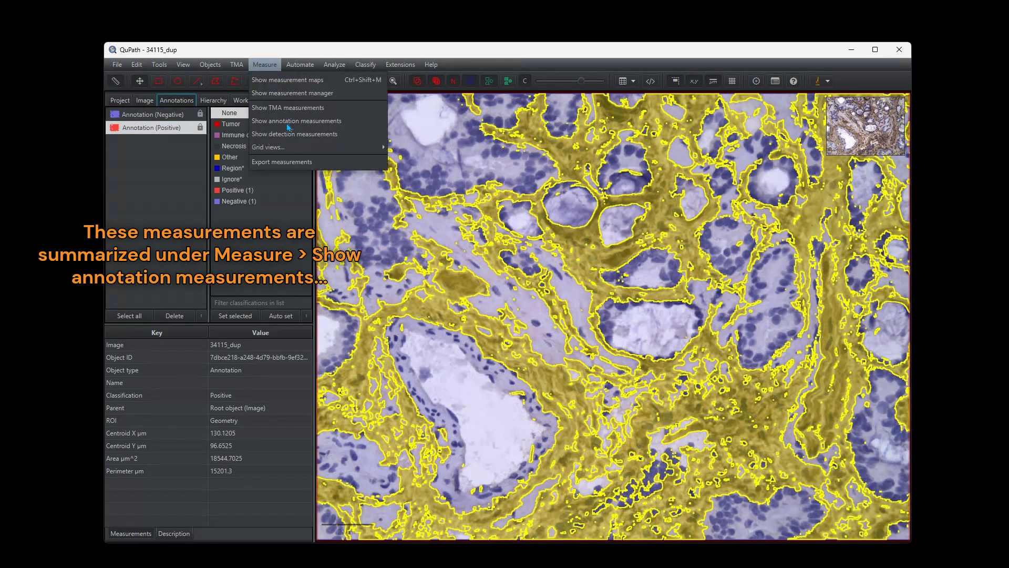
click(295, 121)
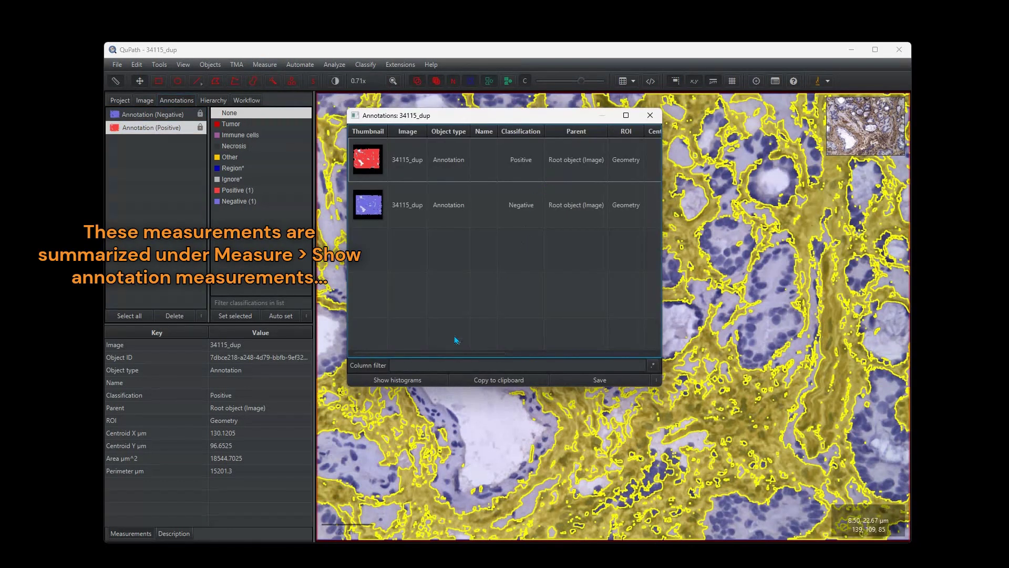
drag(471, 361, 605, 362)
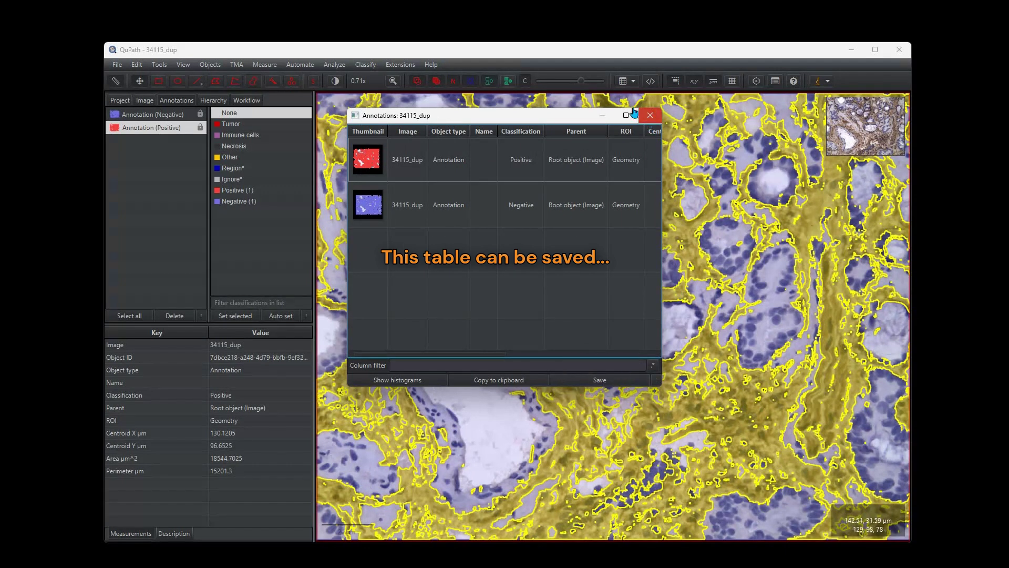
click(651, 118)
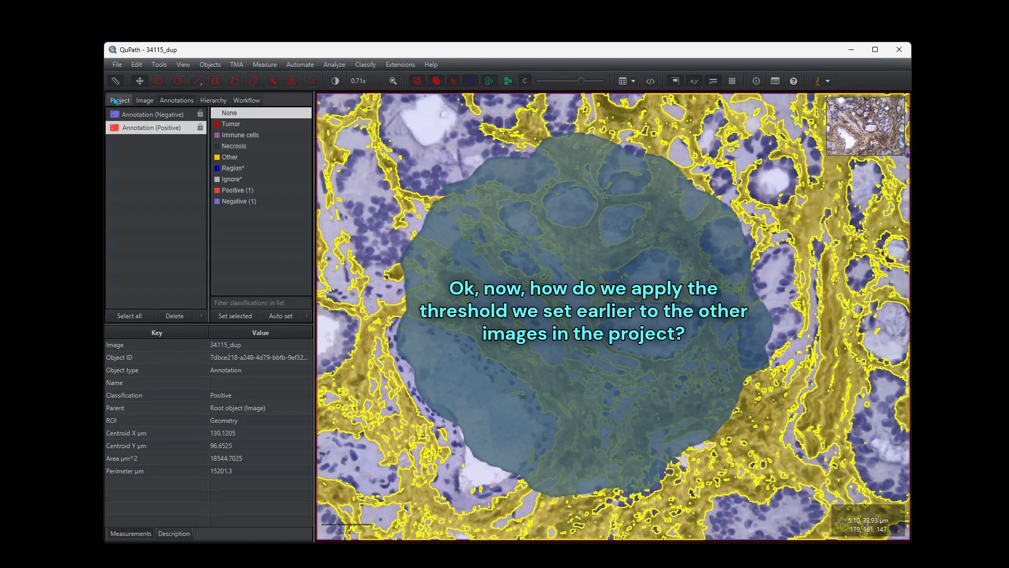
Duplicate 34119_orig.jpg with its data files as 34119_dup, saving the changes to 34115_dup.
click(116, 101)
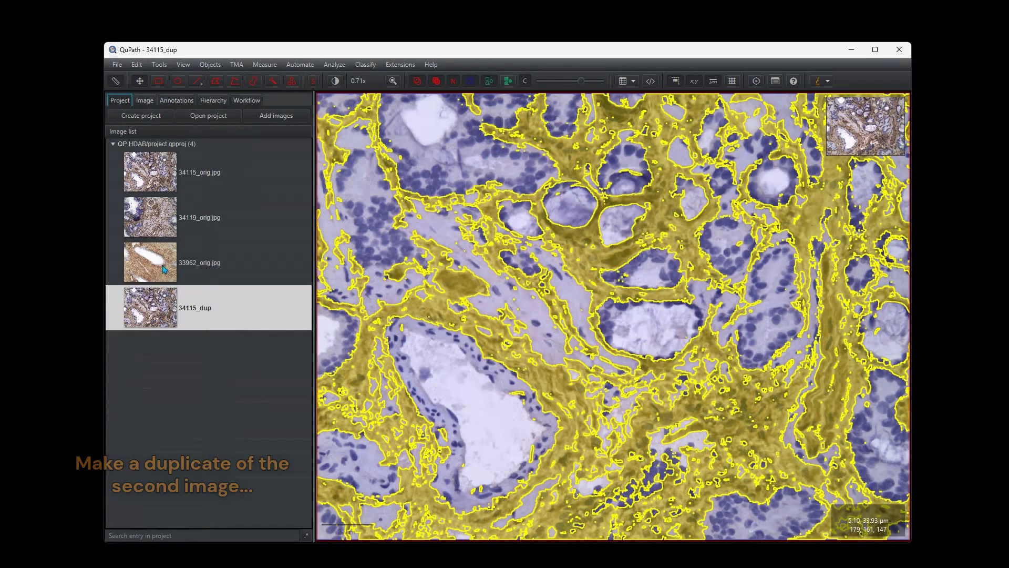
right_click(145, 213)
click(170, 254)
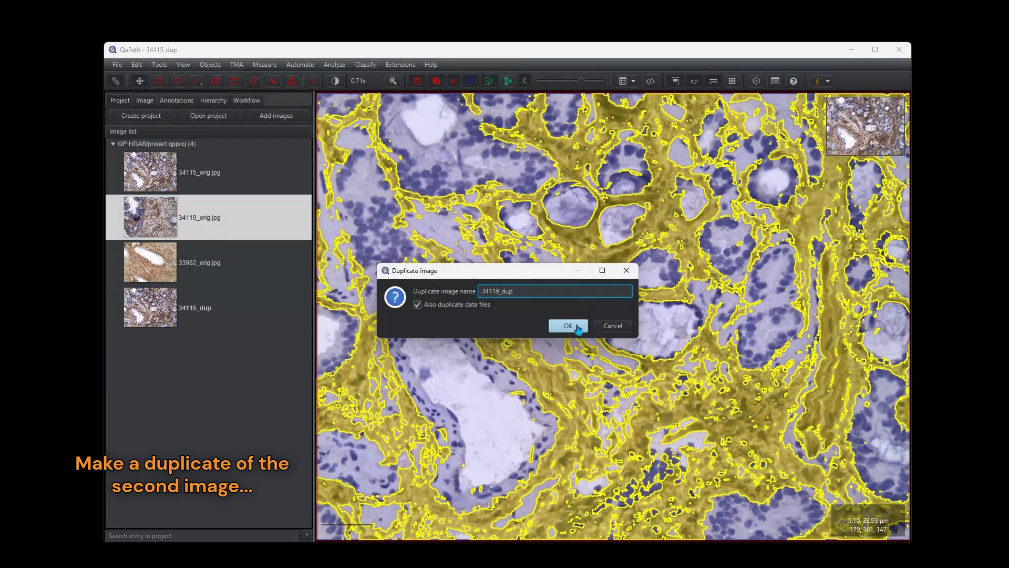
click(568, 326)
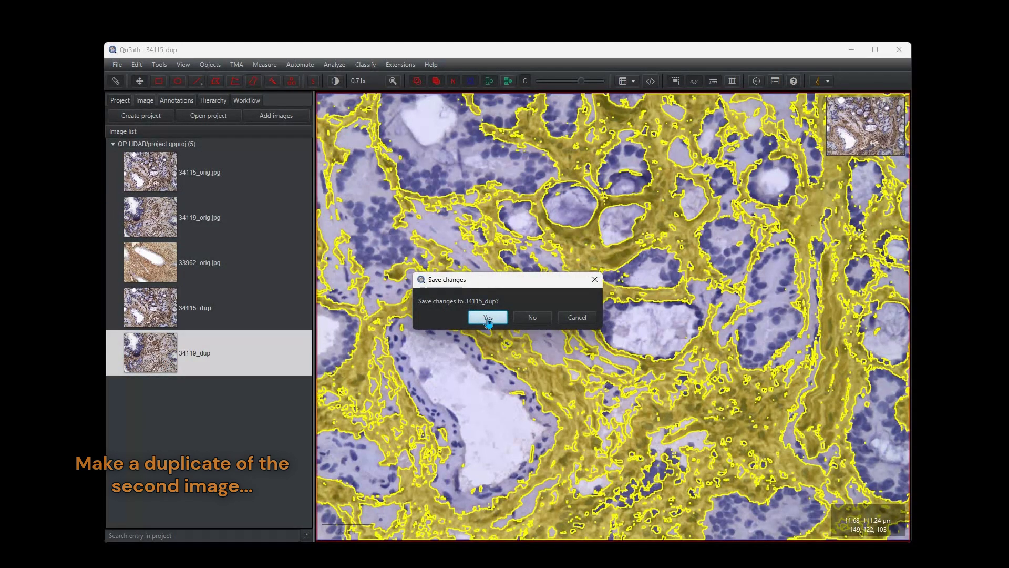
click(488, 318)
Load the saved CD90 pixel classifier onto 34119_dup.
click(366, 64)
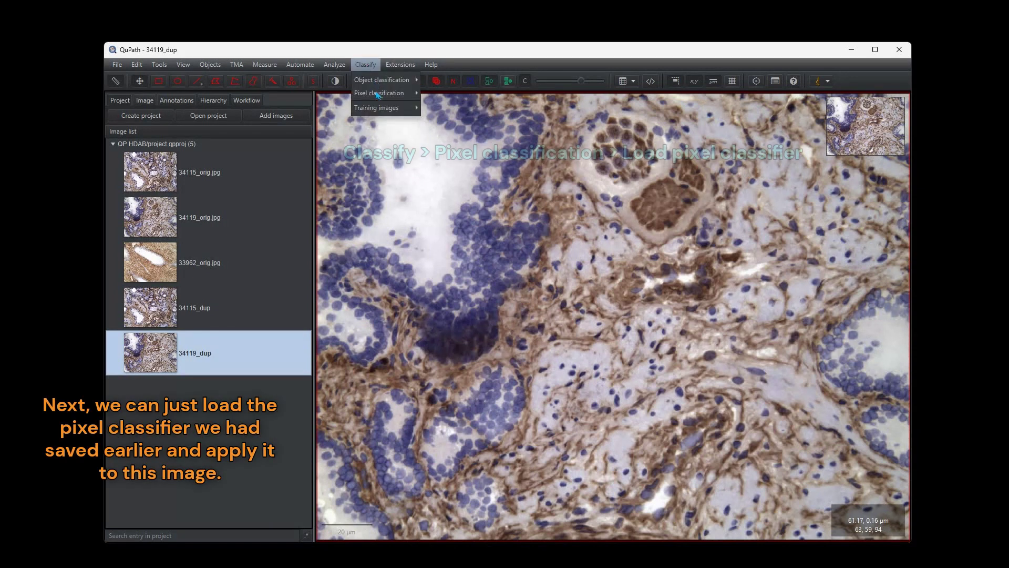
mouse_move(378, 95)
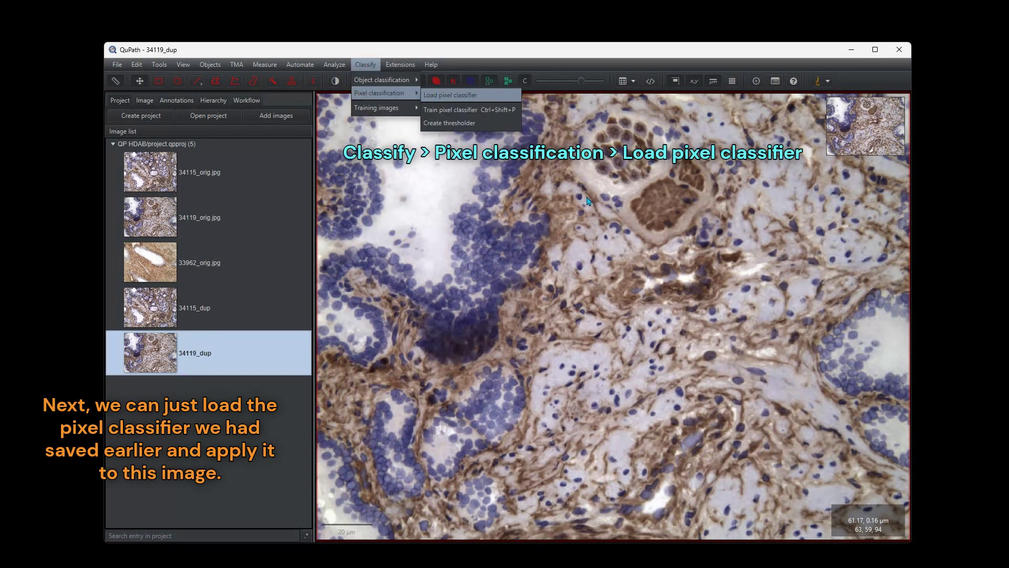
key(Return)
click(521, 203)
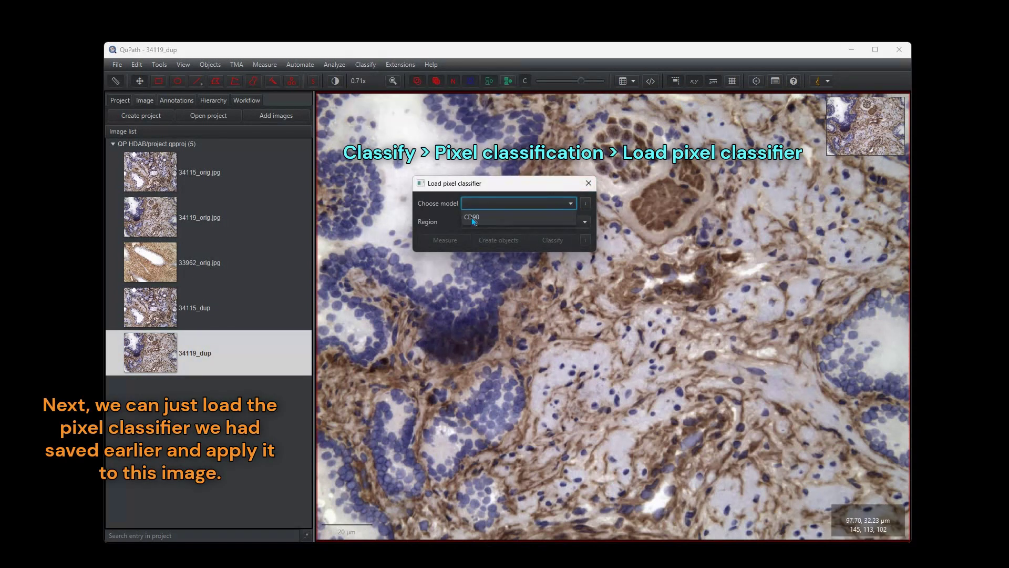
click(521, 217)
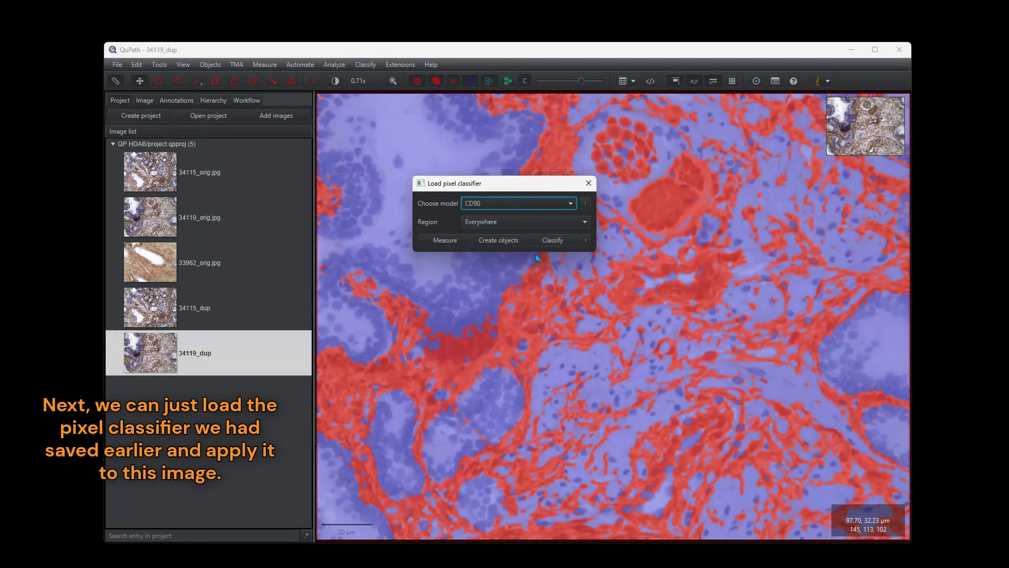
Measure the full 34119_dup image as CD90, create Annotation objects from the classifier, and close the classifier dialog.
click(445, 242)
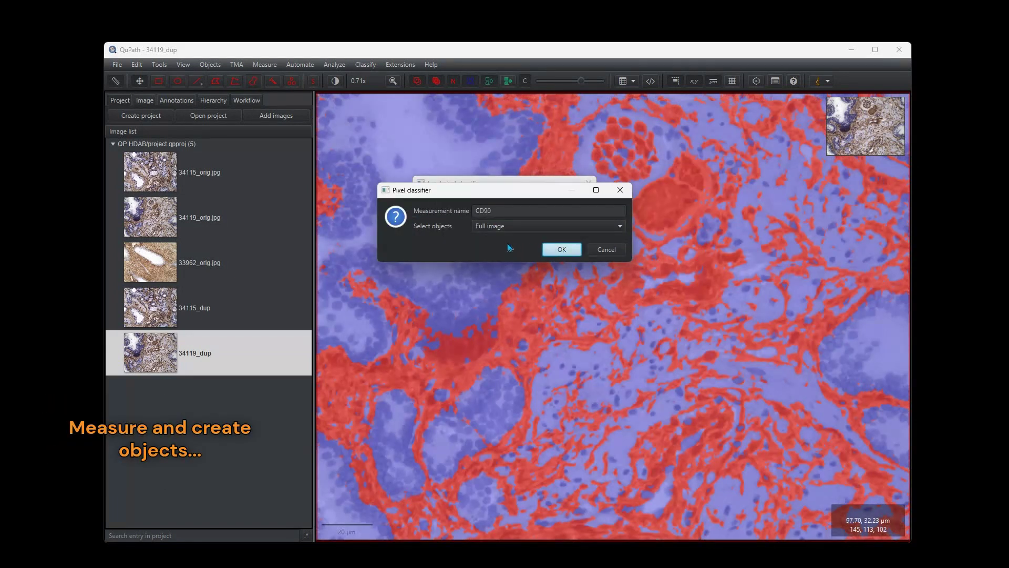
key(Return)
click(509, 241)
click(525, 243)
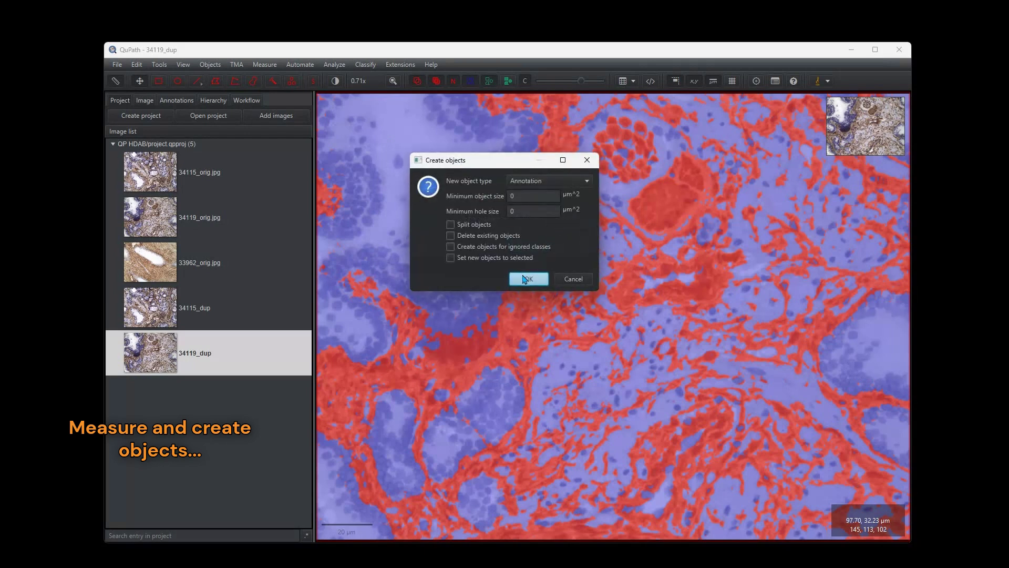
click(527, 279)
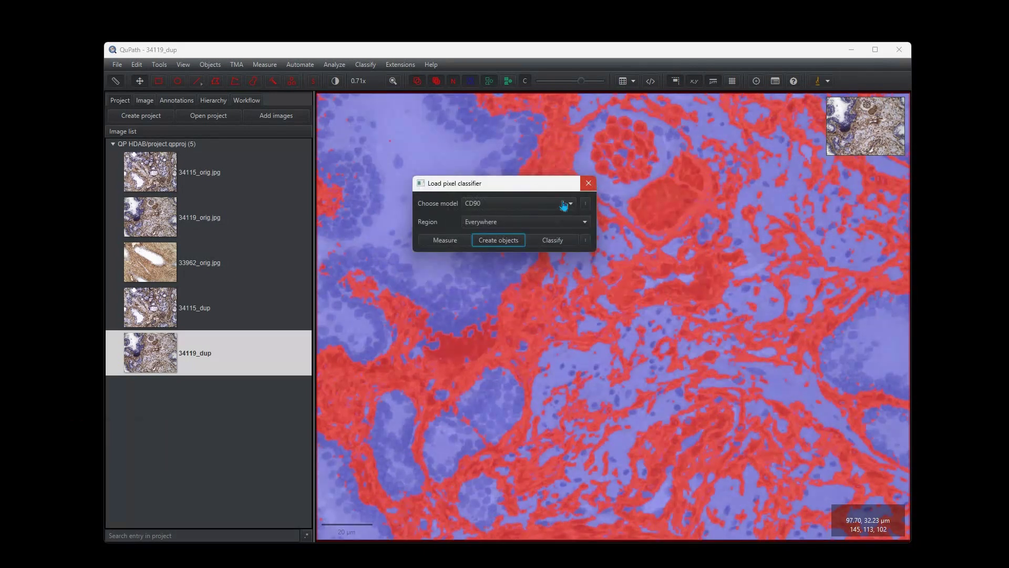
click(588, 183)
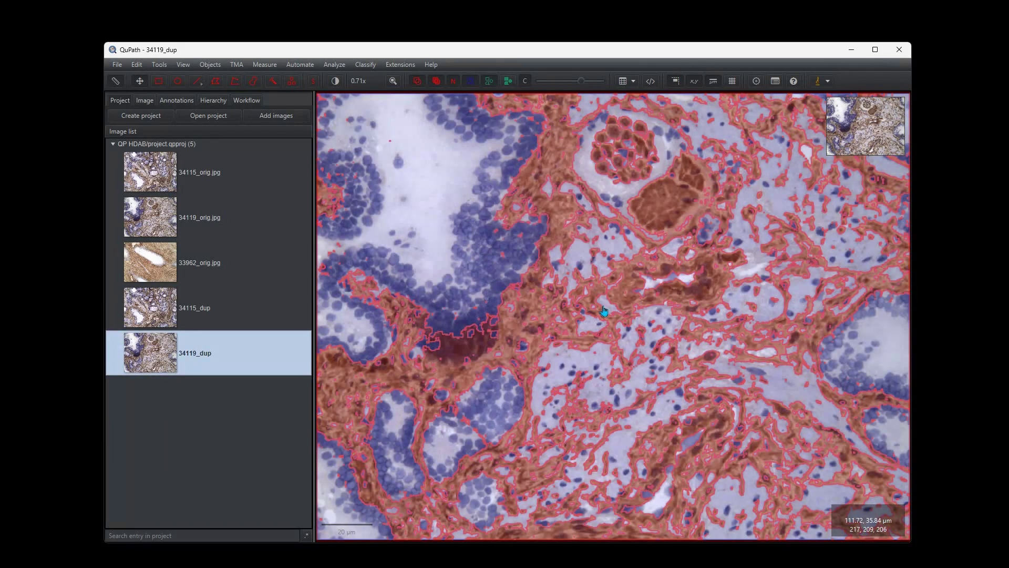
Examine the area measurements of the Negative and Positive annotations on 34119_dup.
click(169, 101)
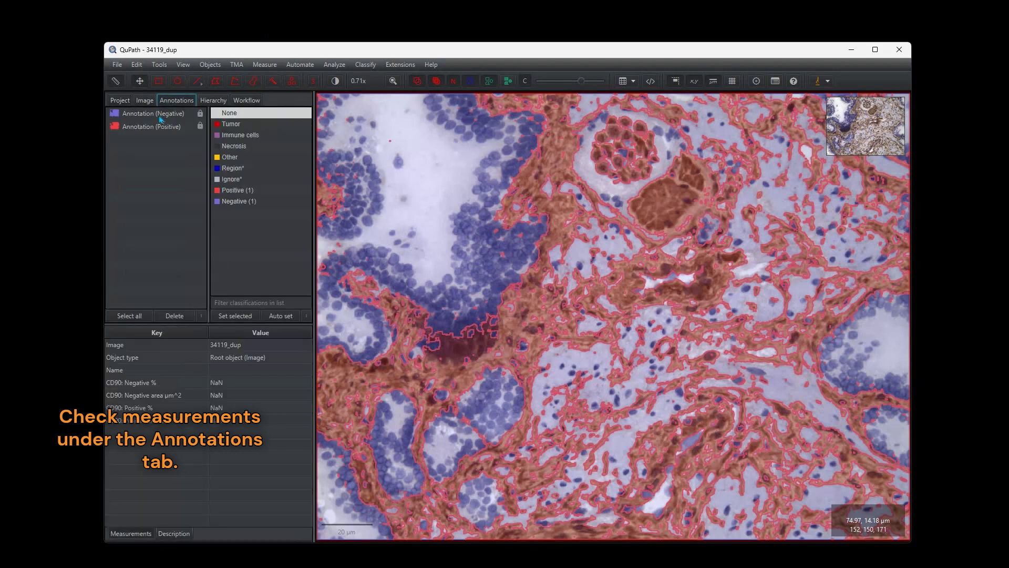
click(161, 114)
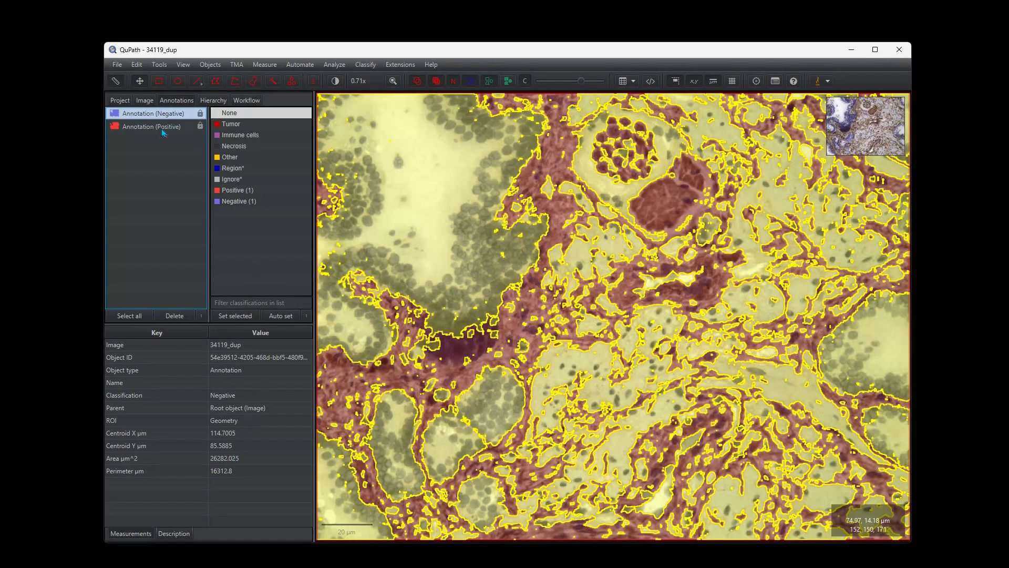
click(337, 424)
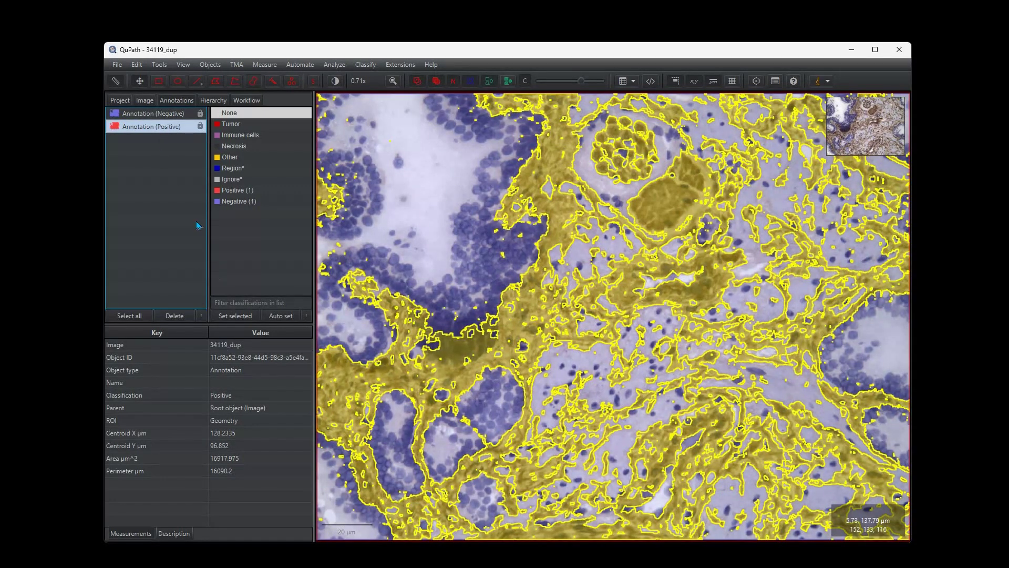
Duplicate 33962_orig.jpg with its data files as 33962_dup and open the duplicate, saving the changes to 34119_dup.
click(124, 101)
click(162, 266)
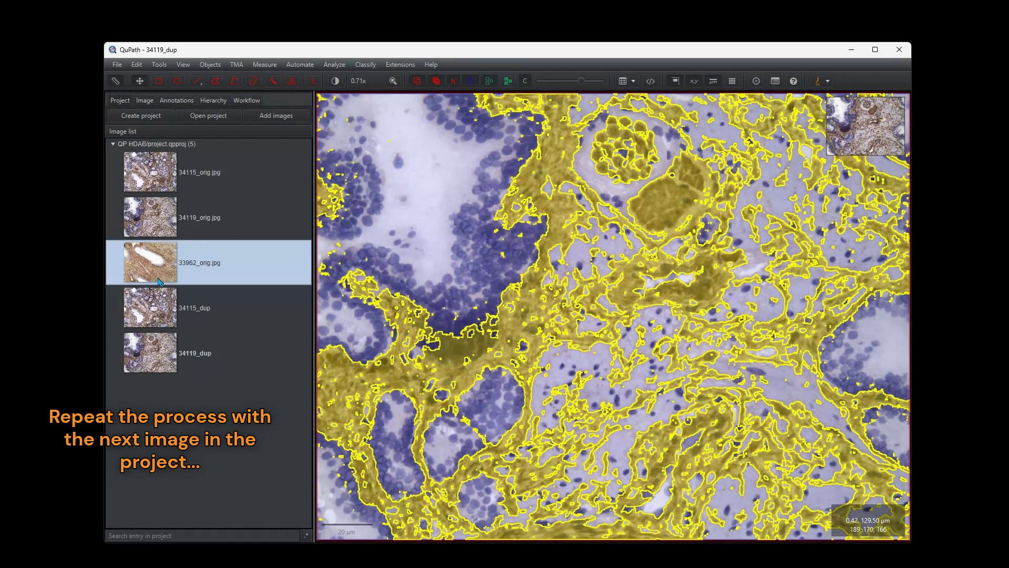
right_click(162, 270)
click(199, 303)
drag(502, 292, 563, 289)
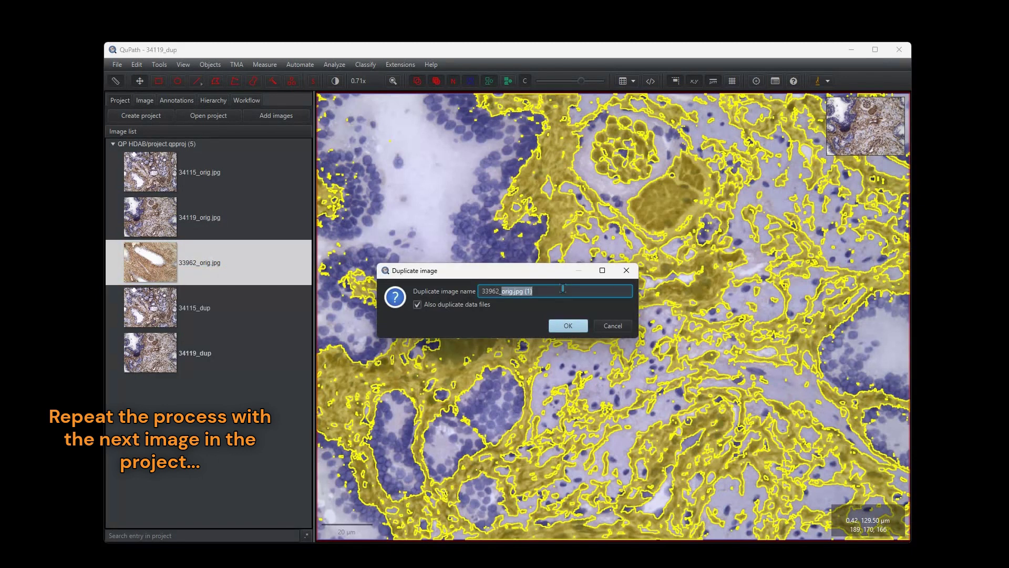
text(dup)
click(559, 328)
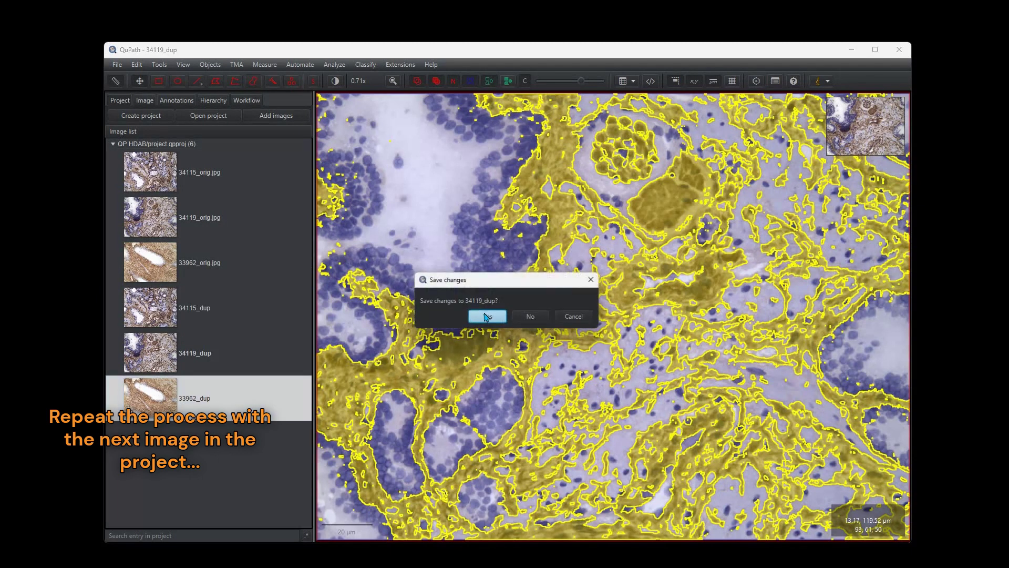
key(Return)
Load the saved CD90 pixel classifier onto 33962_dup.
click(334, 64)
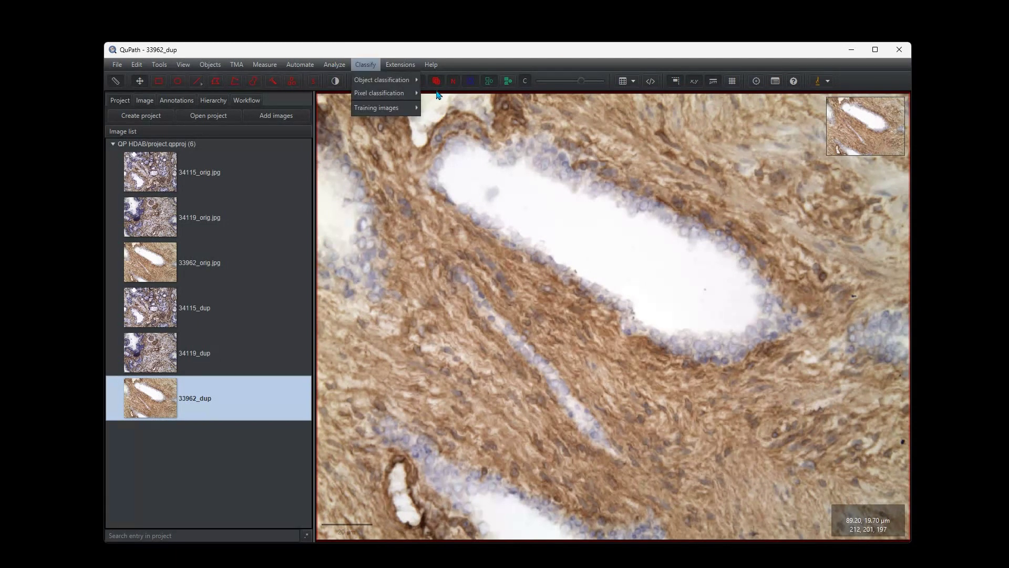
mouse_move(387, 81)
click(452, 103)
click(504, 203)
click(499, 220)
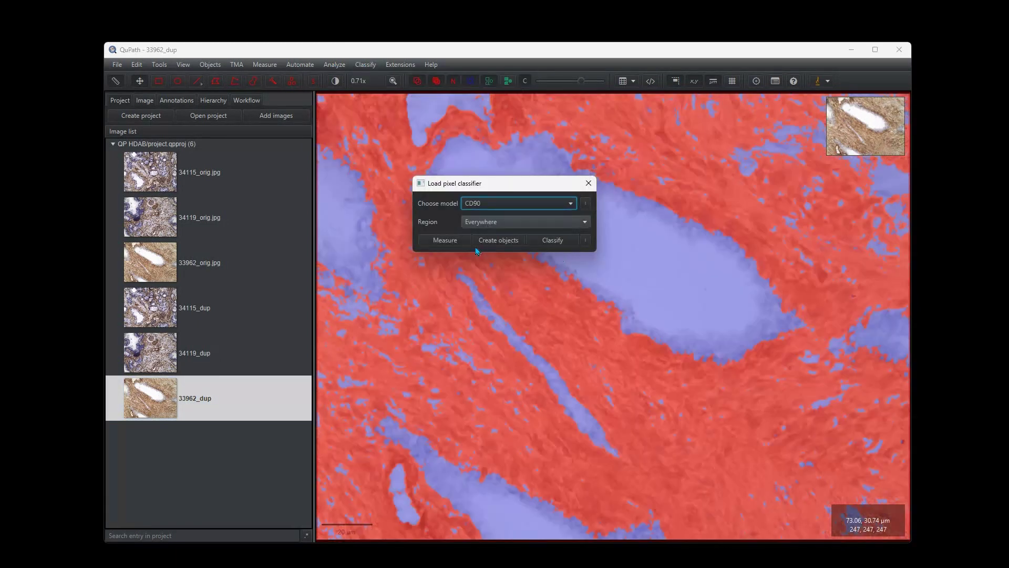
Measure the full 33962_dup image with the classifier, create objects from it with the full image as parent, and close the classifier dialog.
click(445, 240)
click(558, 248)
click(500, 240)
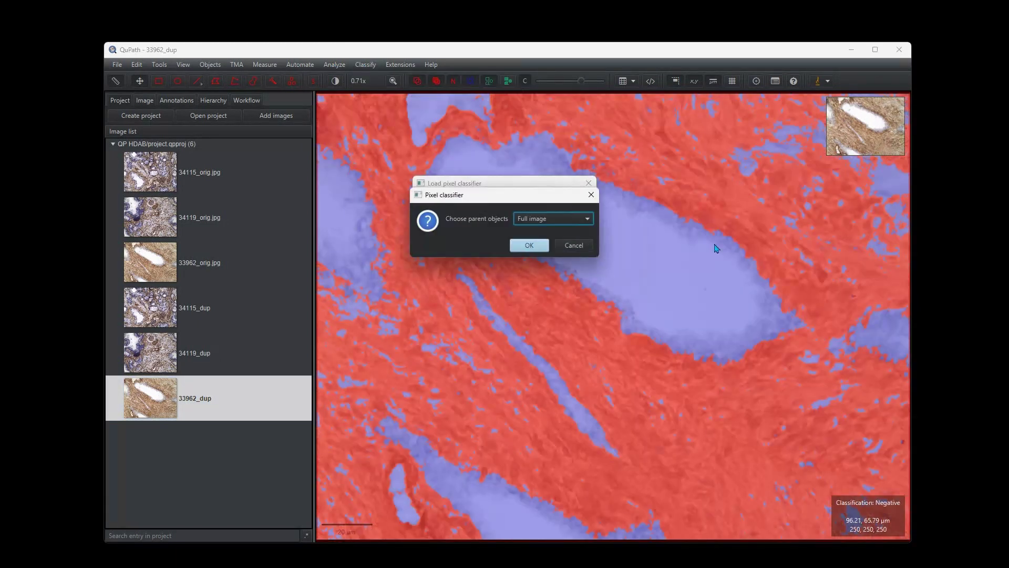
click(527, 245)
click(528, 278)
click(589, 183)
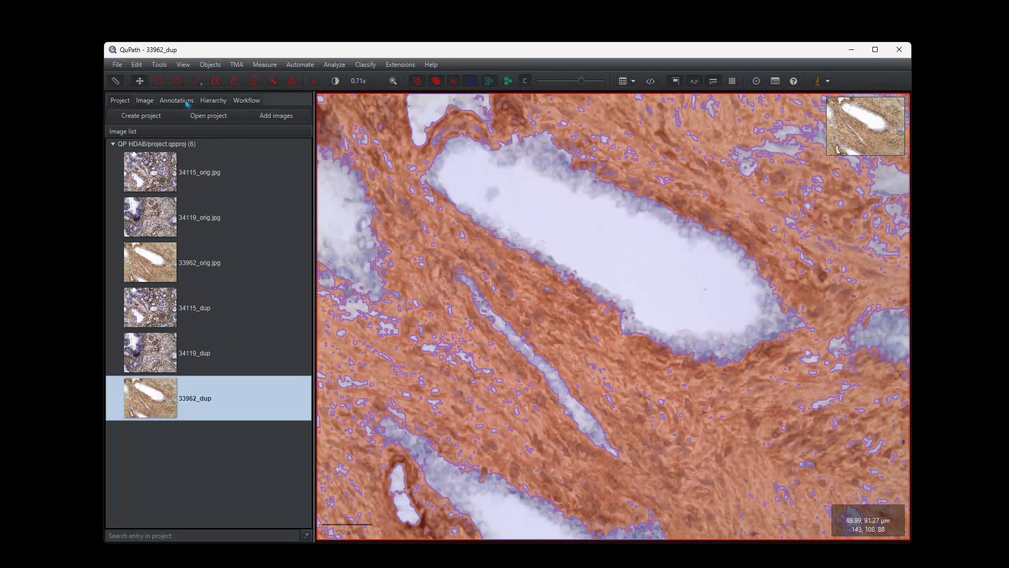
Examine the area measurements of the Negative and Positive annotations on 33962_dup.
click(178, 101)
click(146, 116)
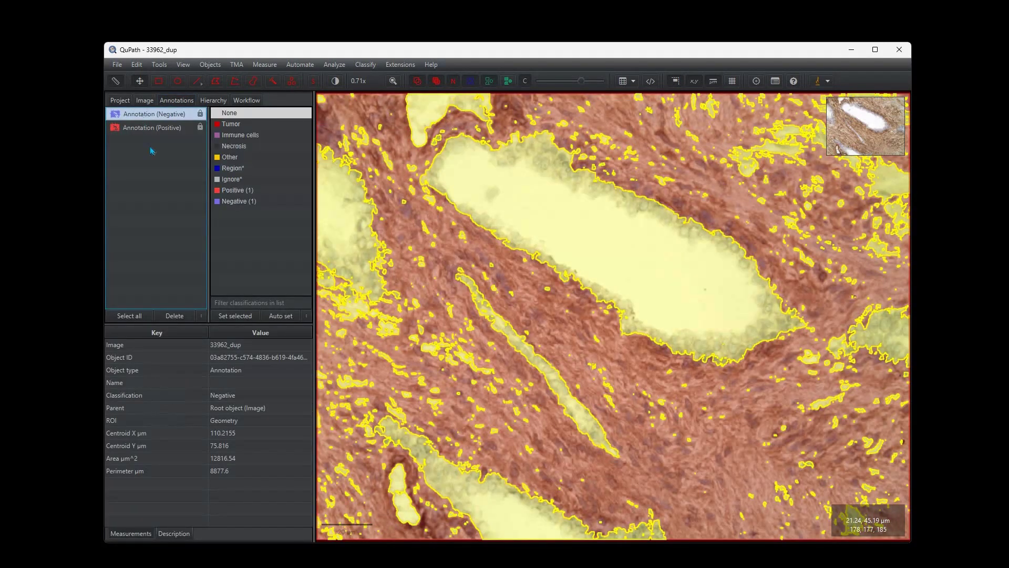
click(149, 129)
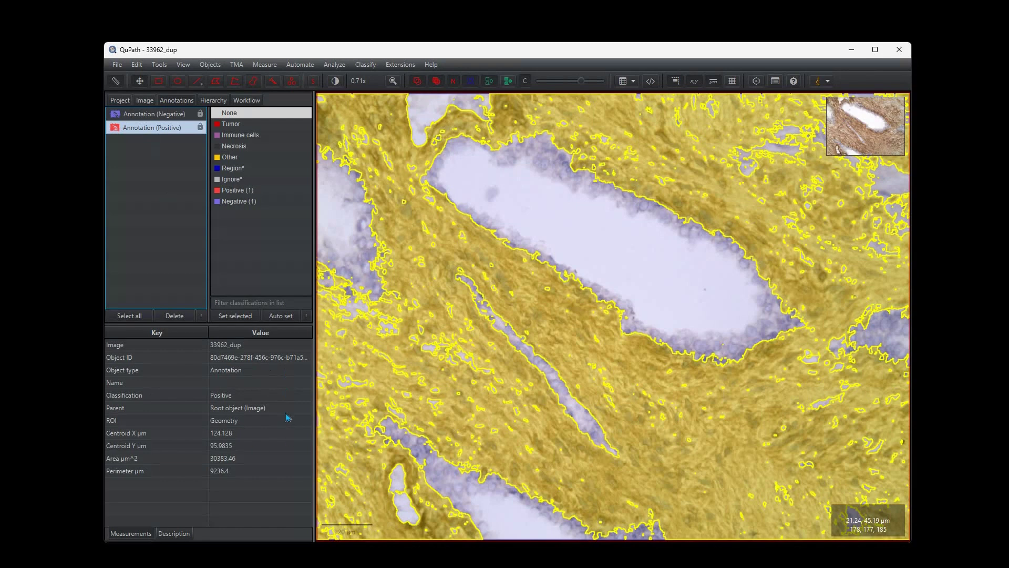
Return to the project's image list and open 34115_dup, saving the changes to 33962_dup.
click(120, 100)
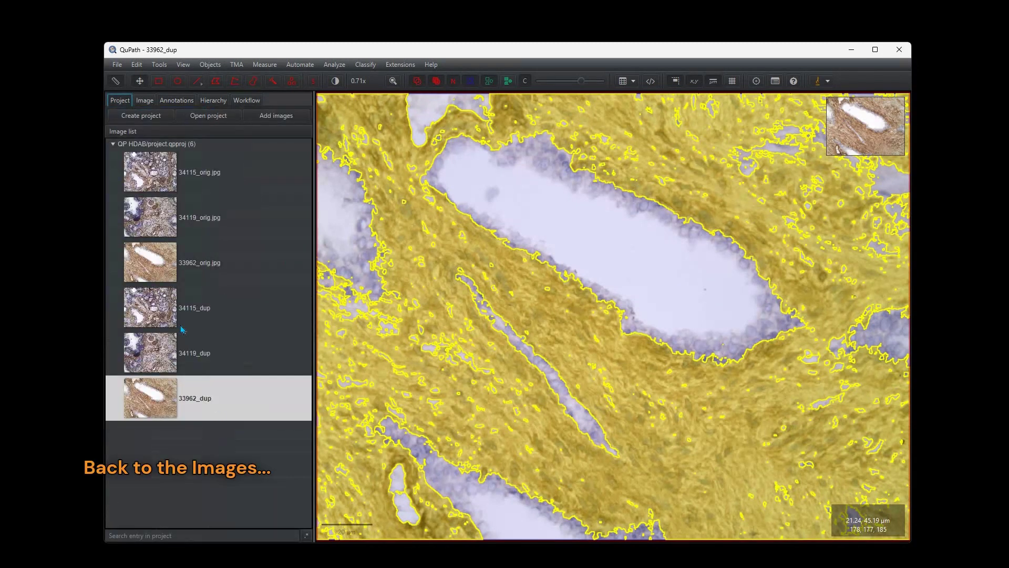
double_click(152, 299)
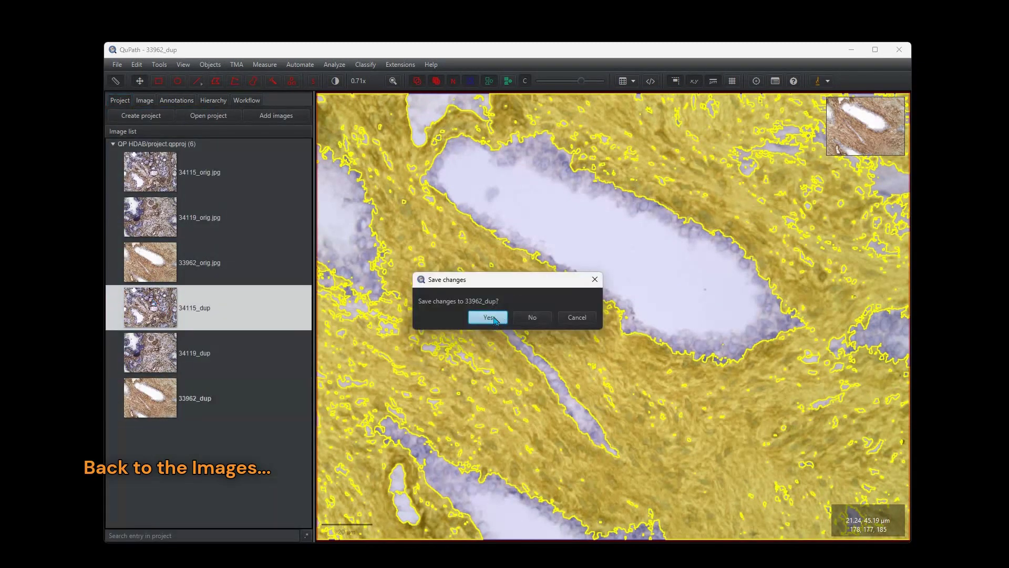
click(493, 319)
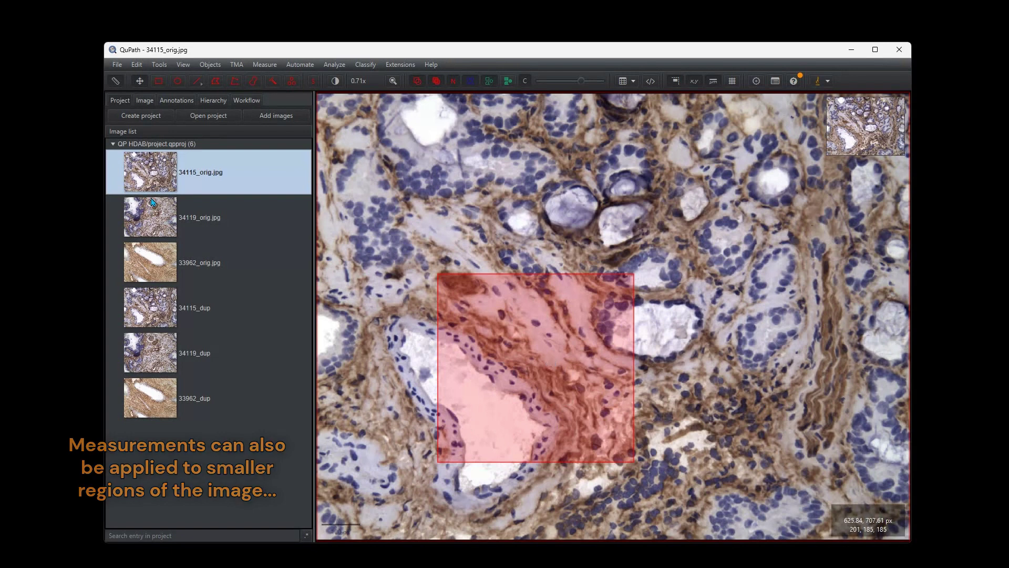
Load the CD90 pixel classifier onto 34115_orig.jpg and restrict its region to Any annotation ROI.
click(366, 64)
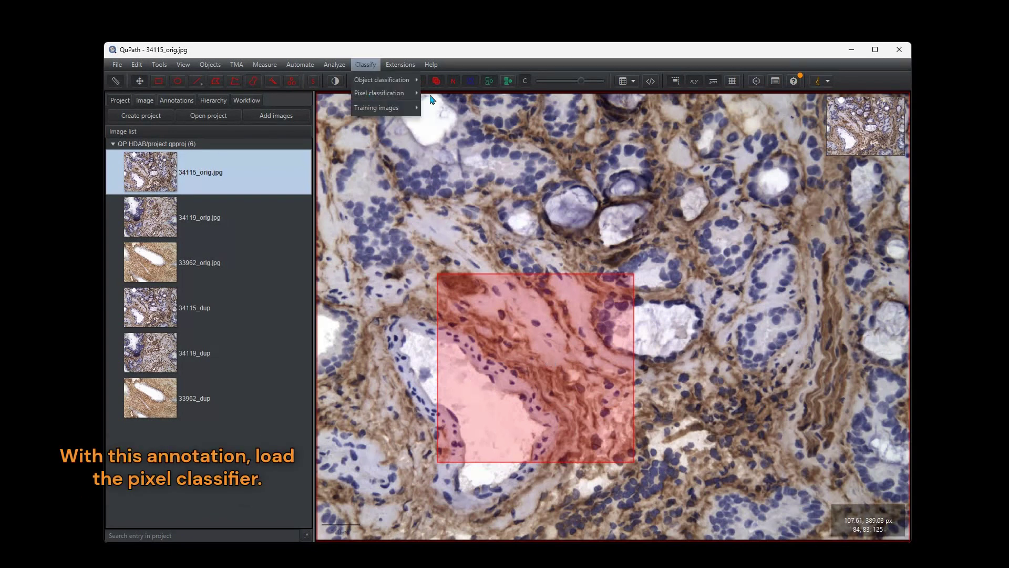
mouse_move(431, 99)
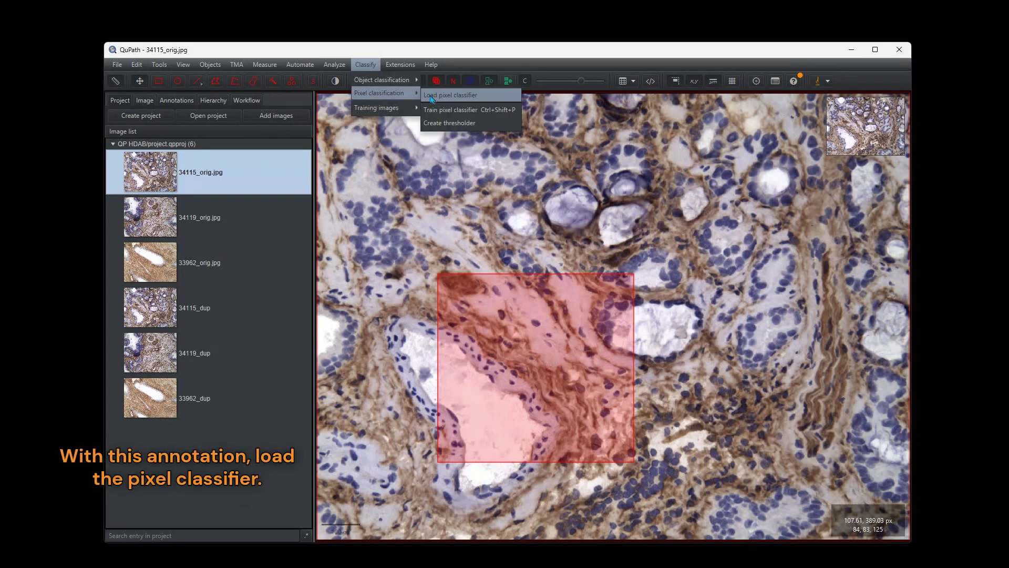
click(493, 204)
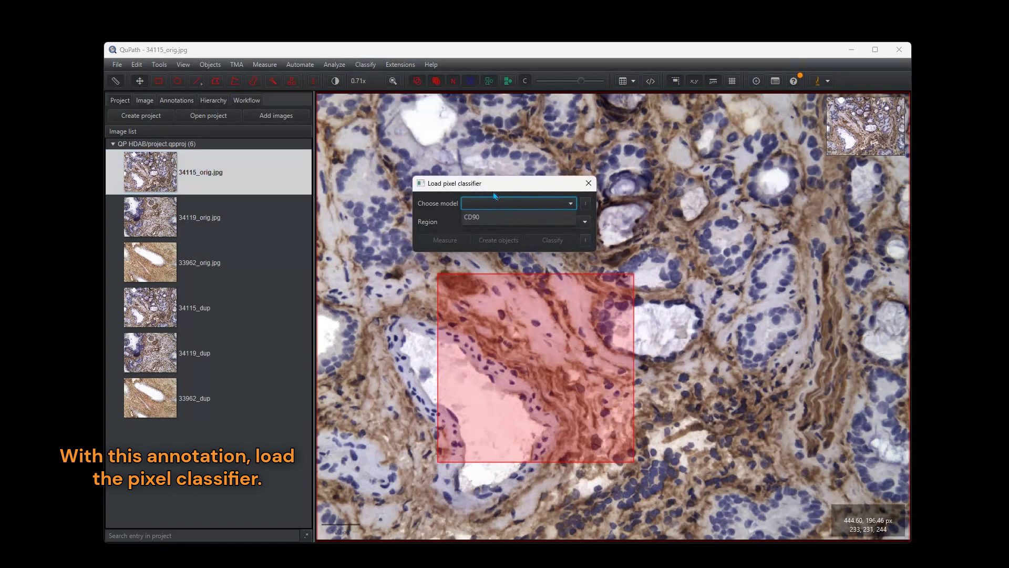
click(491, 216)
drag(473, 183, 259, 148)
click(371, 189)
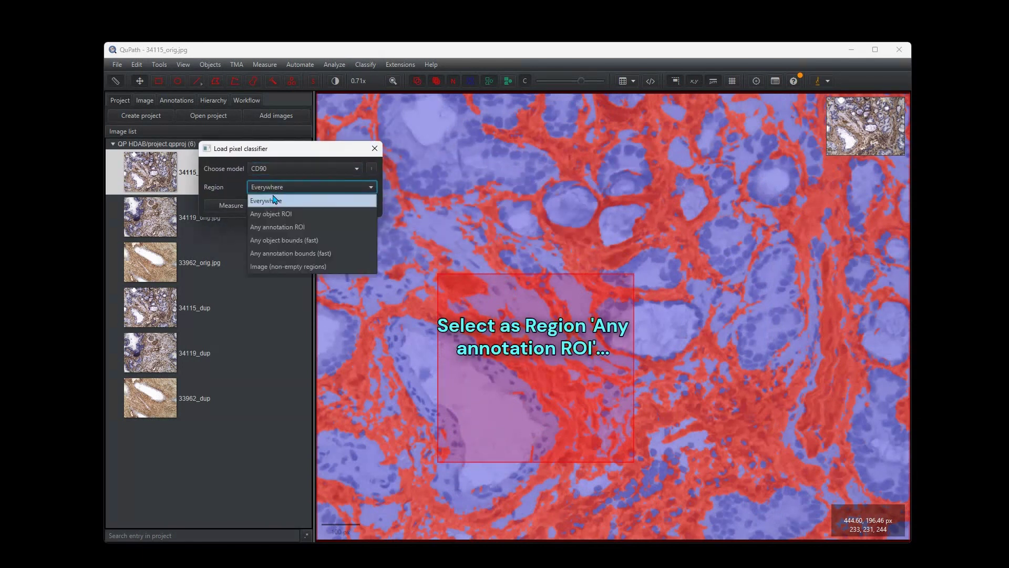
click(277, 227)
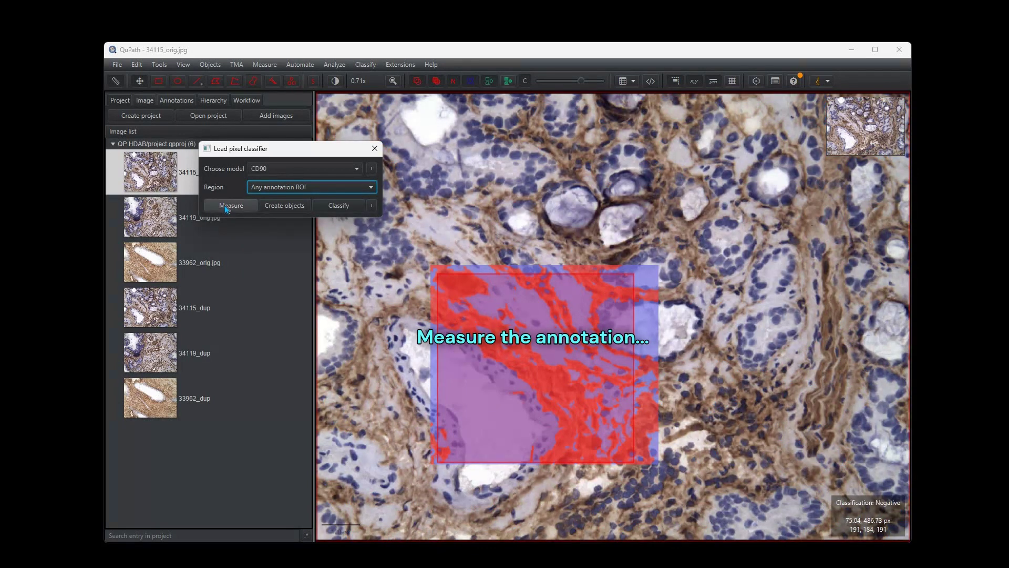
Measure all annotations in 34115_orig.jpg with the classifier under the measurement name CD90.
click(225, 208)
click(313, 192)
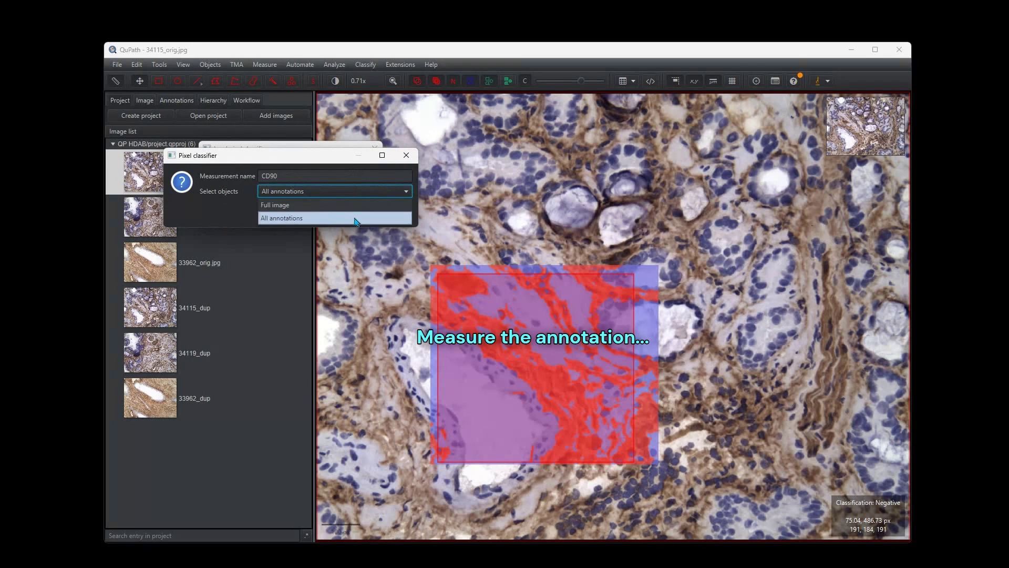
click(354, 220)
click(316, 215)
Create Annotation objects from the classifier within the current selection, keeping minimum object and hole sizes at 0, and close the classifier dialog.
click(301, 214)
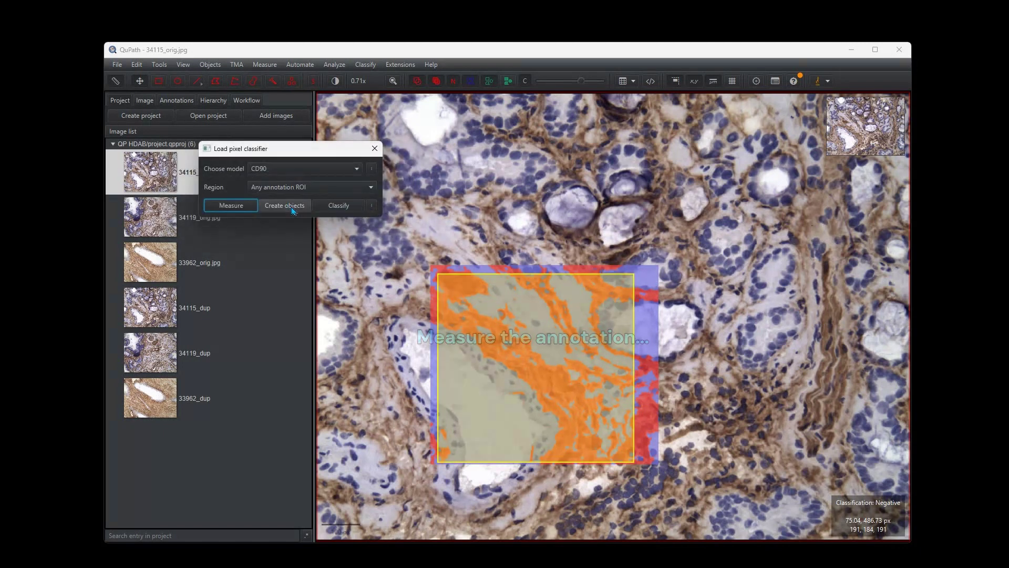
click(333, 186)
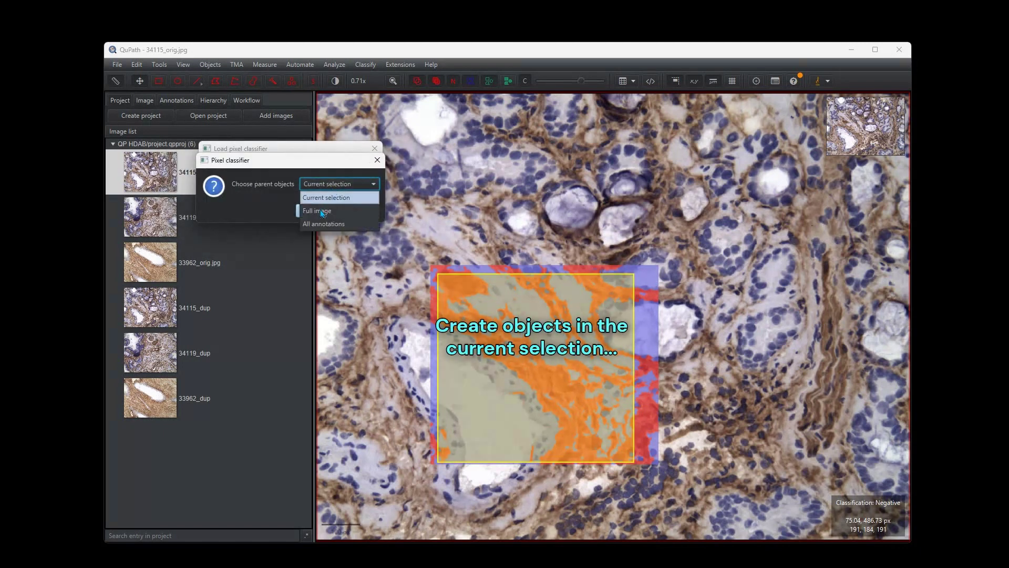
click(321, 214)
click(315, 211)
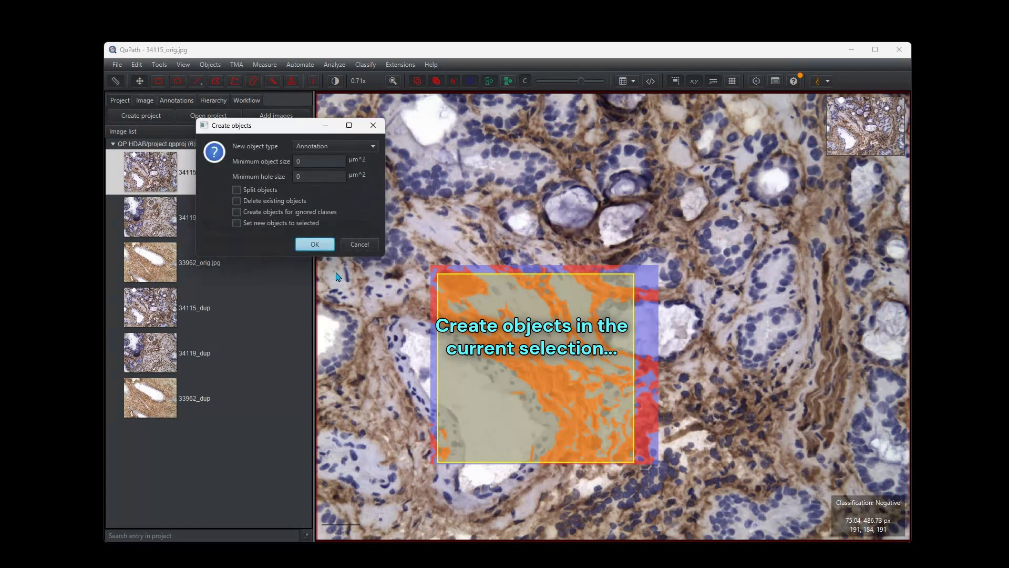
key(Return)
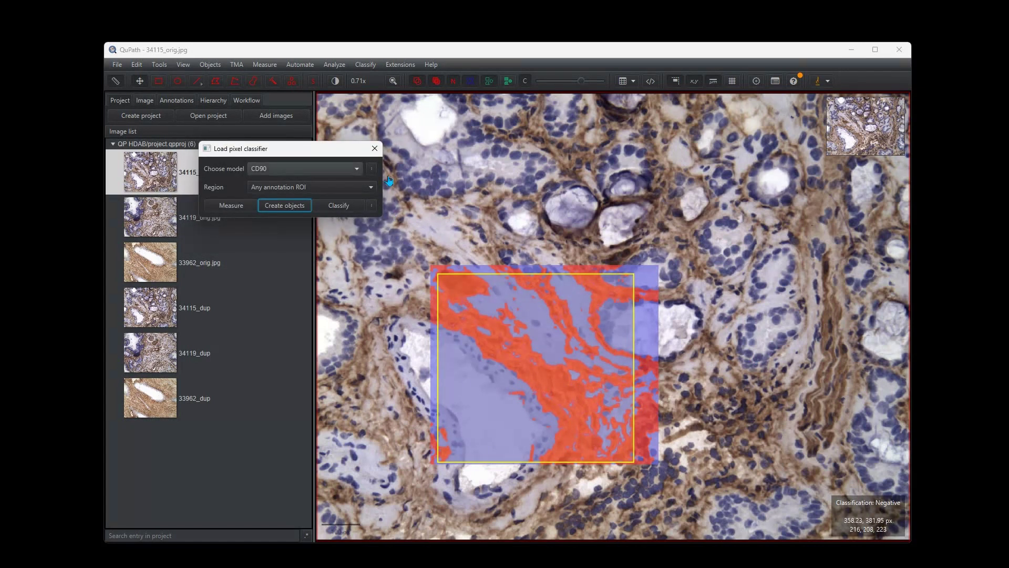
click(375, 149)
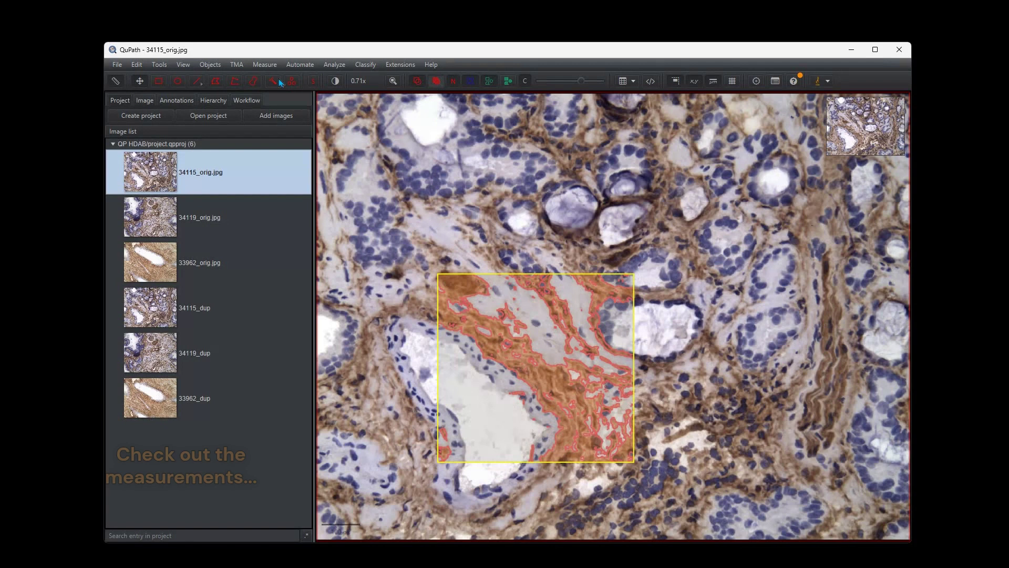
Examine the measurements of the rectangular annotation and its Negative and Positive components, and return to the project's image list.
click(173, 101)
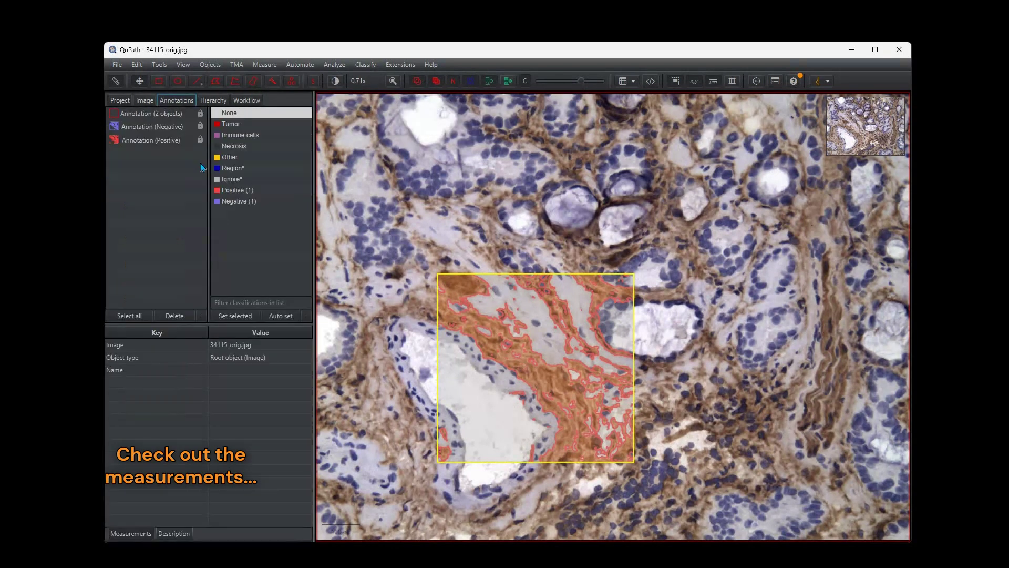
click(150, 117)
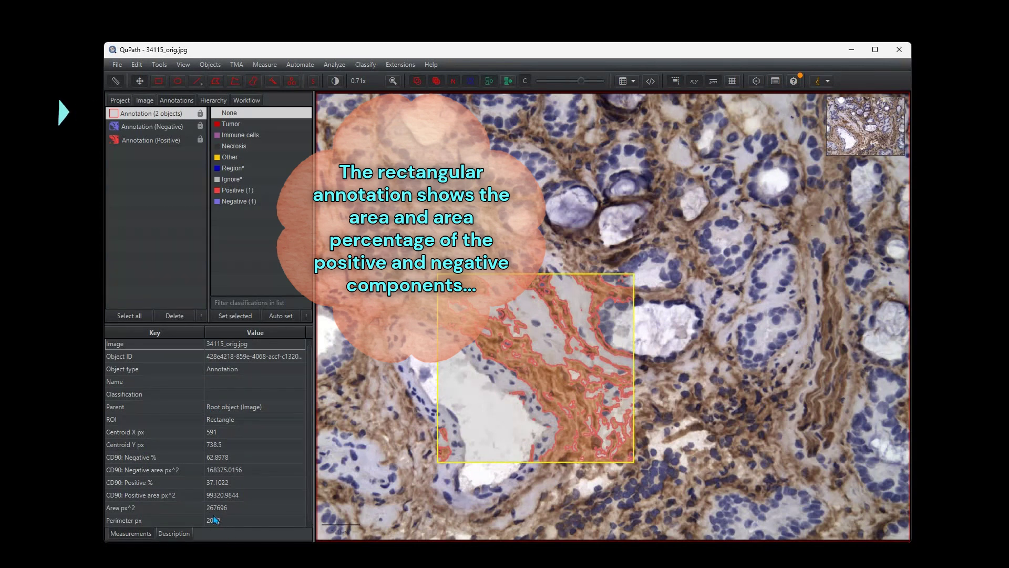
click(151, 128)
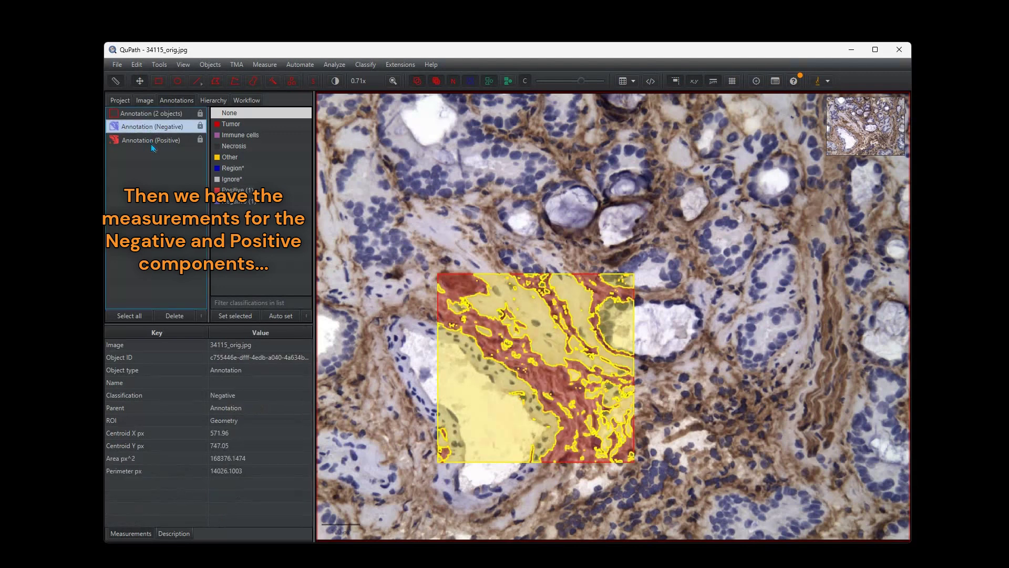
click(152, 145)
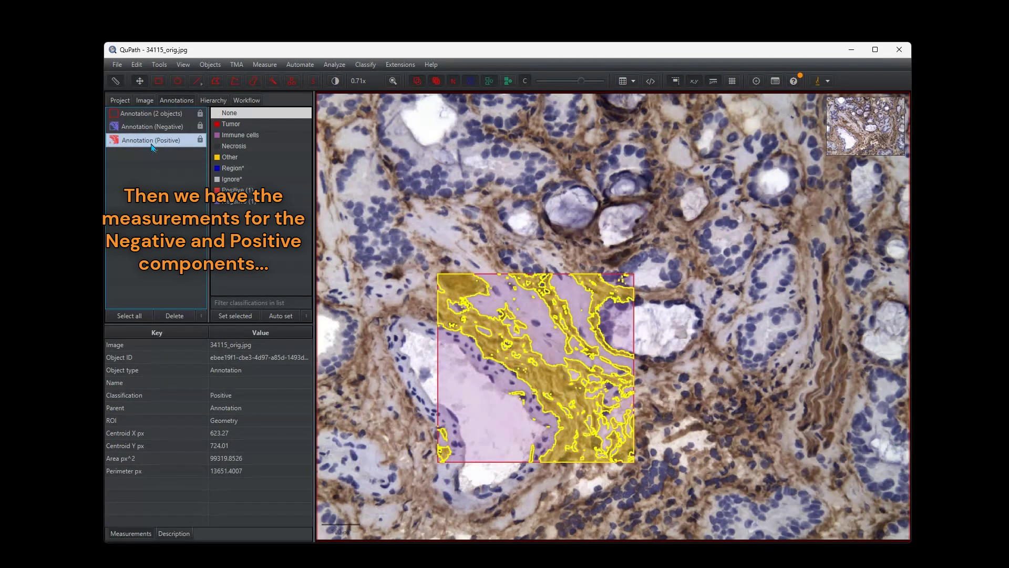
click(148, 114)
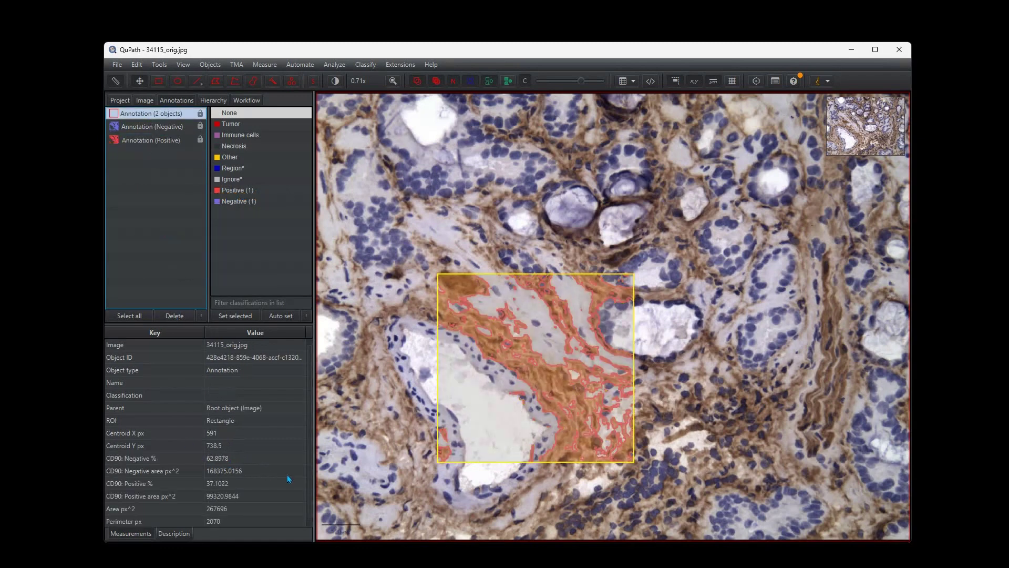
click(126, 102)
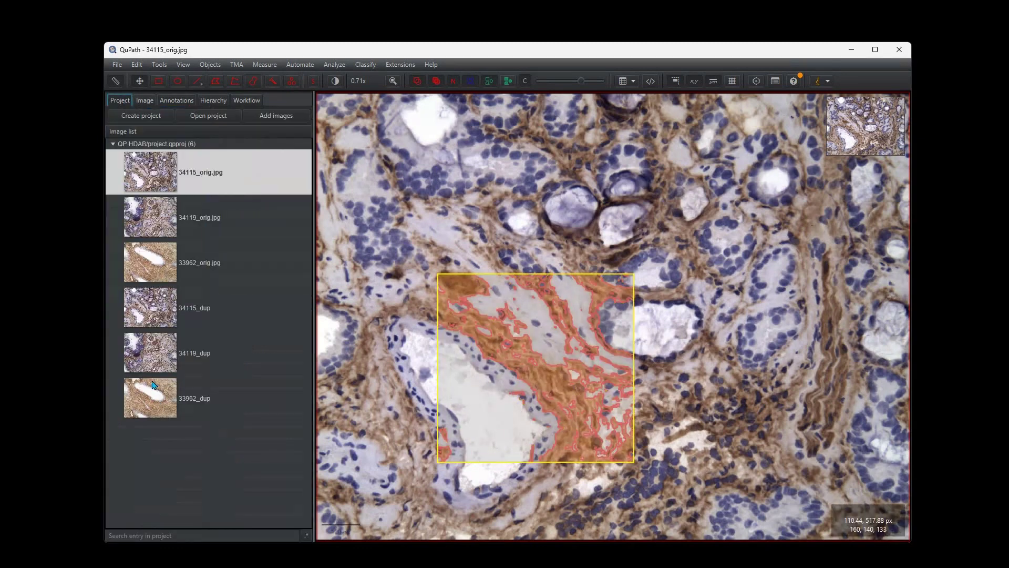